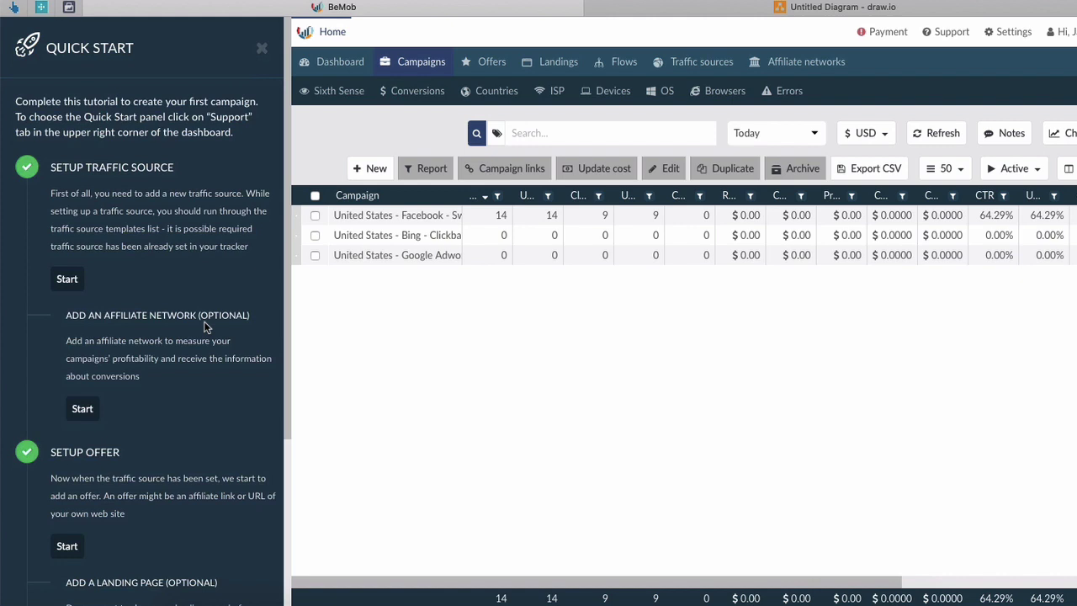
Step: Review the Quick Start guide's stages from traffic source to campaign setup, and close the guide
{"action": "scroll", "coordinate": [201, 323], "scroll_direction": "down", "scroll_amount": 4}
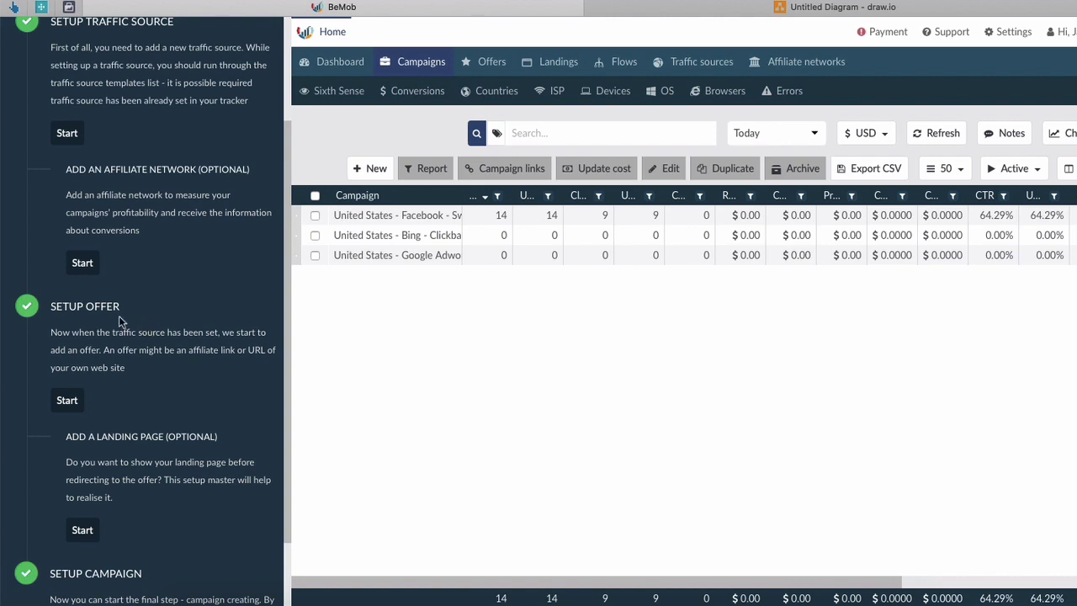
{"action": "scroll", "coordinate": [149, 329], "scroll_direction": "down", "scroll_amount": 3}
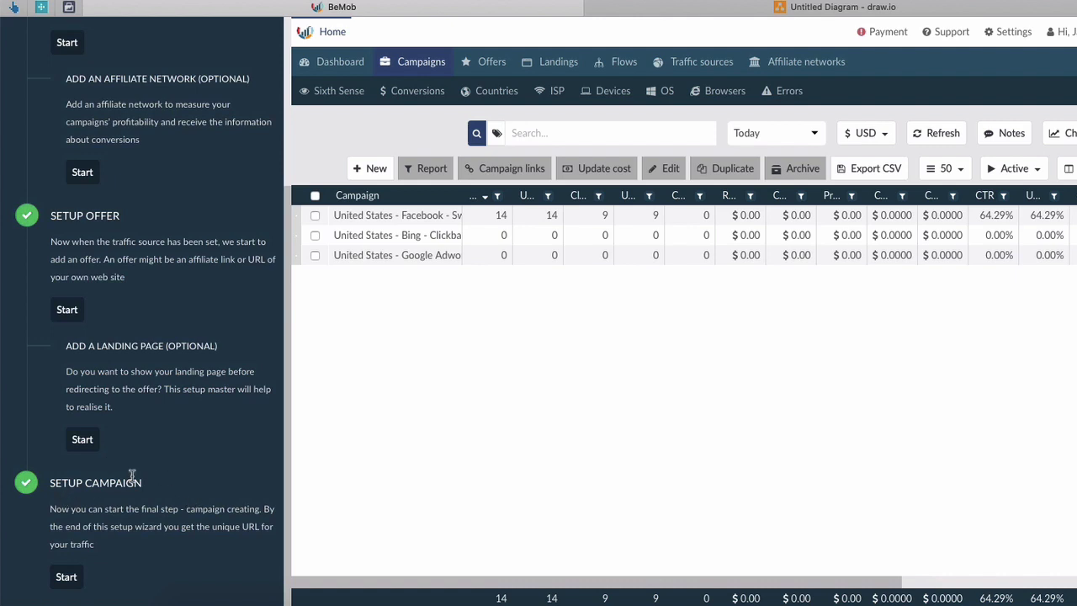
{"action": "scroll", "coordinate": [135, 114], "scroll_direction": "up", "scroll_amount": 3}
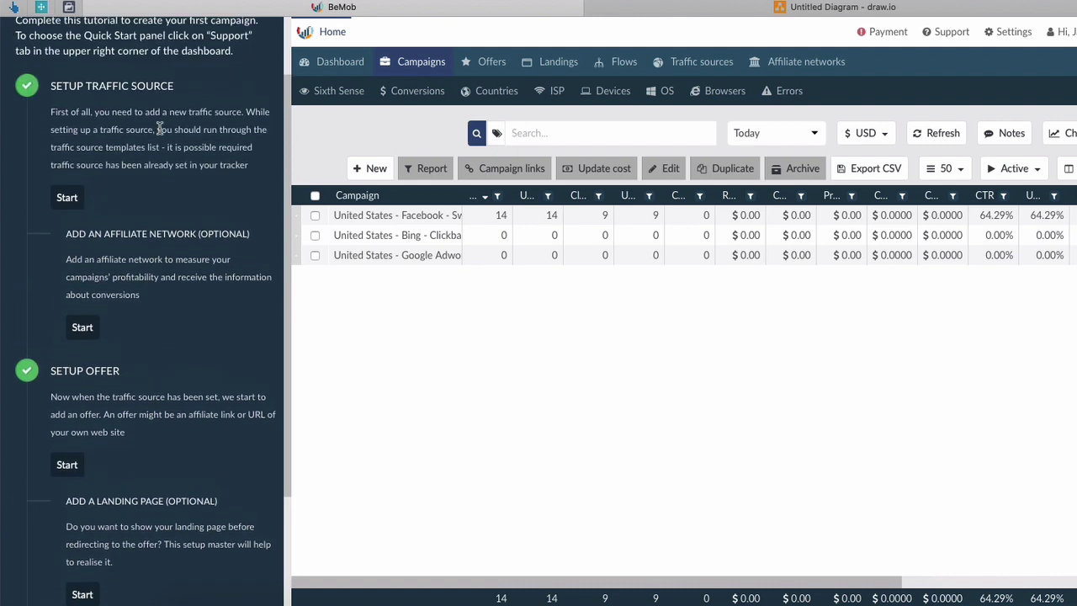
{"action": "scroll", "coordinate": [152, 252], "scroll_direction": "down", "scroll_amount": 2}
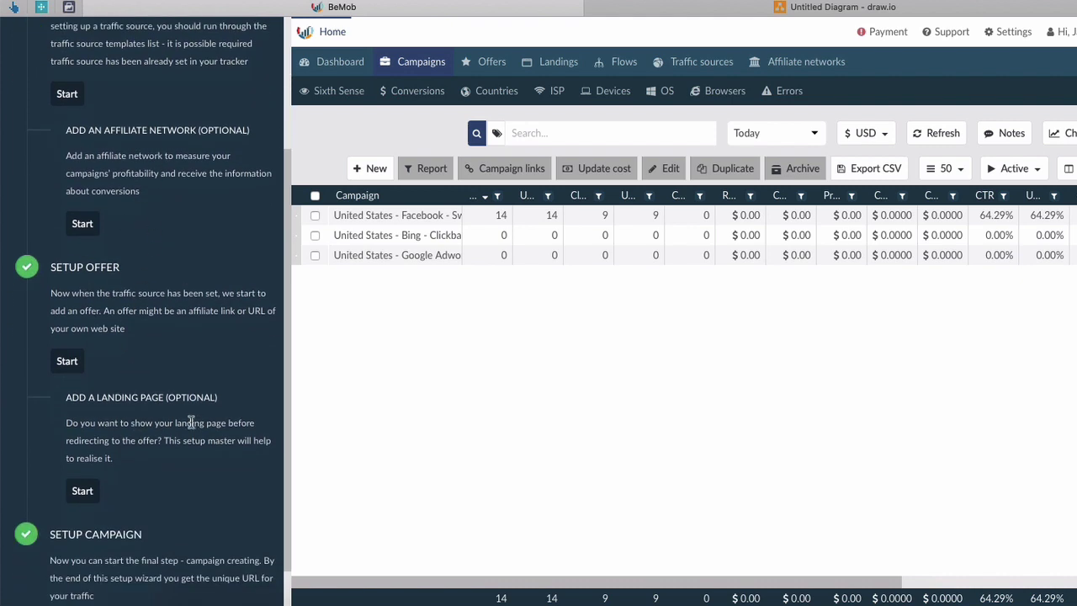
{"action": "scroll", "coordinate": [170, 439], "scroll_direction": "down", "scroll_amount": 1}
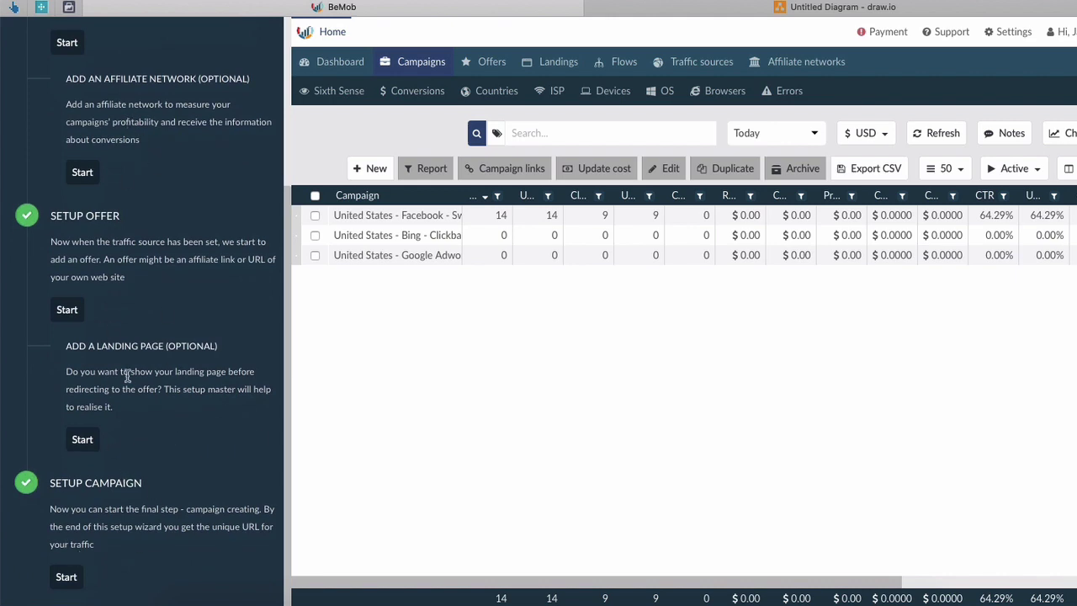
{"action": "scroll", "coordinate": [240, 158], "scroll_direction": "up", "scroll_amount": 5}
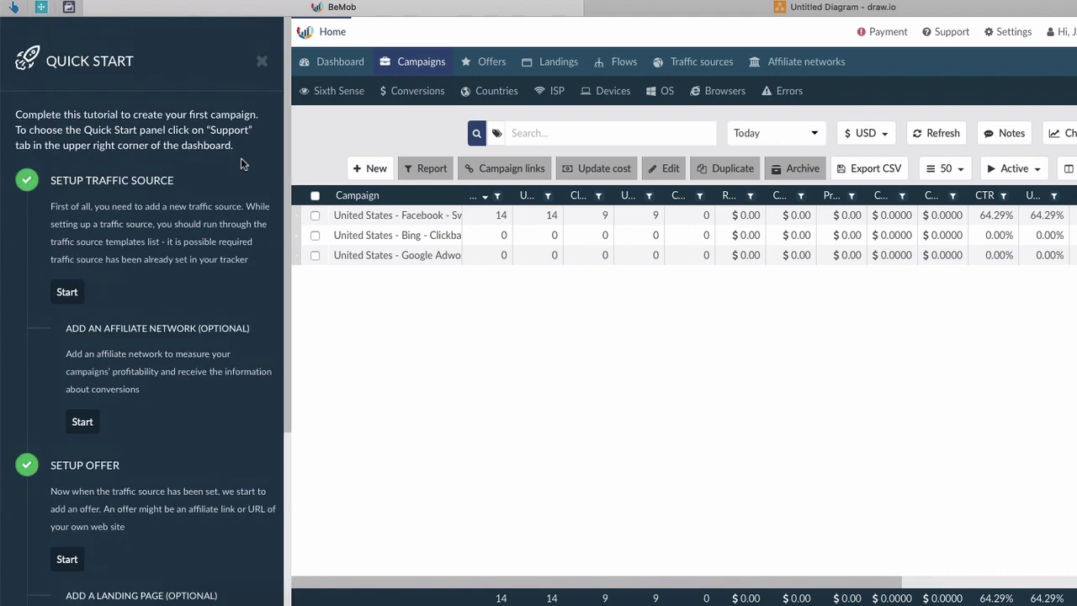
{"action": "left_click", "coordinate": [262, 49]}
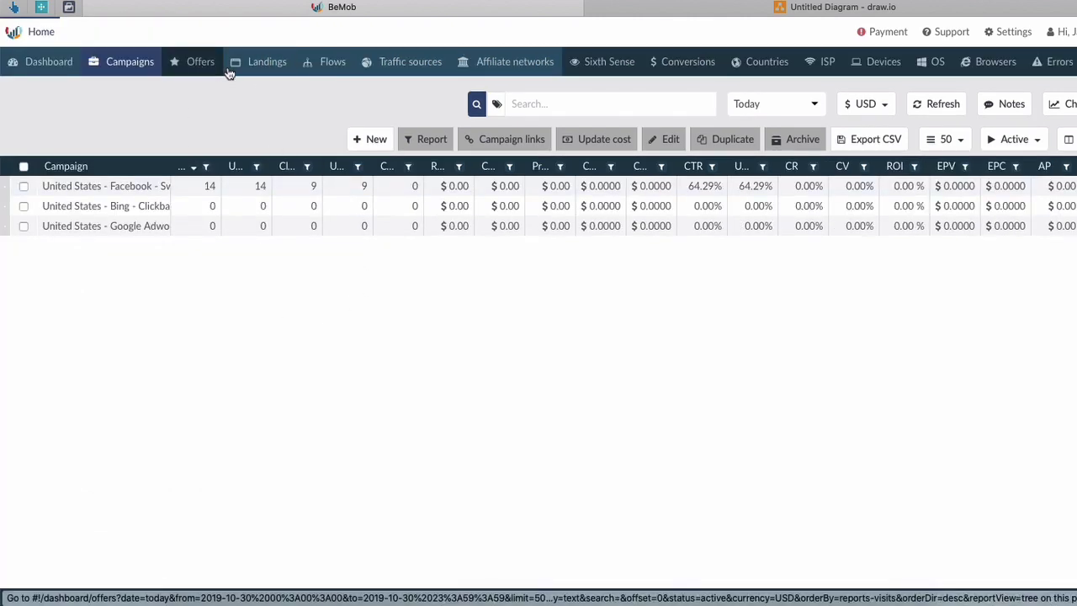
Step: Open the list of traffic sources and sort it by traffic source name
{"action": "left_click", "coordinate": [404, 69]}
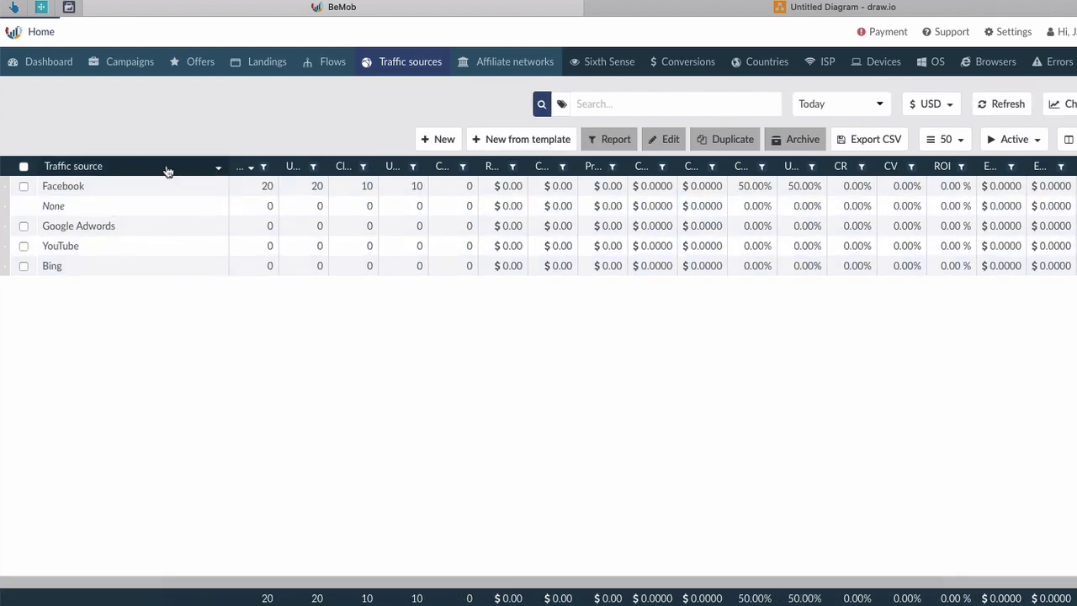
{"action": "left_click", "coordinate": [166, 166]}
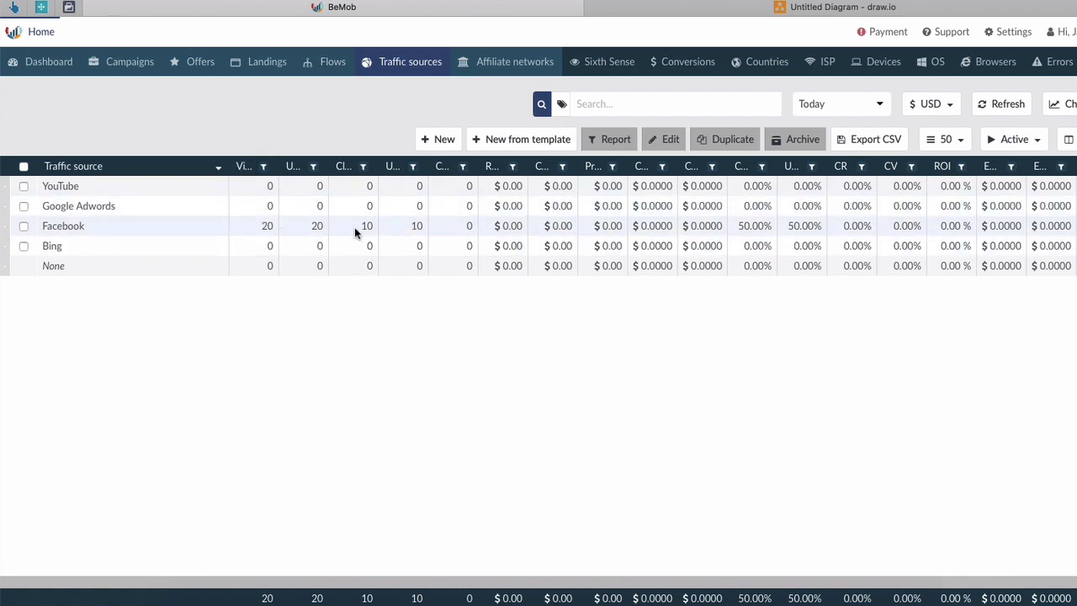
Step: Open the Facebook traffic source for editing and close it without saving
{"action": "right_click", "coordinate": [117, 233]}
{"action": "left_click", "coordinate": [143, 265]}
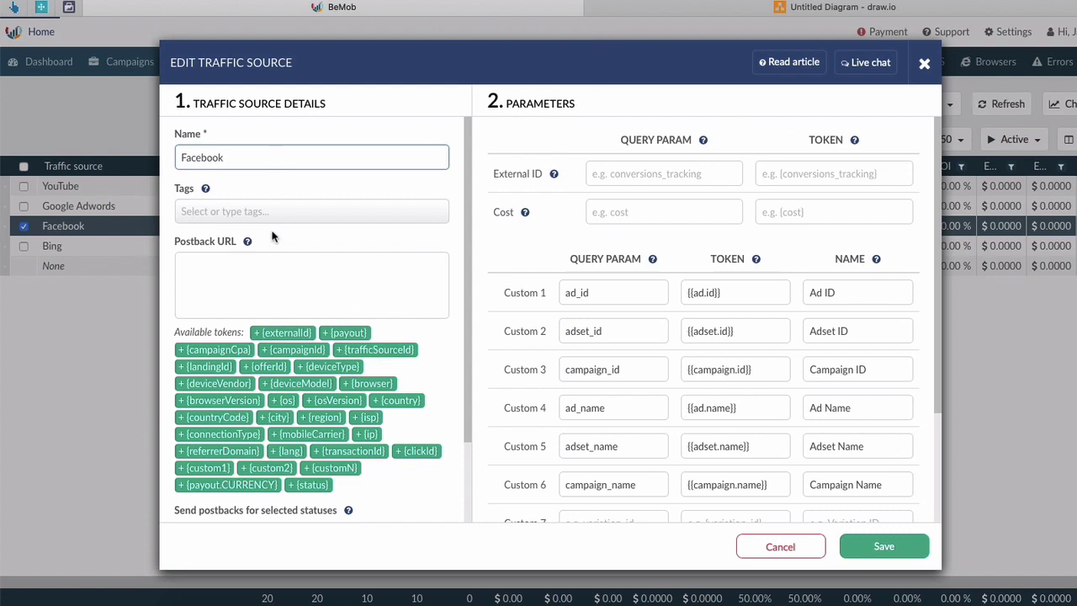
{"action": "left_click", "coordinate": [923, 66]}
{"action": "left_click", "coordinate": [693, 320]}
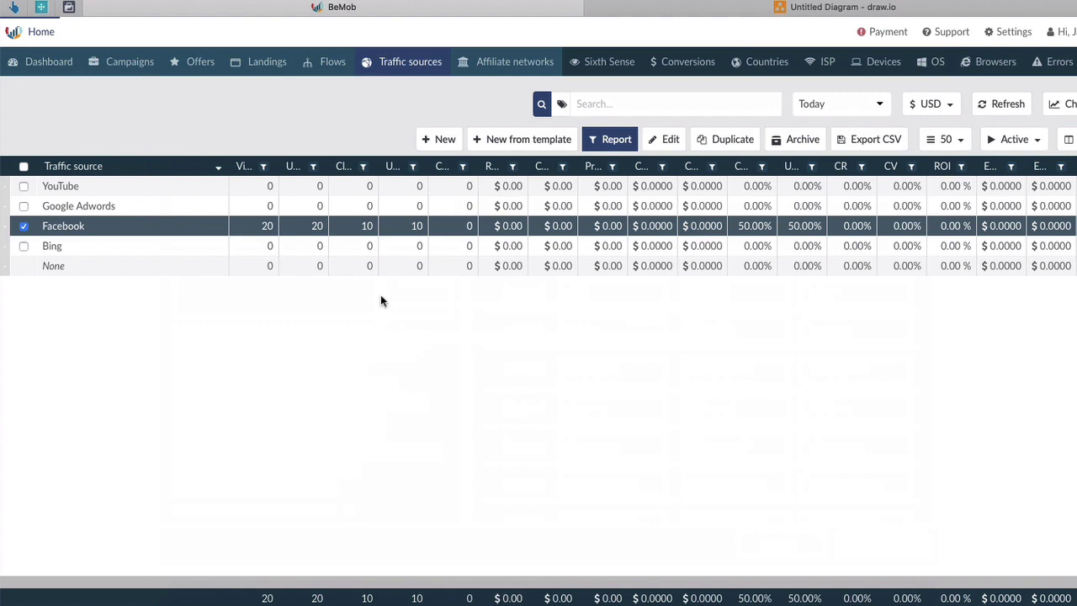
Step: Start a new traffic source from a template and browse the available templates, including Facebook and Google Adwords
{"action": "left_click", "coordinate": [529, 143]}
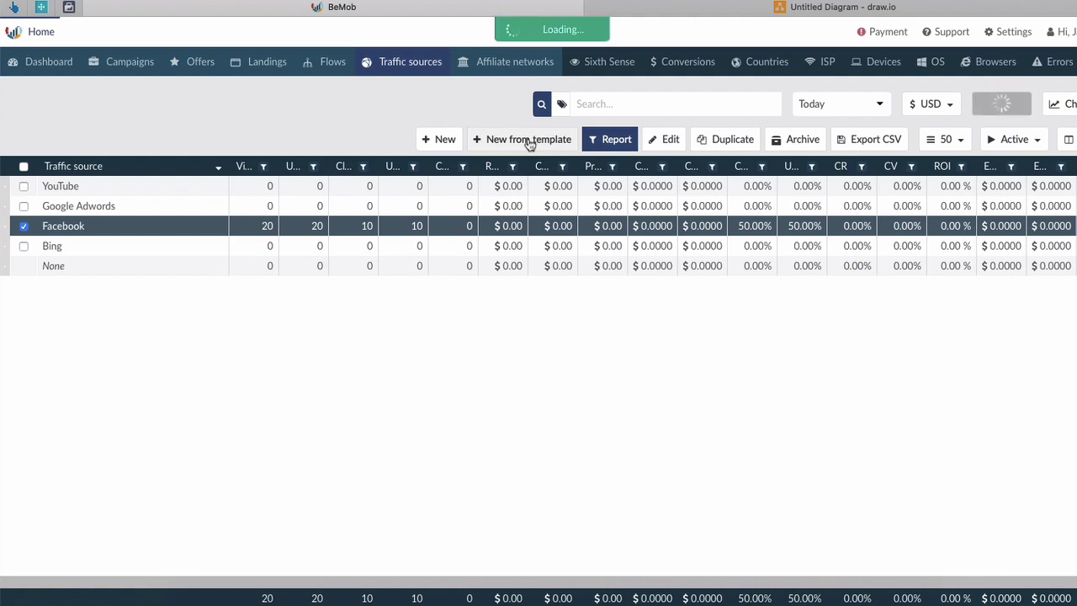
{"action": "scroll", "coordinate": [400, 265], "scroll_direction": "down", "scroll_amount": 1}
{"action": "scroll", "coordinate": [400, 265], "scroll_direction": "down", "scroll_amount": 10}
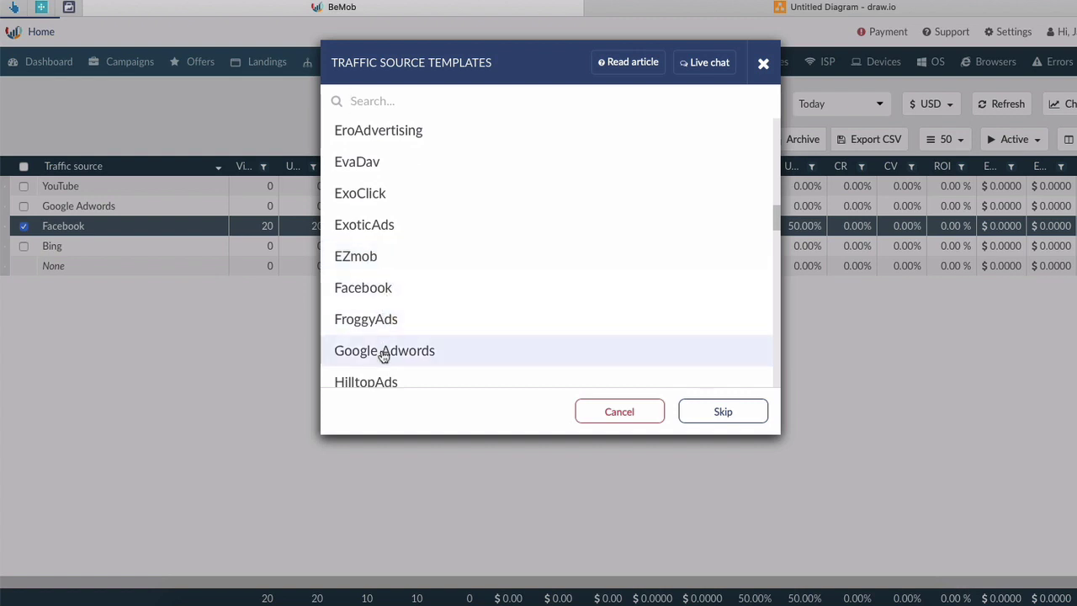
{"action": "scroll", "coordinate": [399, 347], "scroll_direction": "down", "scroll_amount": 3}
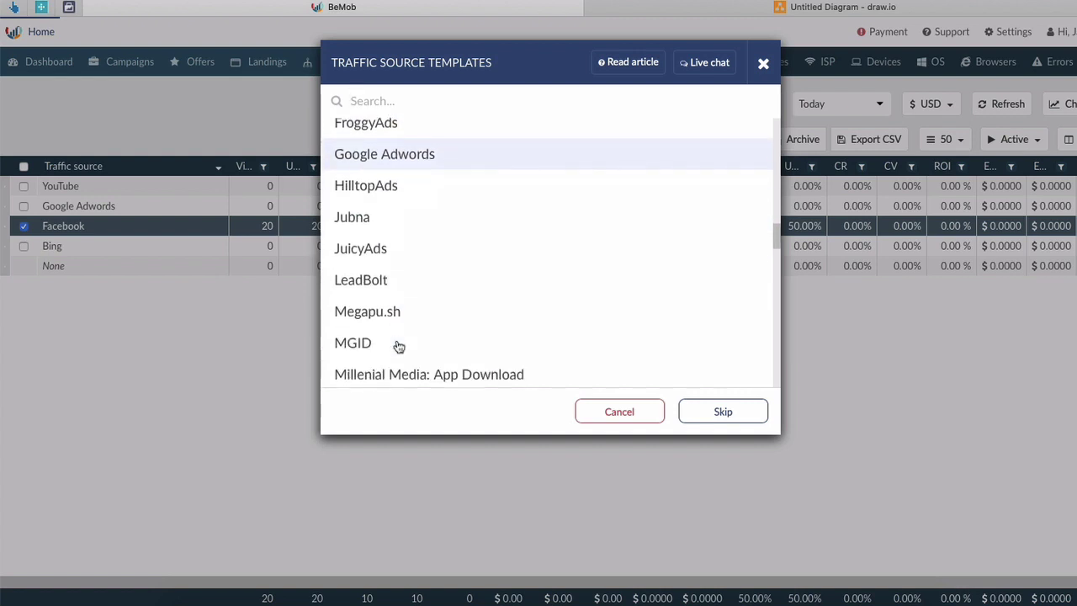
Step: Search the traffic source templates for "bing" and close the template list without choosing one
{"action": "type", "text": "бинг"}
{"action": "key", "text": "BackSpace"}
{"action": "key", "text": "BackSpace"}
{"action": "key", "text": "BackSpace"}
{"action": "key", "text": "BackSpace"}
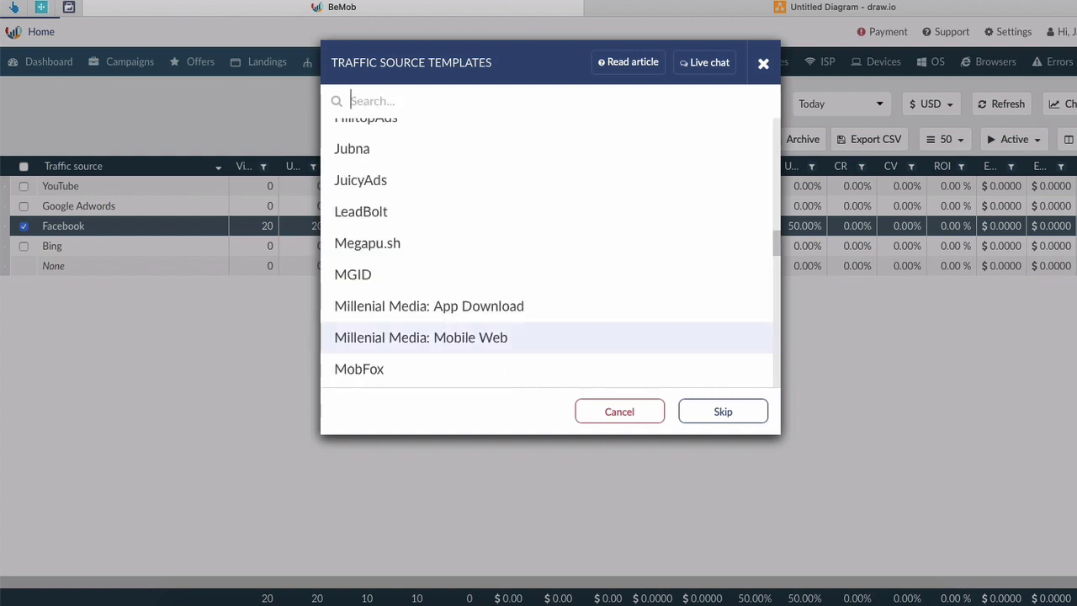
{"action": "type", "text": "bing"}
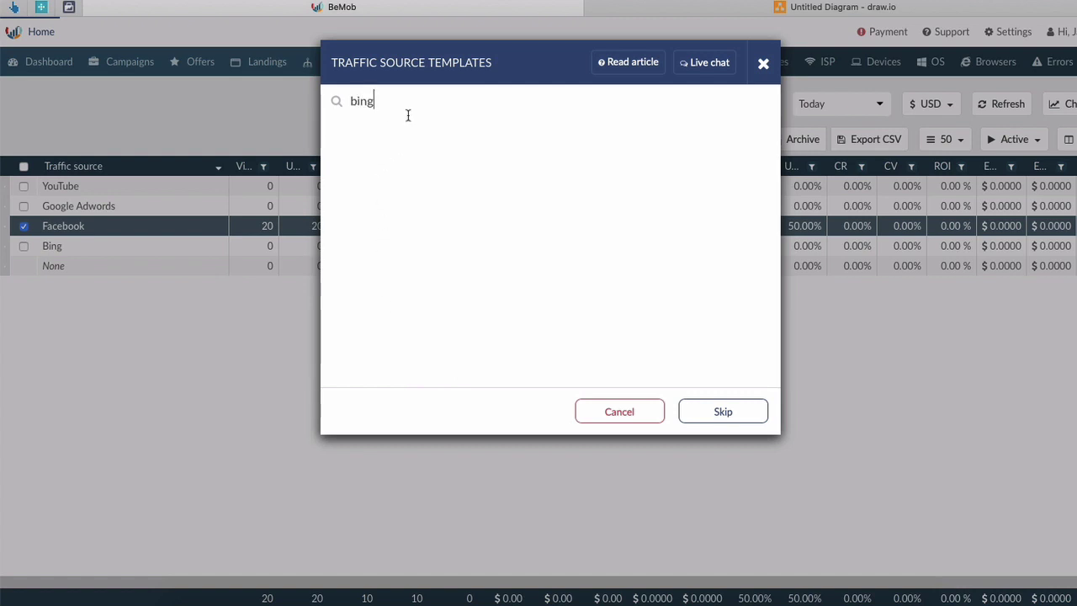
{"action": "key", "text": "BackSpace"}
{"action": "key", "text": "BackSpace"}
{"action": "key", "text": "BackSpace"}
{"action": "key", "text": "BackSpace"}
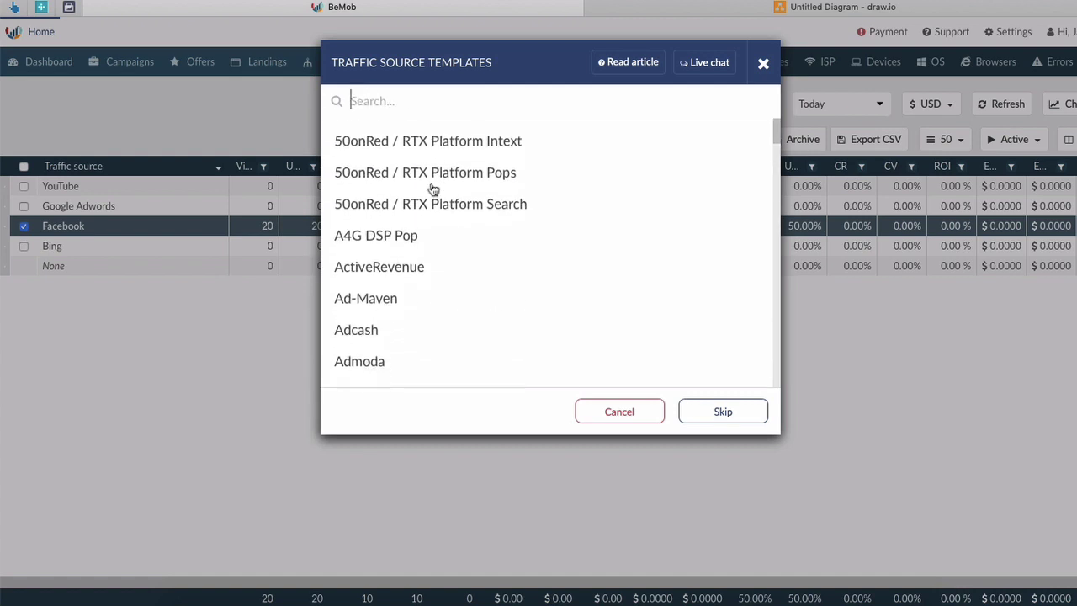
{"action": "type", "text": "bing"}
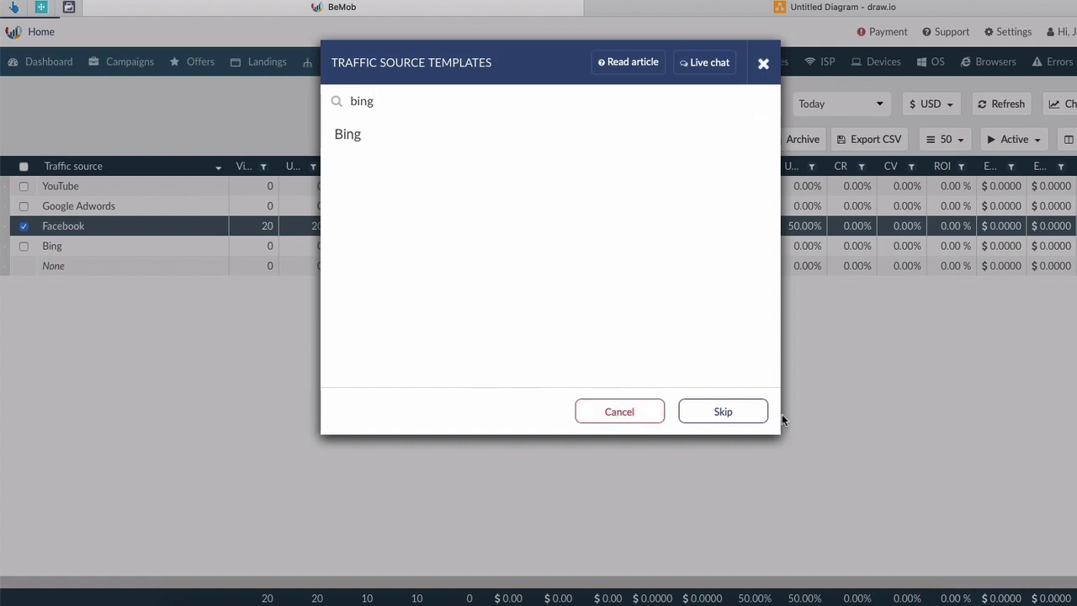
{"action": "left_click", "coordinate": [623, 413]}
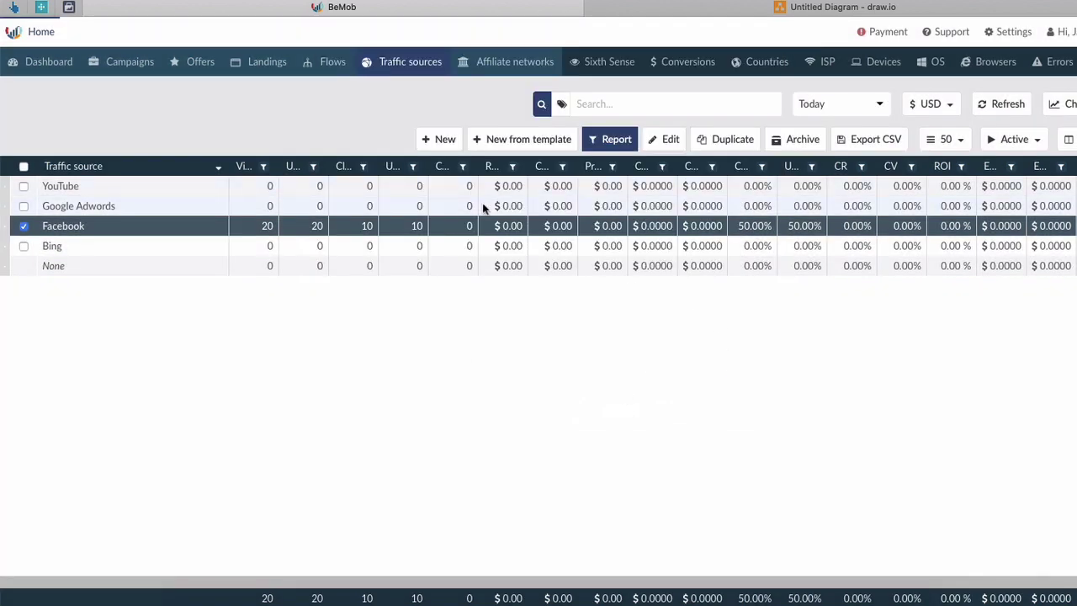
Step: Examine the Facebook traffic source's custom query parameters, tokens and postback options, and leave without saving
{"action": "right_click", "coordinate": [194, 234]}
{"action": "left_click", "coordinate": [217, 268]}
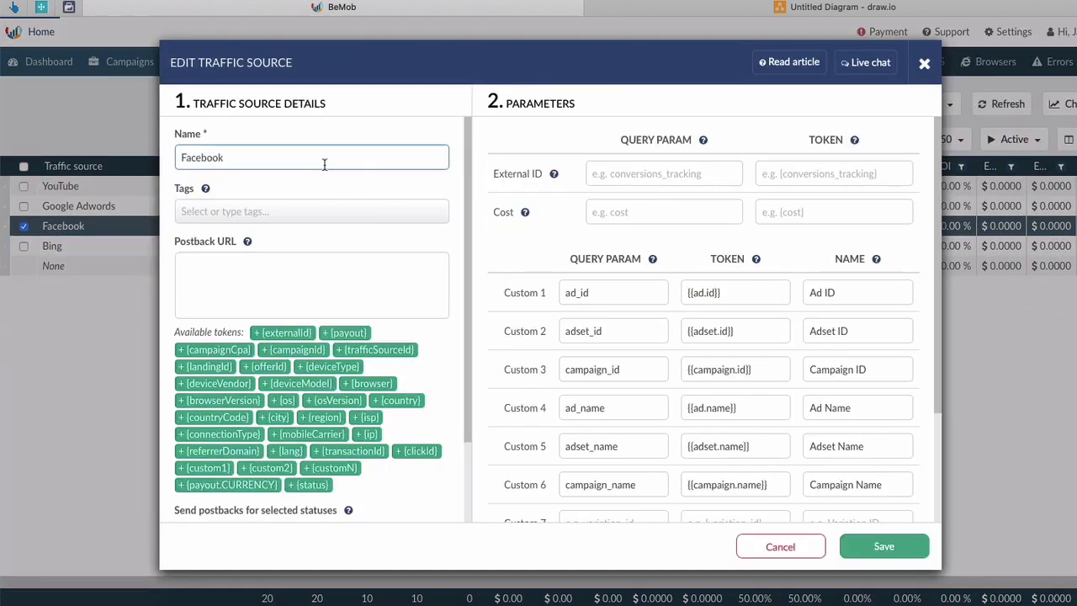
{"action": "scroll", "coordinate": [534, 307], "scroll_direction": "down", "scroll_amount": 1}
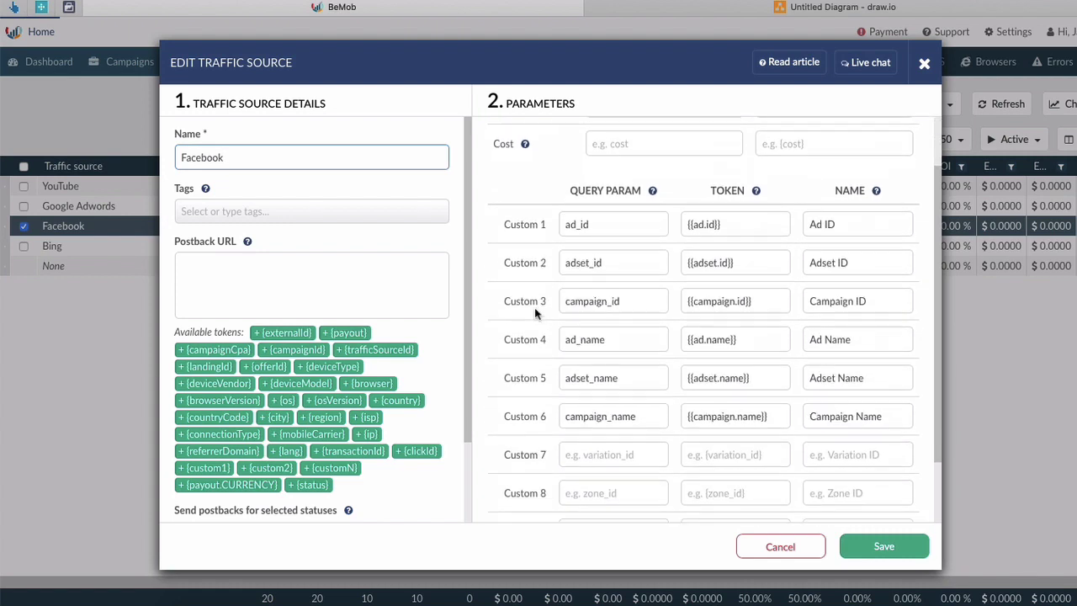
{"action": "scroll", "coordinate": [534, 286], "scroll_direction": "up", "scroll_amount": 1}
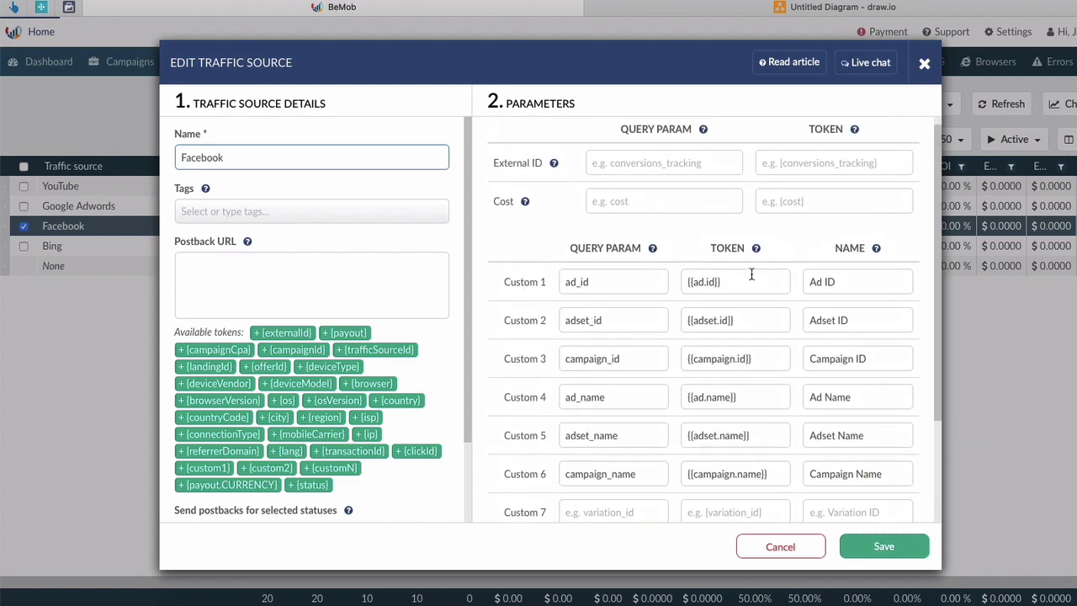
{"action": "scroll", "coordinate": [588, 328], "scroll_direction": "down", "scroll_amount": 1}
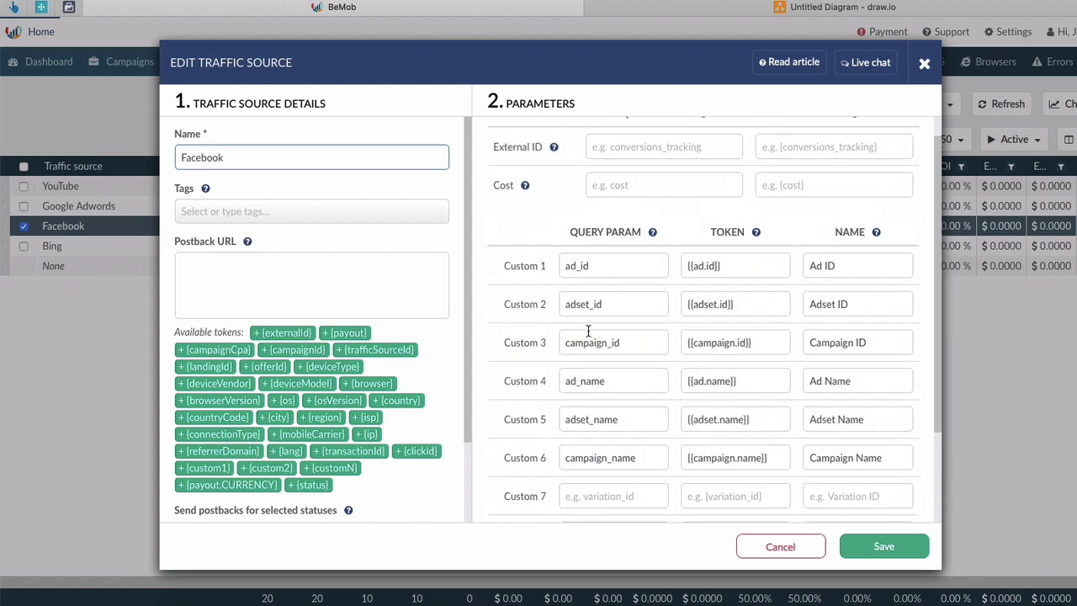
{"action": "scroll", "coordinate": [588, 328], "scroll_direction": "up", "scroll_amount": 1}
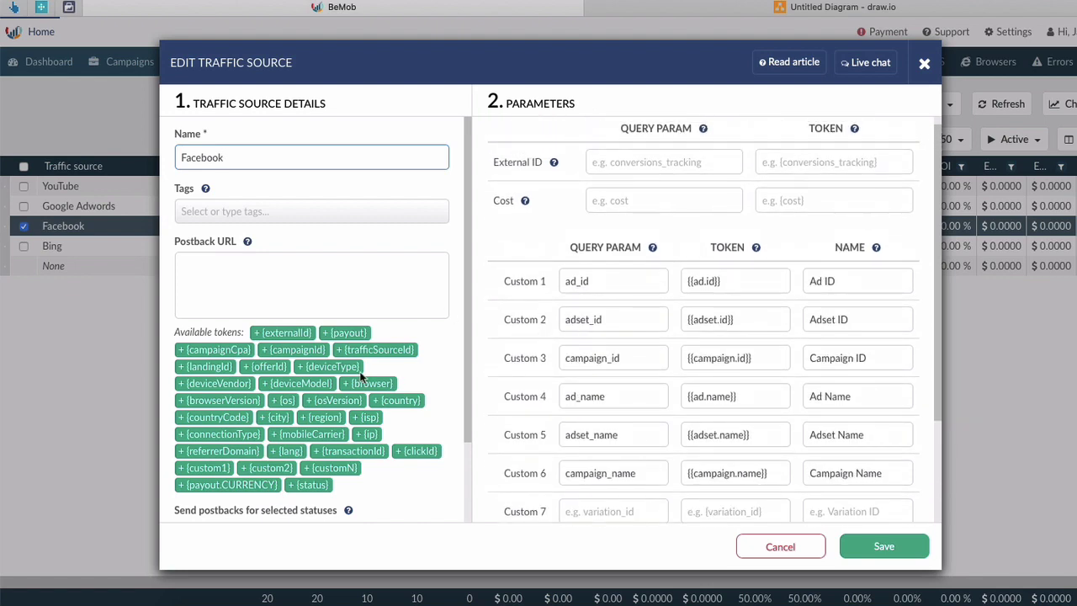
{"action": "scroll", "coordinate": [356, 377], "scroll_direction": "down", "scroll_amount": 3}
{"action": "scroll", "coordinate": [356, 377], "scroll_direction": "up", "scroll_amount": 3}
{"action": "scroll", "coordinate": [355, 377], "scroll_direction": "up", "scroll_amount": 1}
{"action": "left_click", "coordinate": [778, 547]}
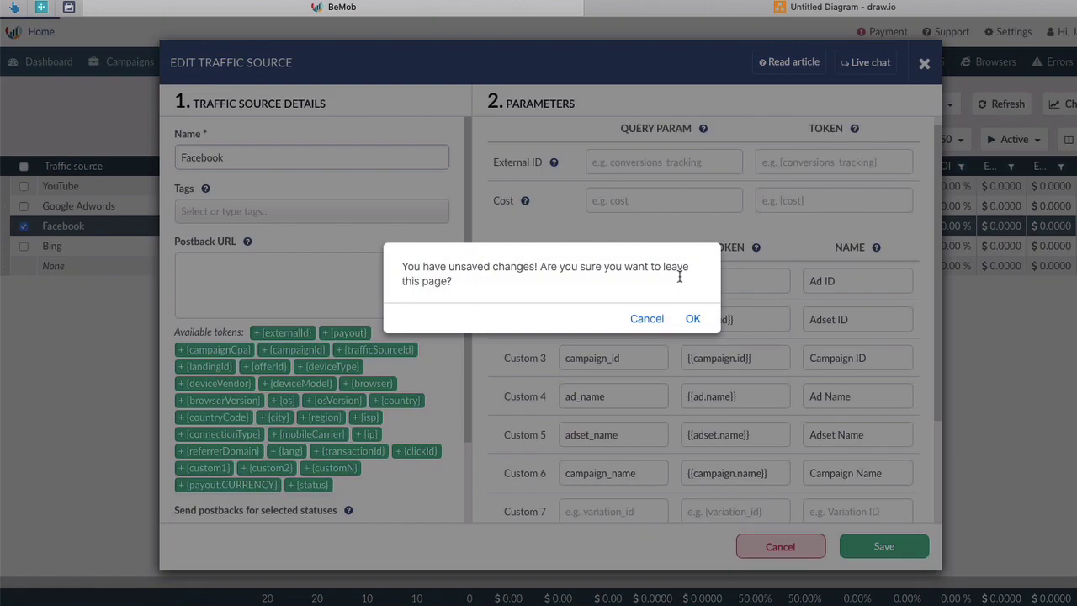
{"action": "left_click", "coordinate": [693, 318]}
Step: Examine the Google Adwords traffic source's custom query parameters and tokens, and leave without saving
{"action": "right_click", "coordinate": [145, 206]}
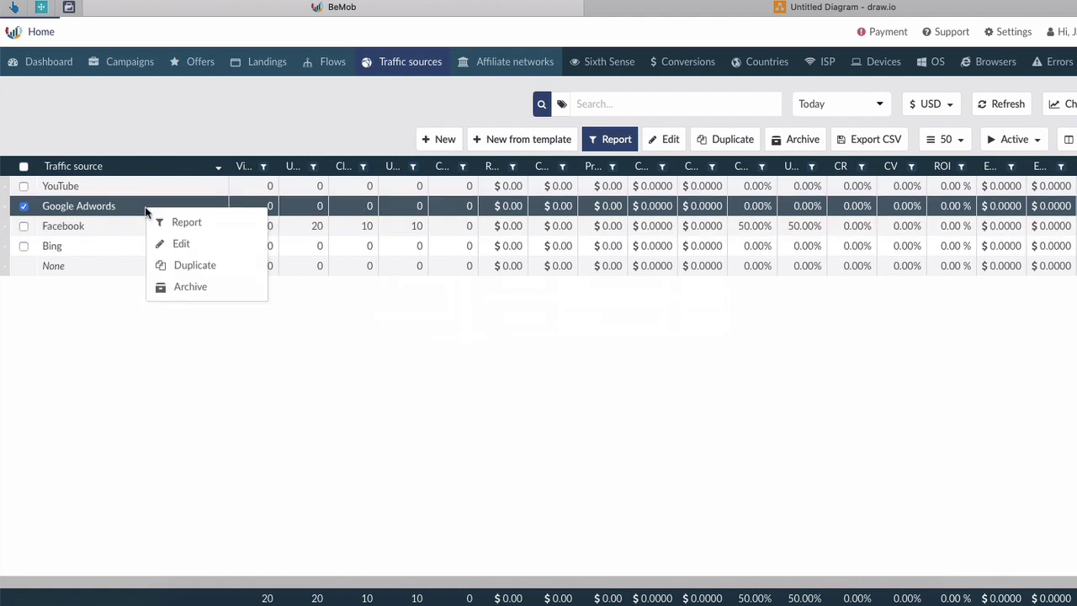
{"action": "left_click", "coordinate": [176, 243]}
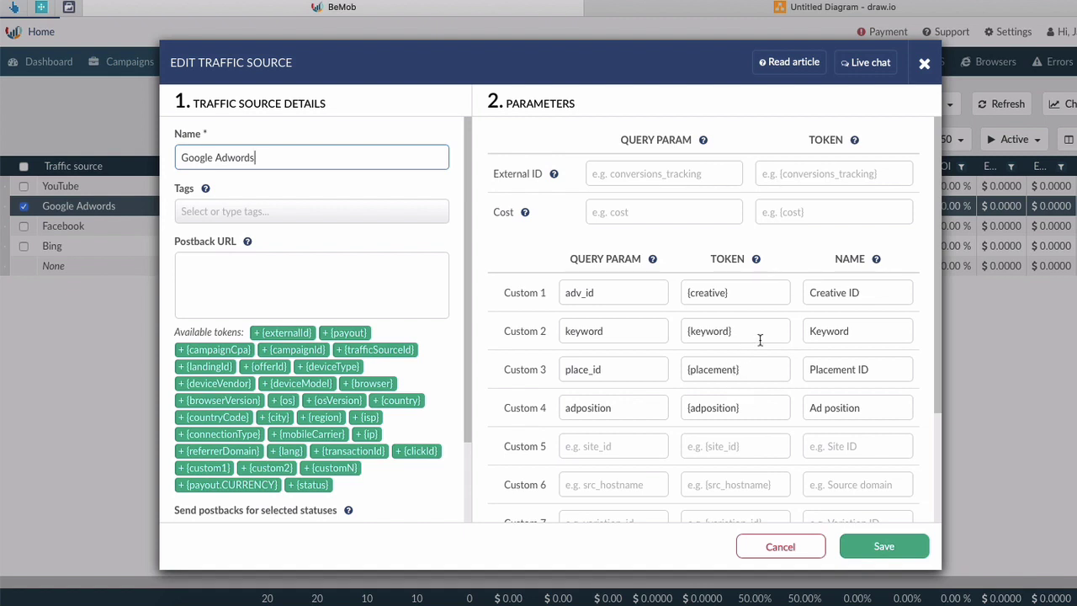
{"action": "scroll", "coordinate": [762, 414], "scroll_direction": "down", "scroll_amount": 3}
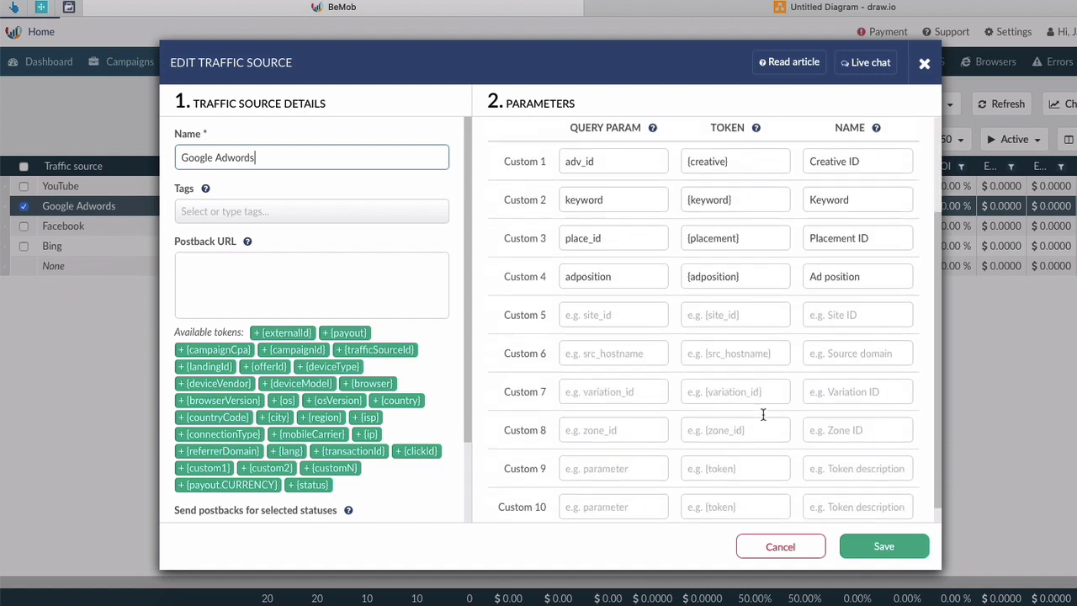
{"action": "scroll", "coordinate": [757, 341], "scroll_direction": "up", "scroll_amount": 4}
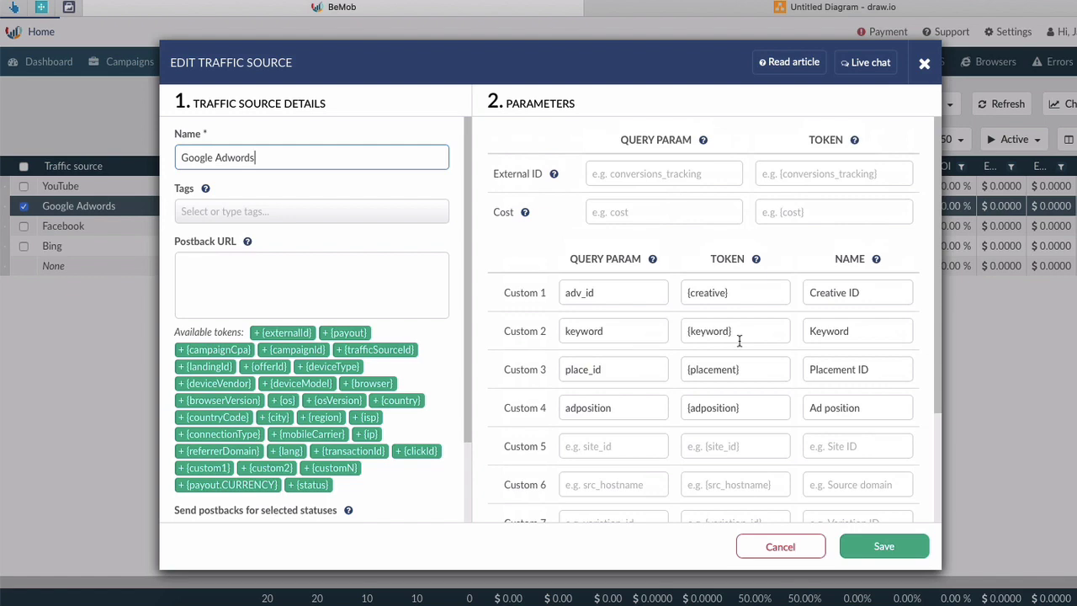
{"action": "left_click", "coordinate": [782, 547]}
{"action": "left_click", "coordinate": [692, 320]}
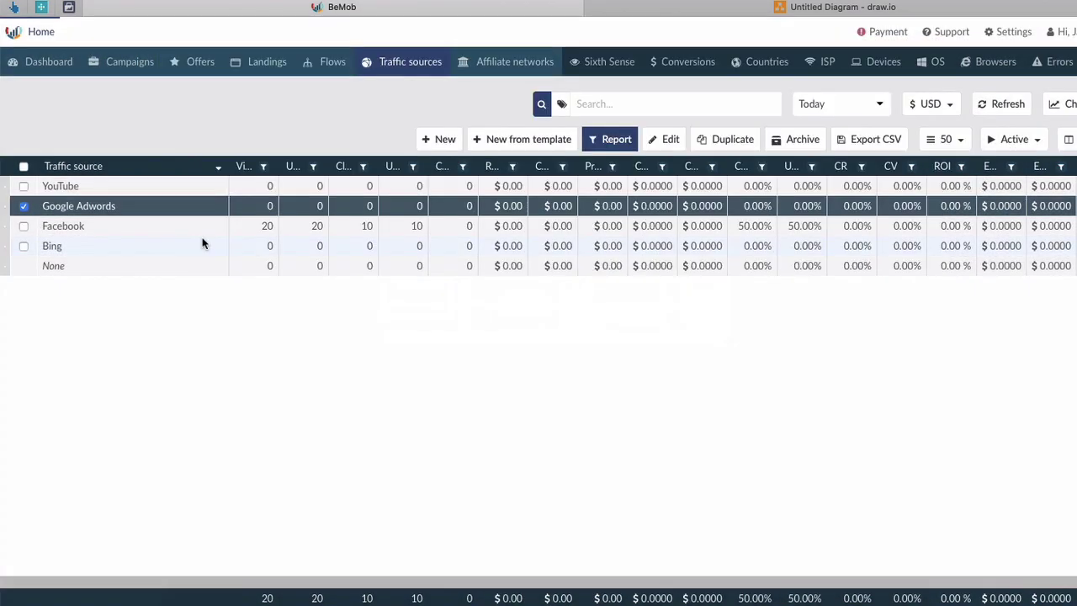
Step: Examine the Bing traffic source's custom query parameters and tokens, and cancel the edit
{"action": "right_click", "coordinate": [116, 251]}
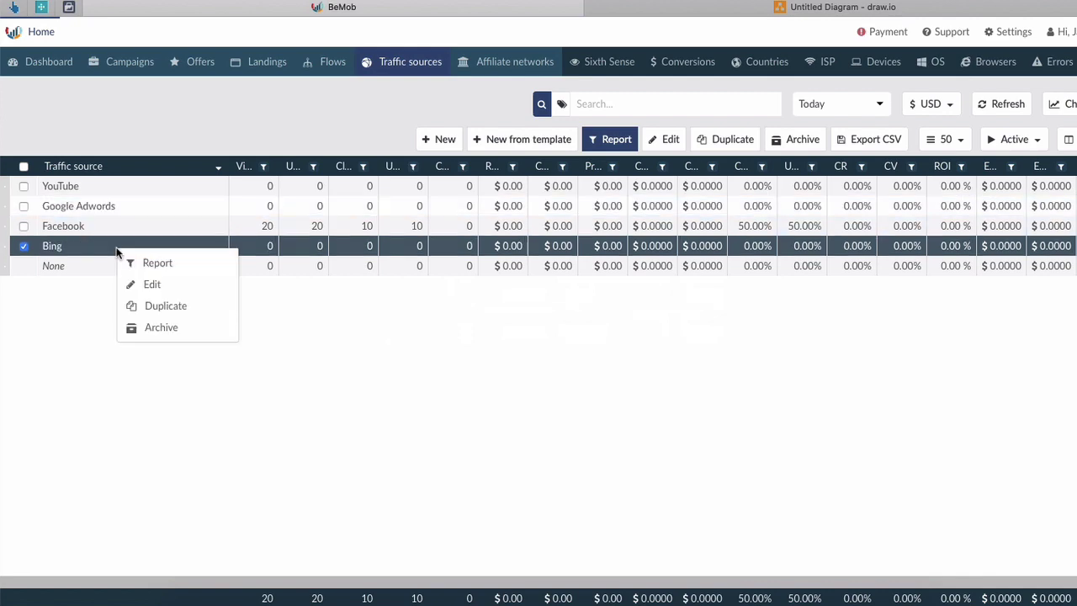
{"action": "left_click", "coordinate": [150, 285]}
{"action": "scroll", "coordinate": [710, 362], "scroll_direction": "down", "scroll_amount": 3}
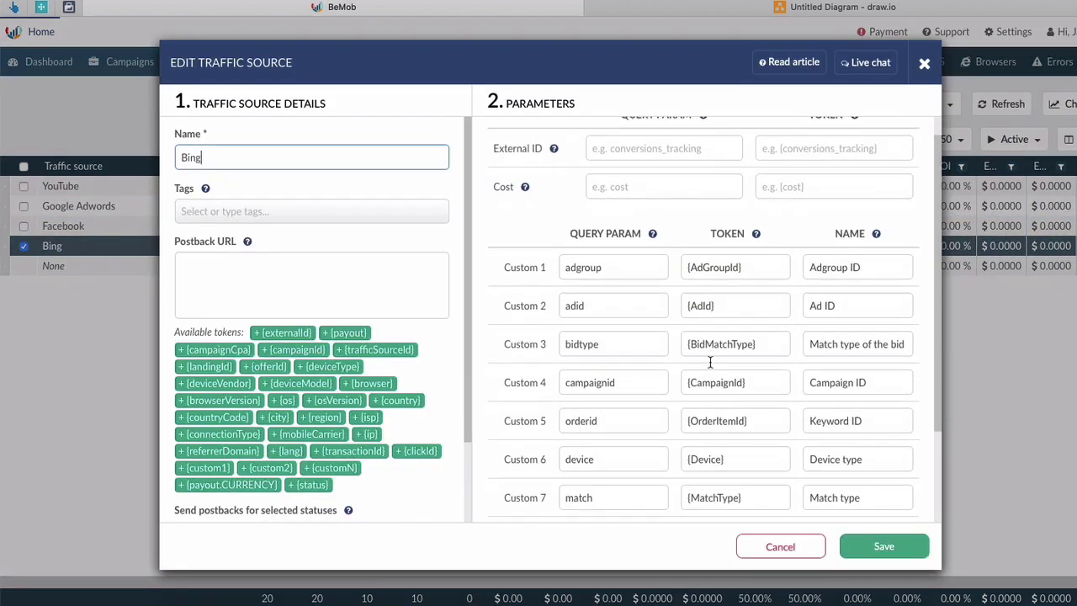
{"action": "scroll", "coordinate": [710, 362], "scroll_direction": "up", "scroll_amount": 1}
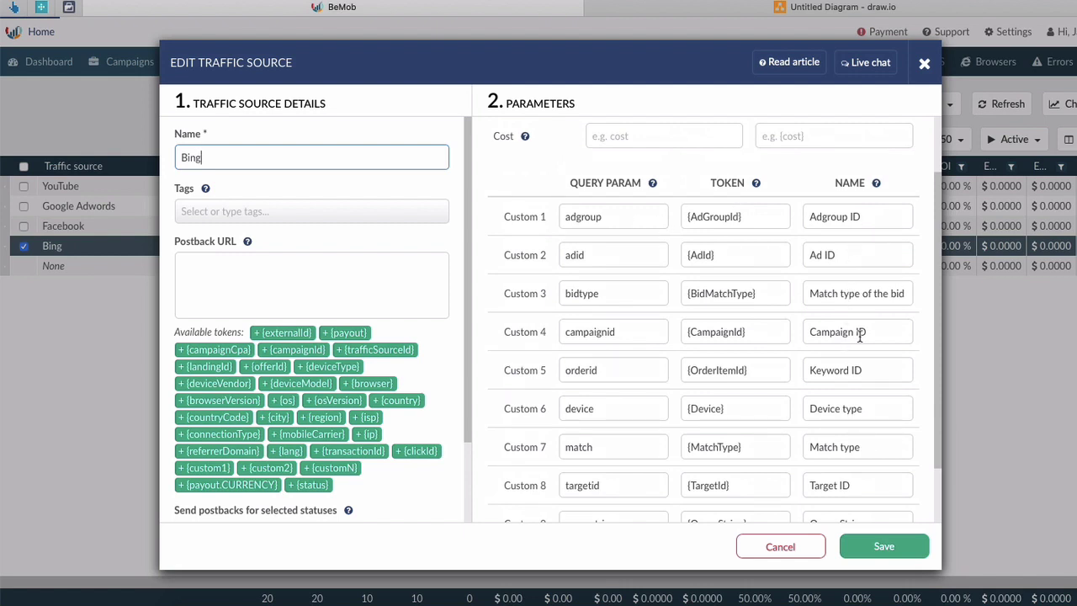
{"action": "left_click", "coordinate": [781, 546]}
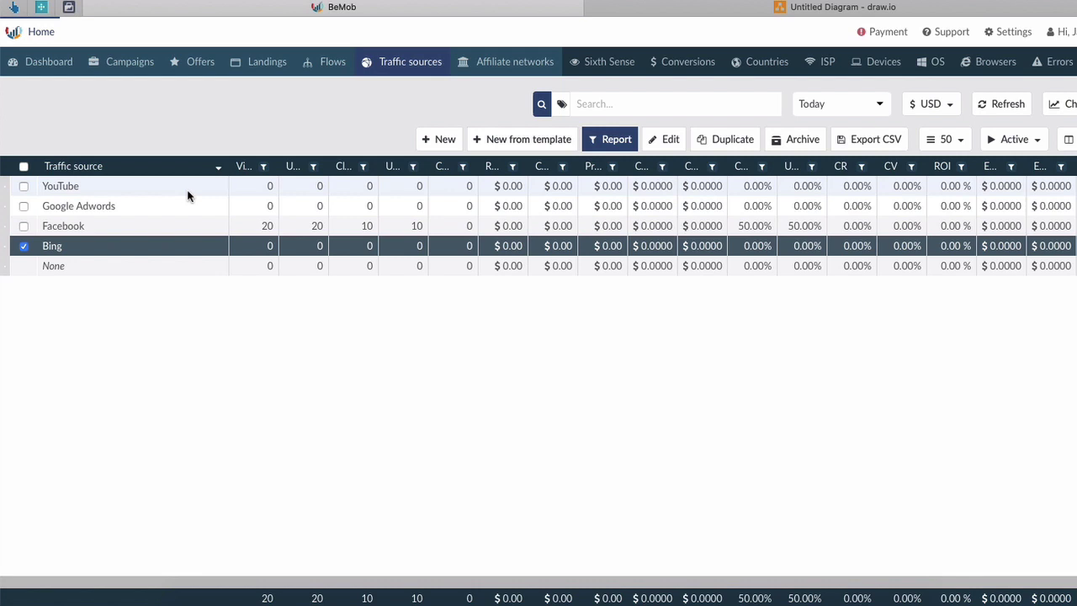
Step: Open the list of affiliate networks
{"action": "left_click", "coordinate": [488, 63]}
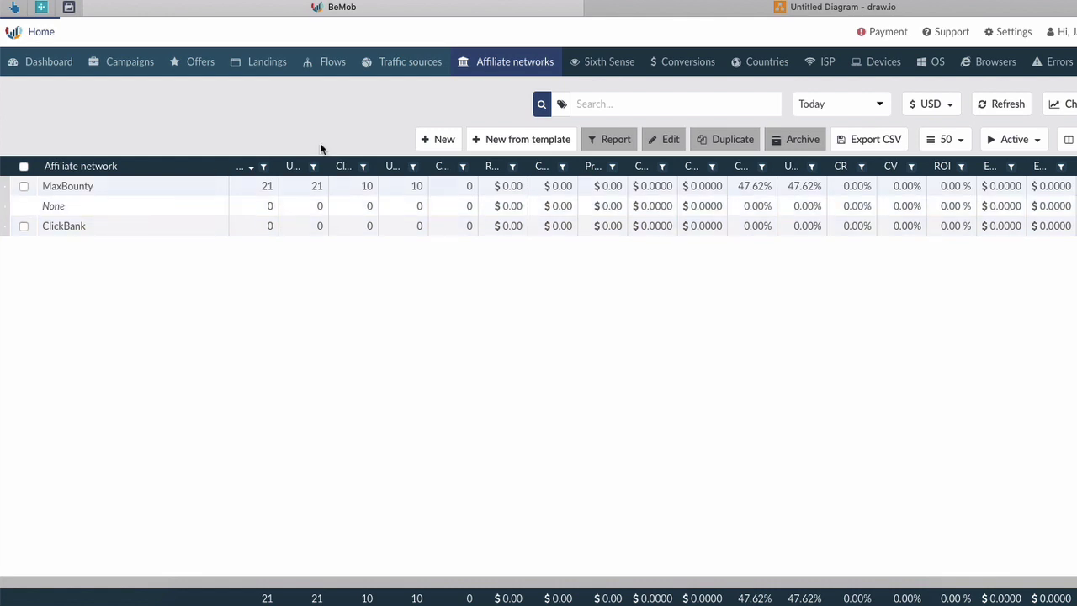
Step: Examine the ClickBank network's click ID parameter and postback statuses, compare them with the draw.io funnel diagram, and cancel the edit
{"action": "right_click", "coordinate": [137, 229]}
{"action": "left_click", "coordinate": [169, 260]}
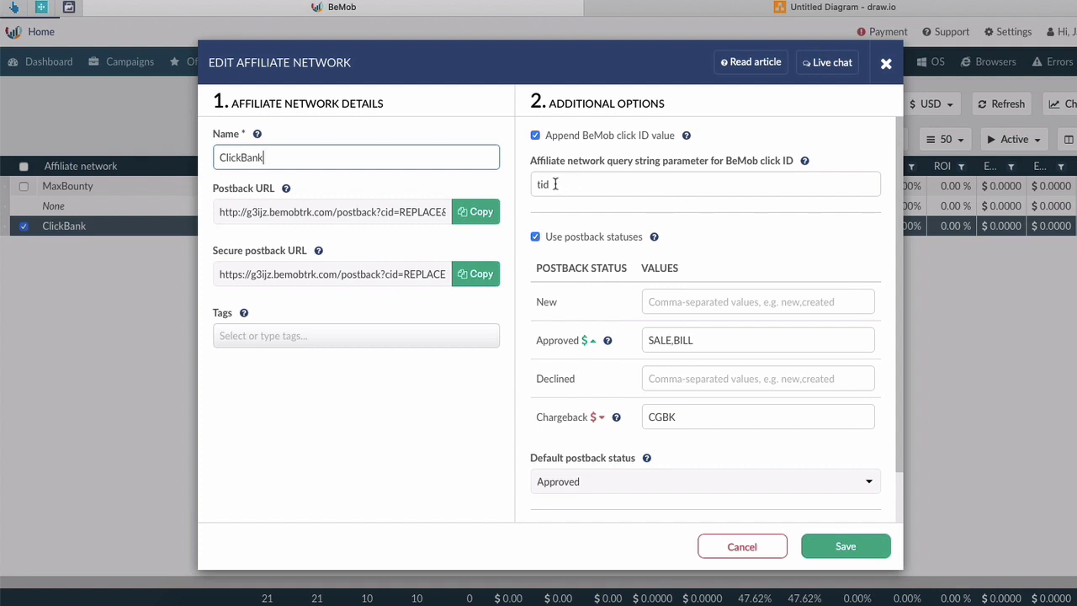
{"action": "left_click", "coordinate": [724, 17]}
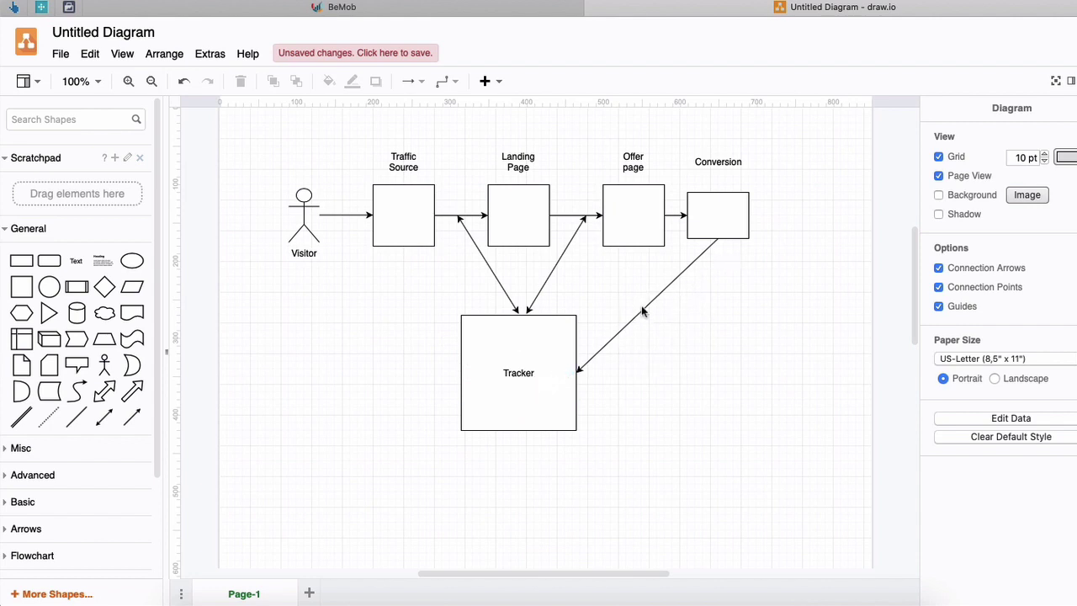
{"action": "left_click", "coordinate": [512, 17]}
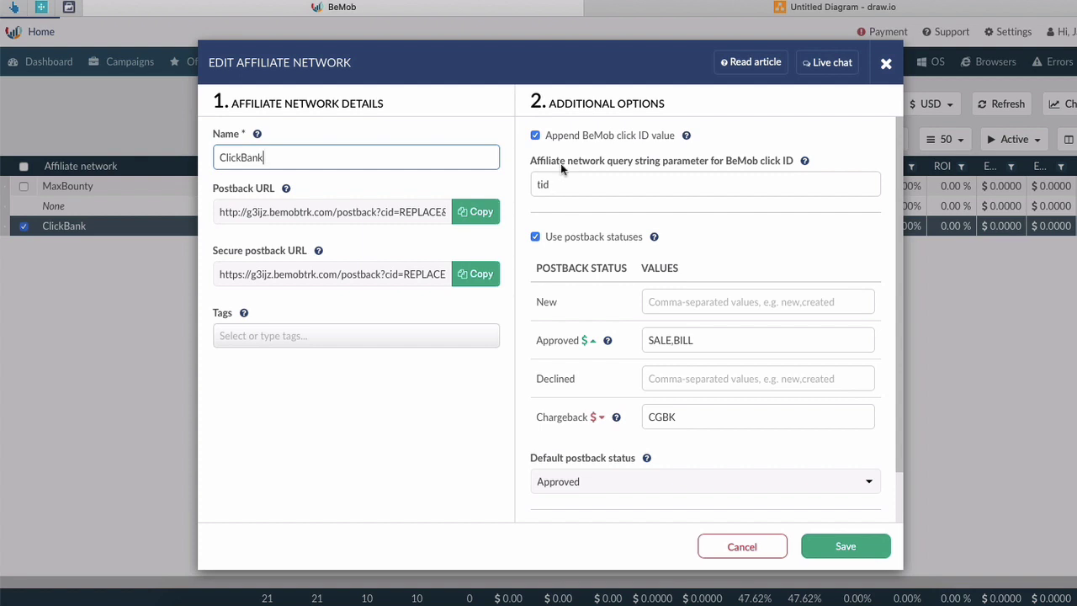
{"action": "left_click", "coordinate": [751, 545]}
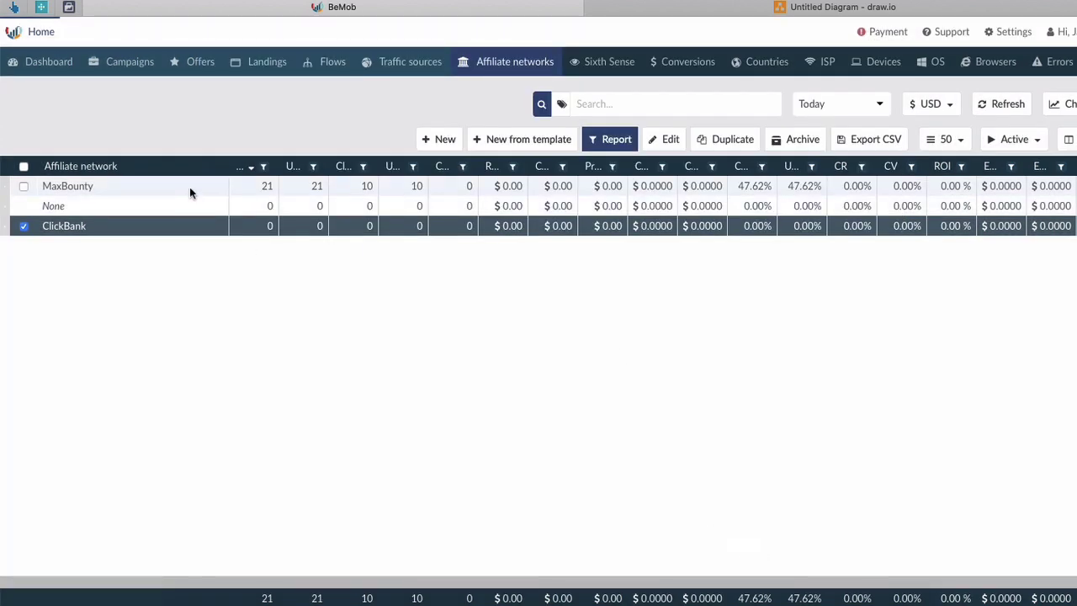
Step: Examine the MaxBounty affiliate network's click ID parameter and postback options, and leave without saving
{"action": "right_click", "coordinate": [190, 187]}
{"action": "left_click", "coordinate": [218, 223]}
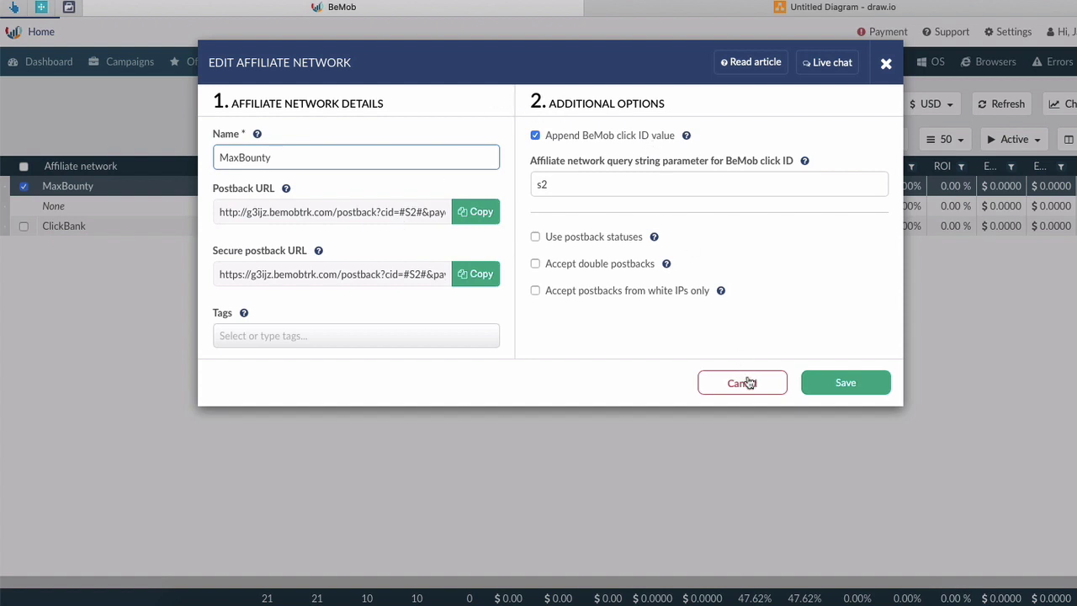
{"action": "left_click", "coordinate": [758, 386]}
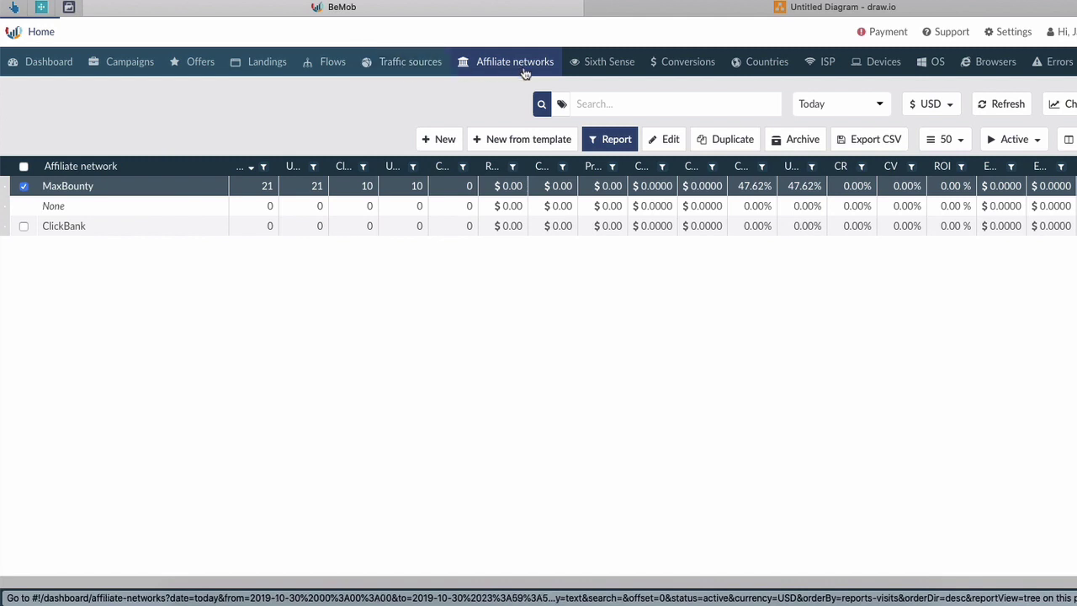
Step: Open the list of landings and sort it by landing name in descending order
{"action": "left_click", "coordinate": [263, 66]}
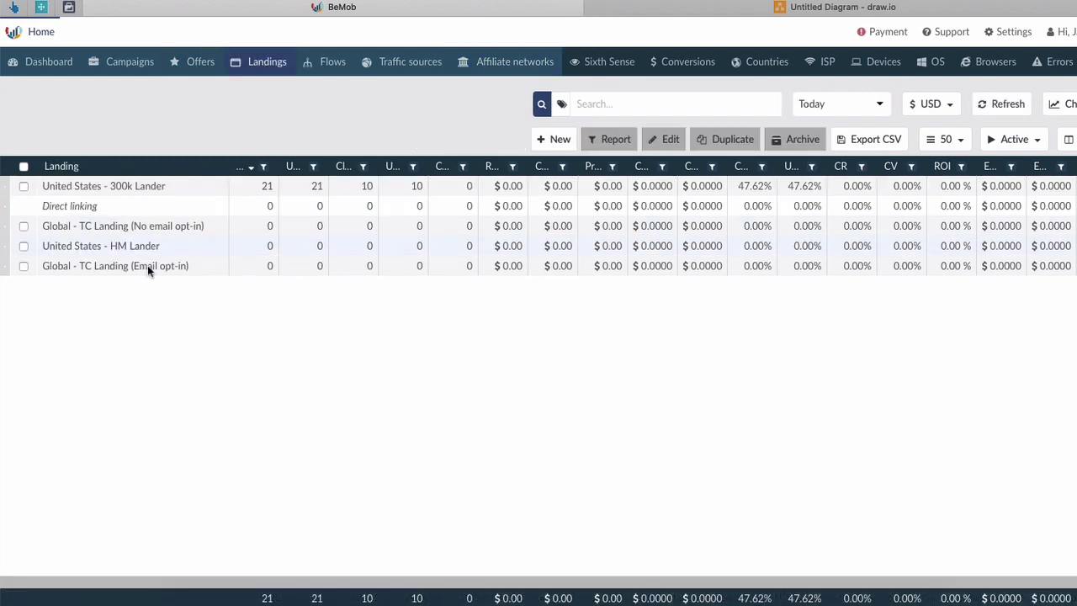
{"action": "left_click", "coordinate": [173, 169]}
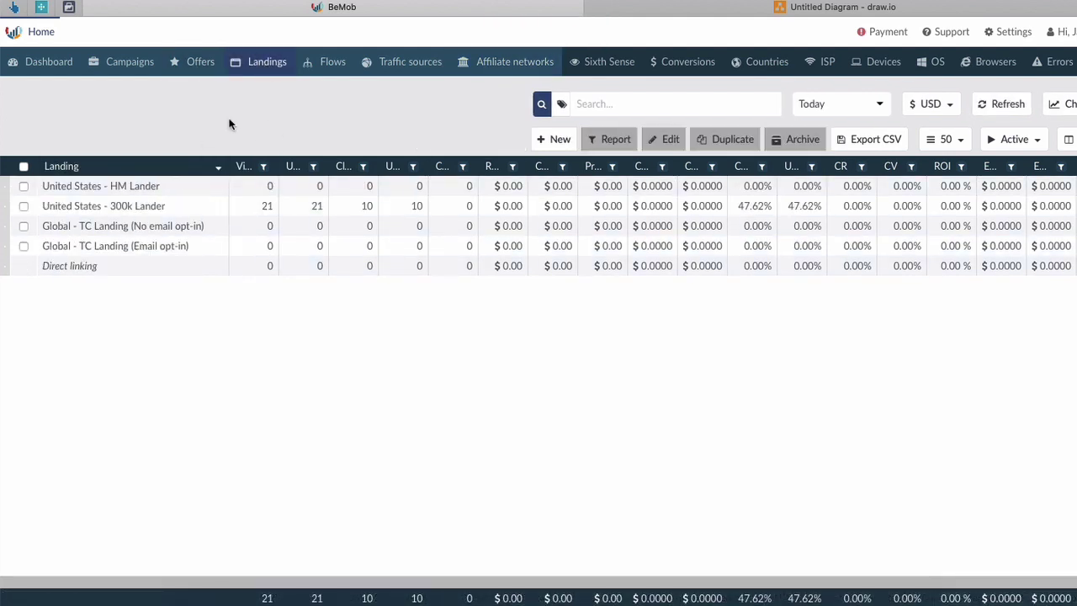
{"action": "left_click", "coordinate": [169, 170]}
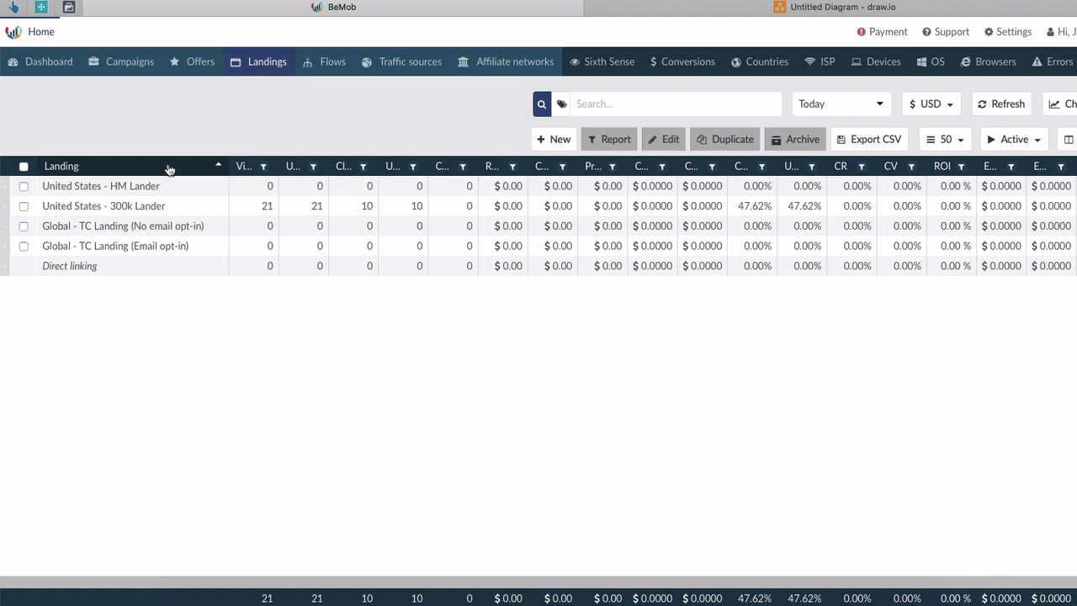
{"action": "left_click", "coordinate": [167, 168]}
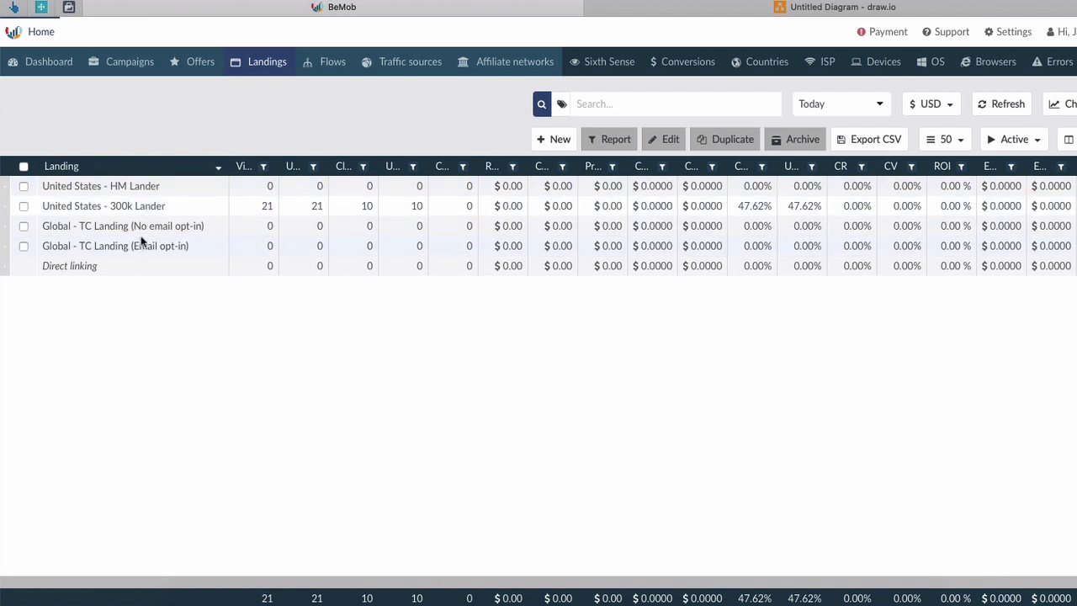
Step: Examine the United States - HM Lander's URL, tokens and country, consult the draw.io funnel diagram, and cancel the edit
{"action": "right_click", "coordinate": [144, 187]}
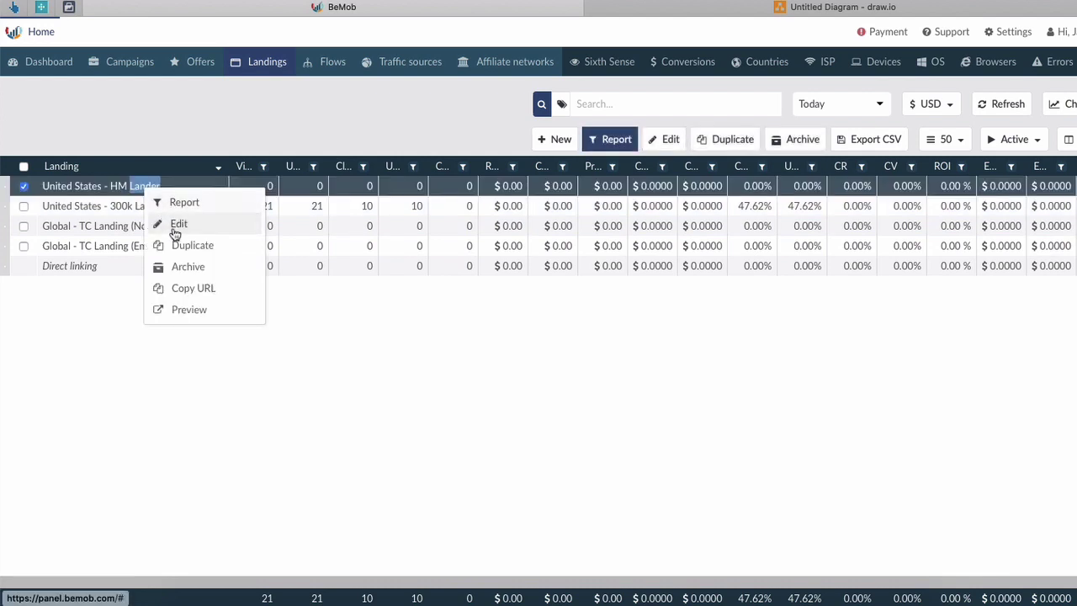
{"action": "left_click", "coordinate": [175, 221]}
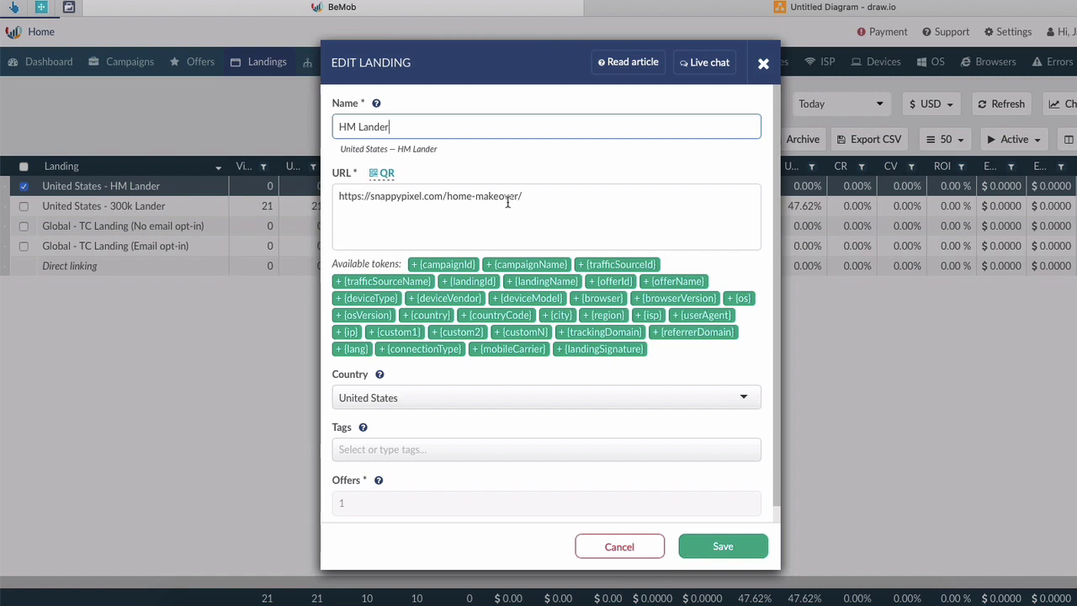
{"action": "scroll", "coordinate": [454, 231], "scroll_direction": "down", "scroll_amount": 1}
{"action": "scroll", "coordinate": [452, 232], "scroll_direction": "up", "scroll_amount": 1}
{"action": "left_click", "coordinate": [673, 16]}
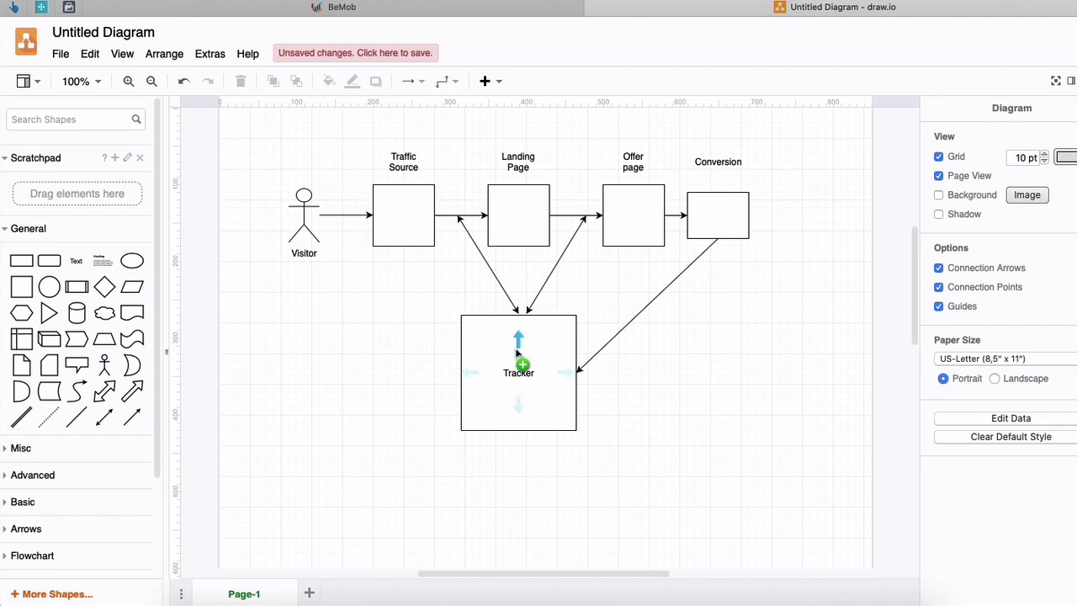
{"action": "left_click", "coordinate": [520, 12]}
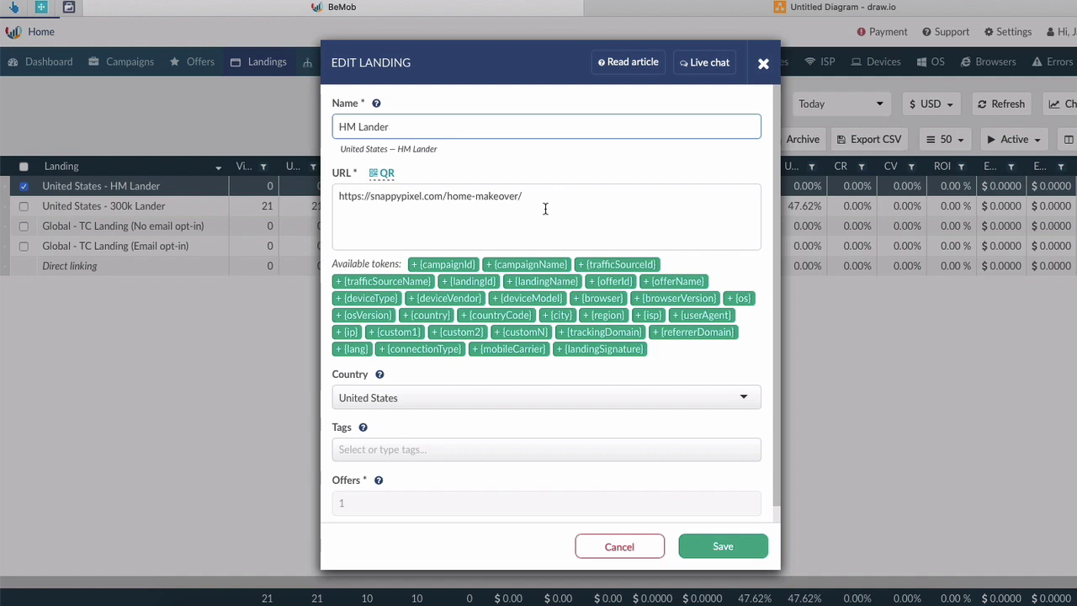
{"action": "scroll", "coordinate": [412, 303], "scroll_direction": "down", "scroll_amount": 1}
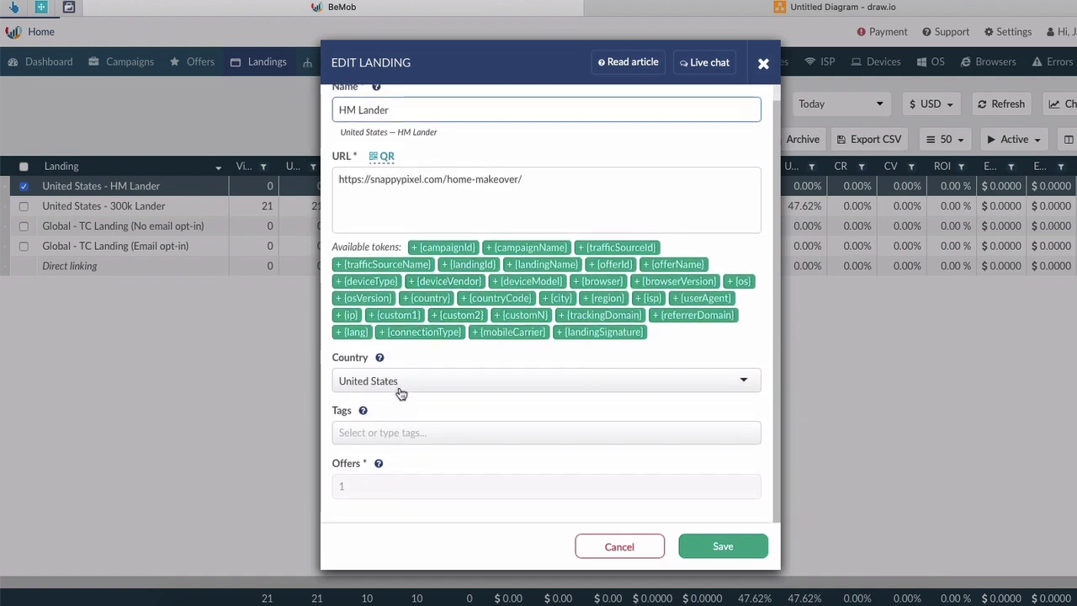
{"action": "mouse_move", "coordinate": [380, 360]}
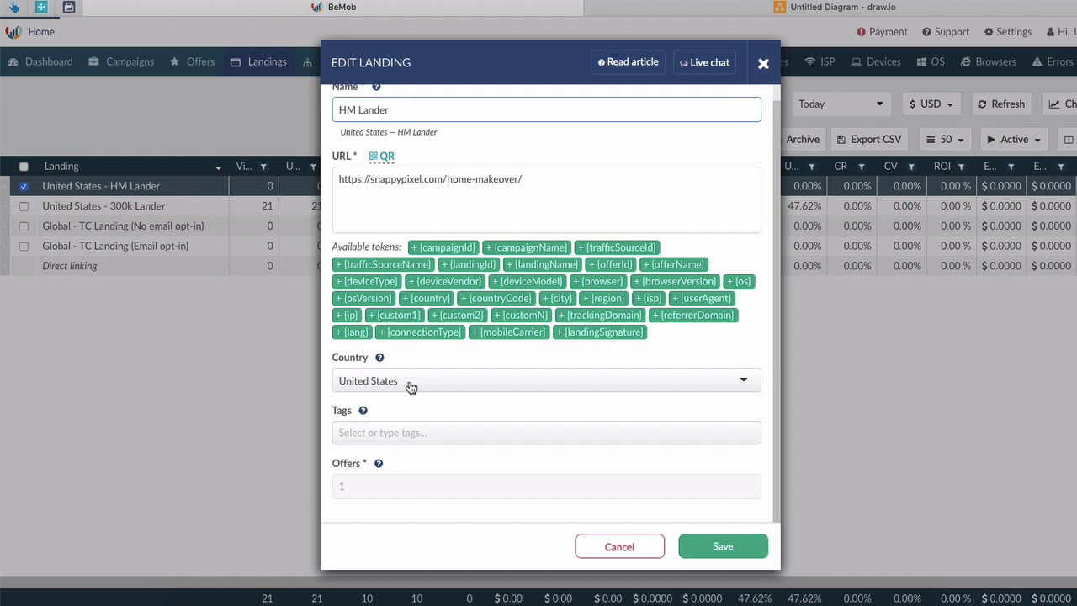
{"action": "left_click", "coordinate": [620, 546]}
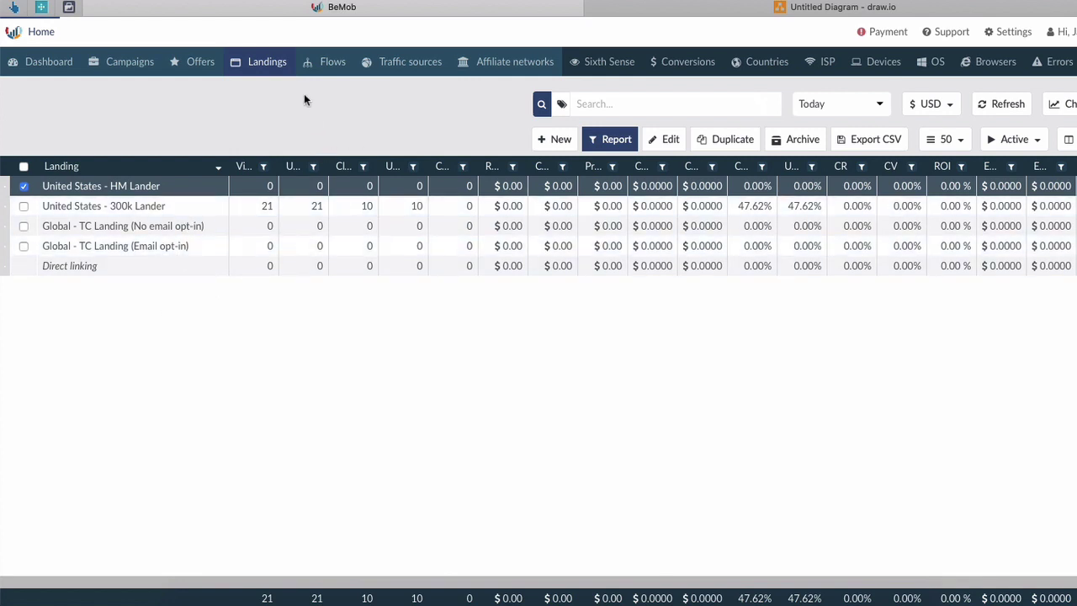
Step: Open the list of offers and sort it by offer name in descending order
{"action": "left_click", "coordinate": [207, 70]}
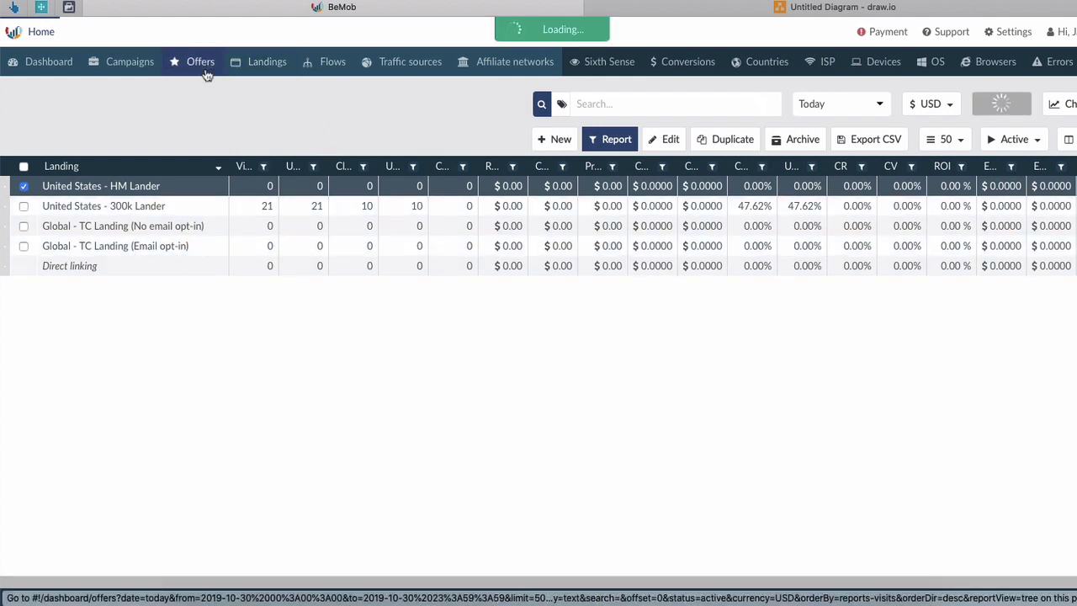
{"action": "left_click", "coordinate": [153, 165]}
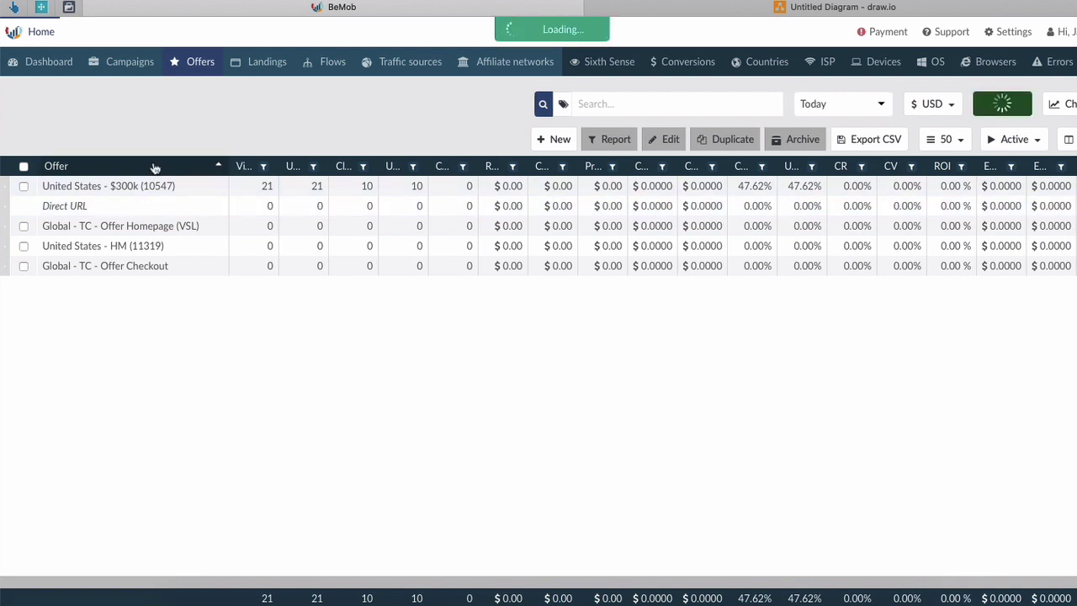
{"action": "left_click", "coordinate": [152, 166]}
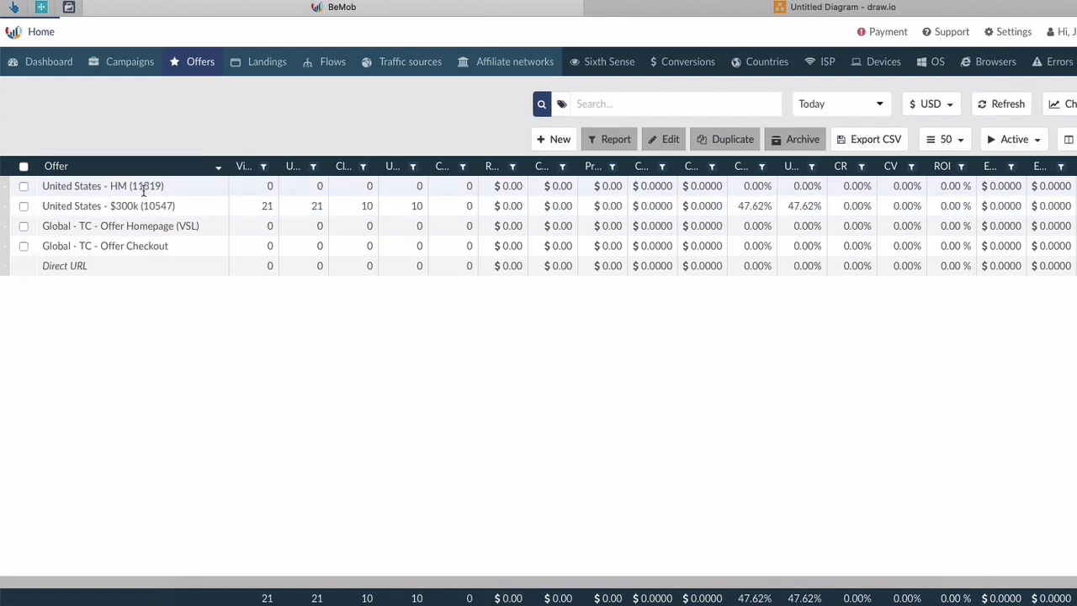
Step: Open the HM (11319) offer for editing and compare its affiliate network, URL and click ID parameter with the draw.io funnel diagram
{"action": "right_click", "coordinate": [144, 186]}
{"action": "left_click", "coordinate": [156, 224]}
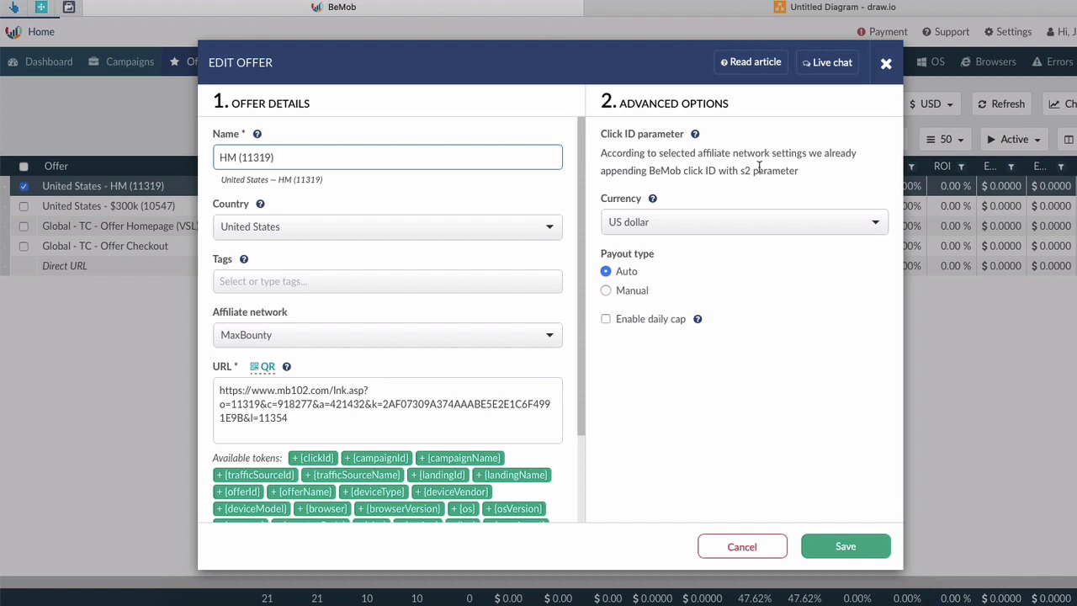
{"action": "left_click", "coordinate": [814, 14]}
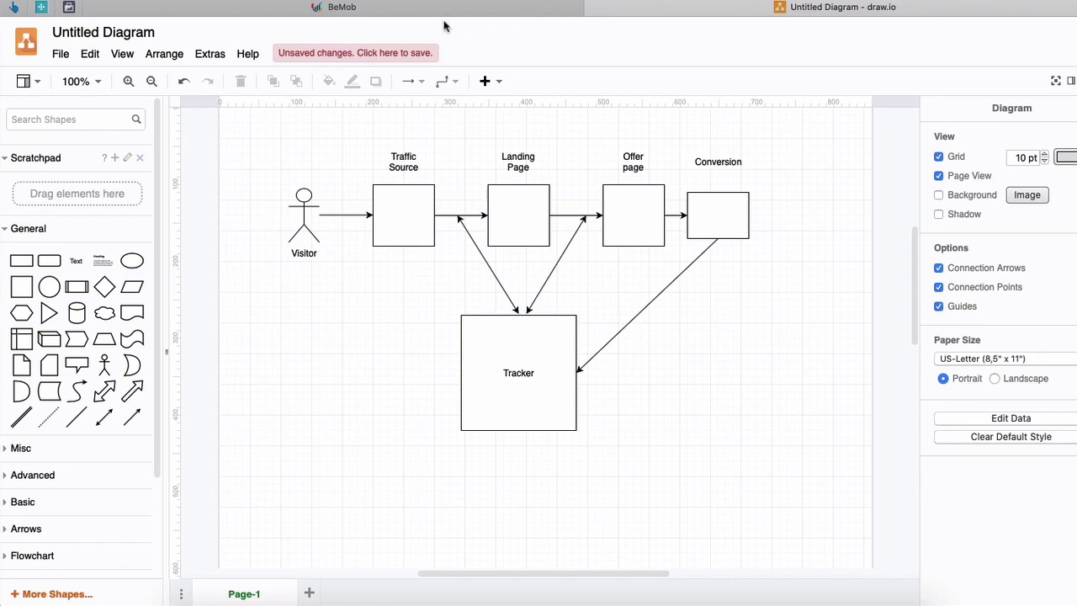
{"action": "left_click", "coordinate": [413, 17]}
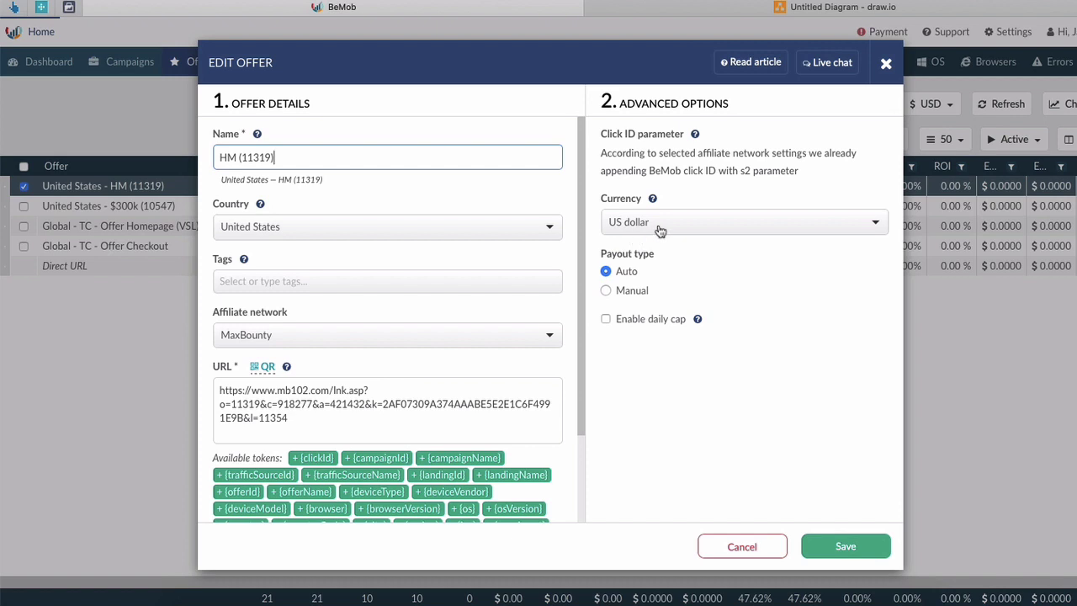
Step: Enable the offer's daily cap to inspect its limit, timezone and redirect offer choices, and disable it again
{"action": "left_click", "coordinate": [606, 319]}
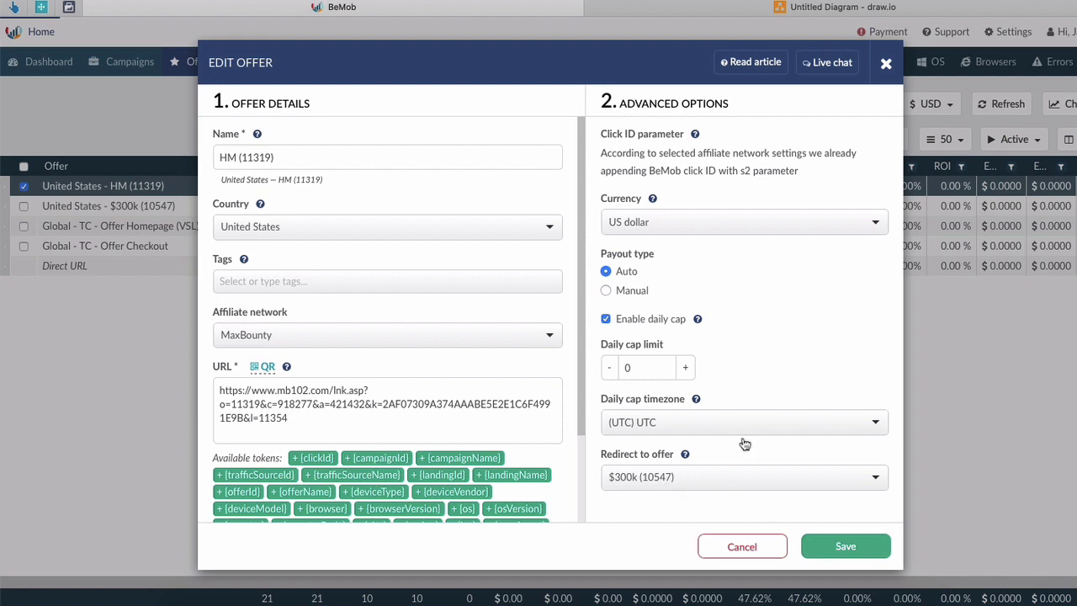
{"action": "left_click", "coordinate": [755, 478]}
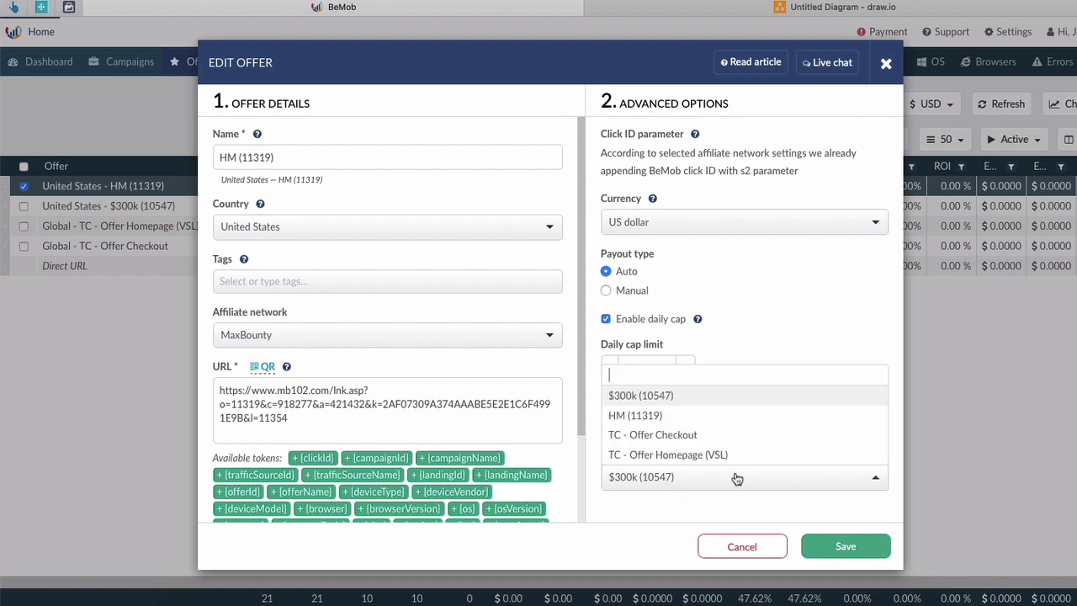
{"action": "left_click", "coordinate": [768, 334]}
{"action": "left_click", "coordinate": [605, 320]}
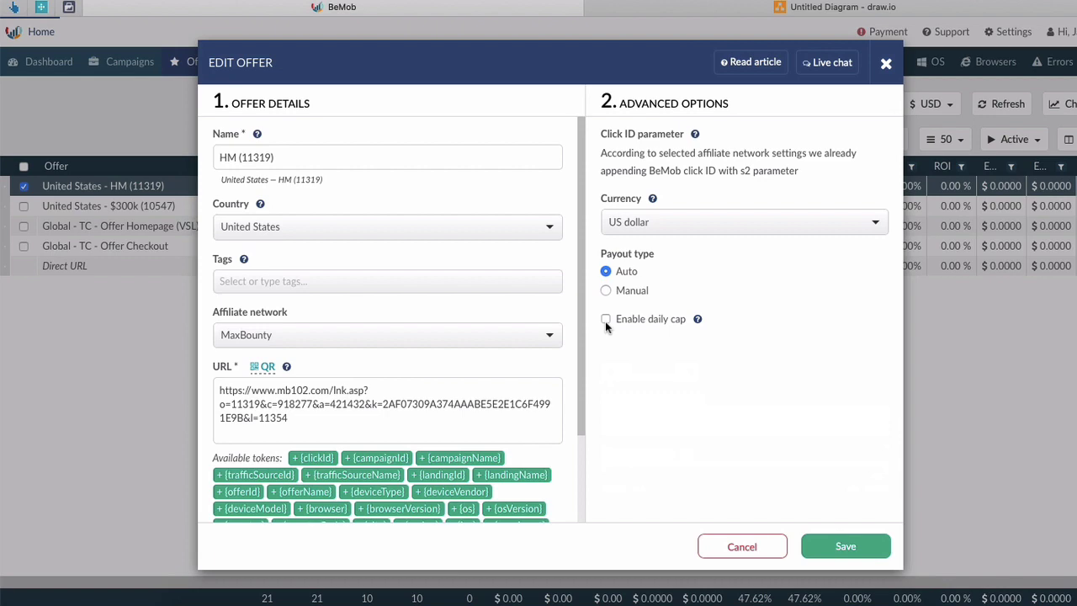
Step: Review the offer's available URL tokens and postback URL, and leave the offer without saving
{"action": "scroll", "coordinate": [469, 396], "scroll_direction": "down", "scroll_amount": 3}
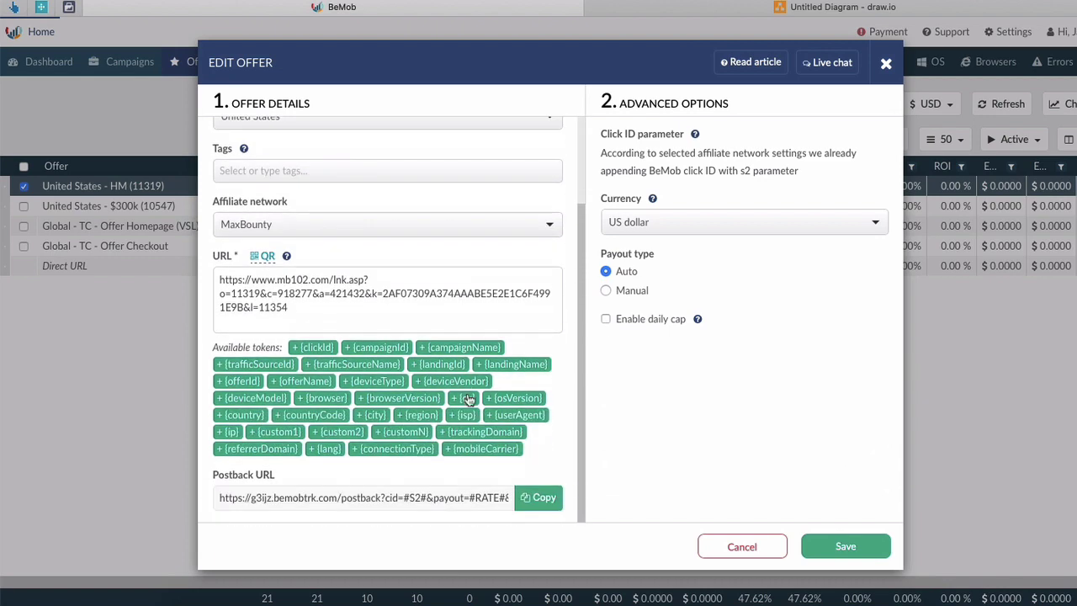
{"action": "scroll", "coordinate": [469, 396], "scroll_direction": "up", "scroll_amount": 3}
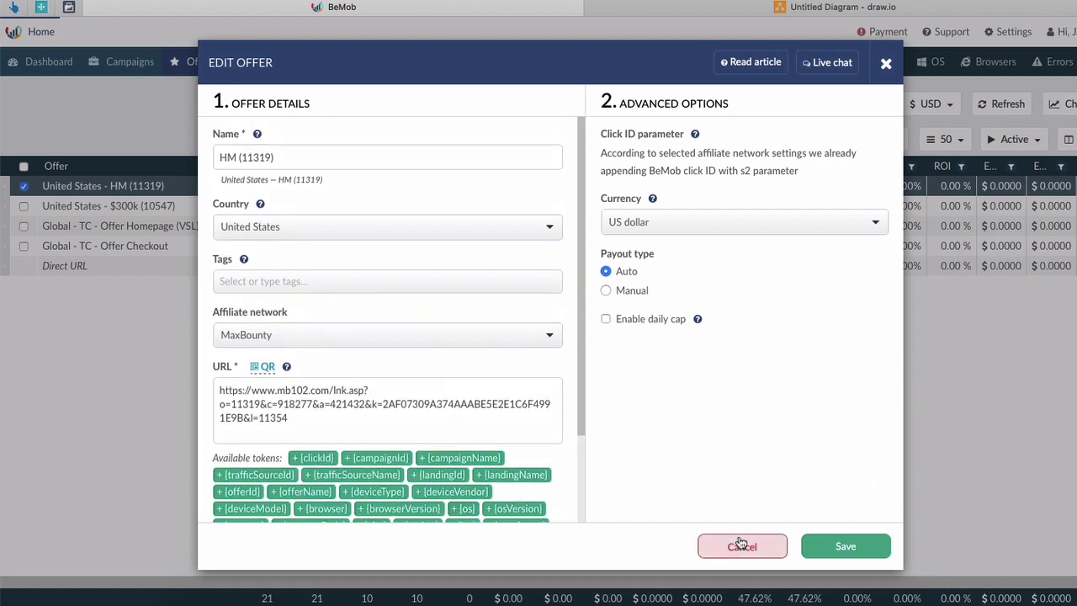
{"action": "left_click", "coordinate": [741, 546]}
{"action": "left_click", "coordinate": [692, 318]}
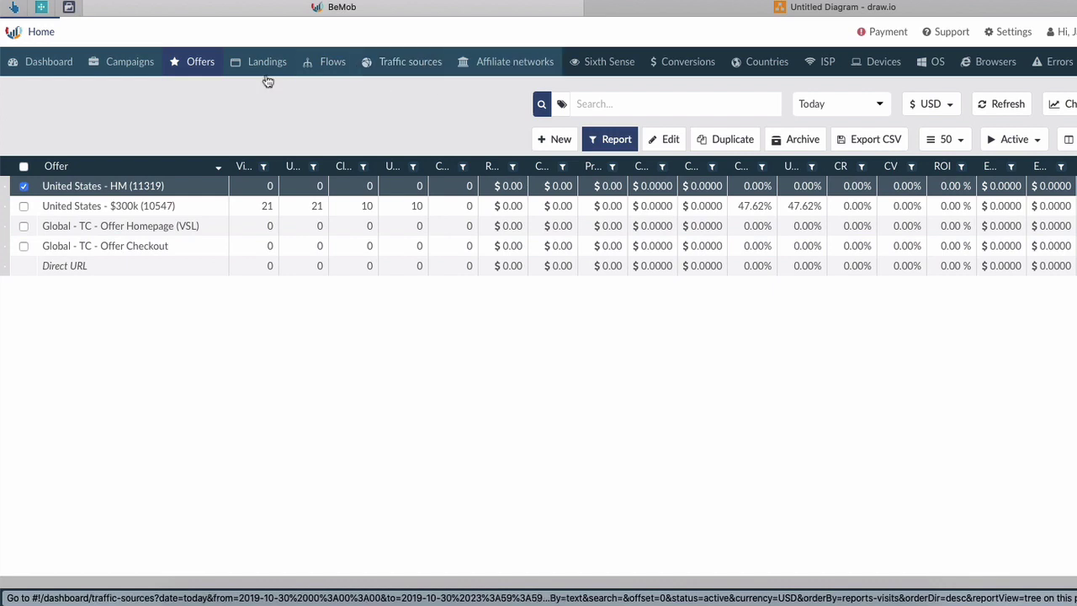
Step: Open the United States Google Adwords campaign for editing and change its name to "TC - Email Optin"
{"action": "left_click", "coordinate": [129, 67]}
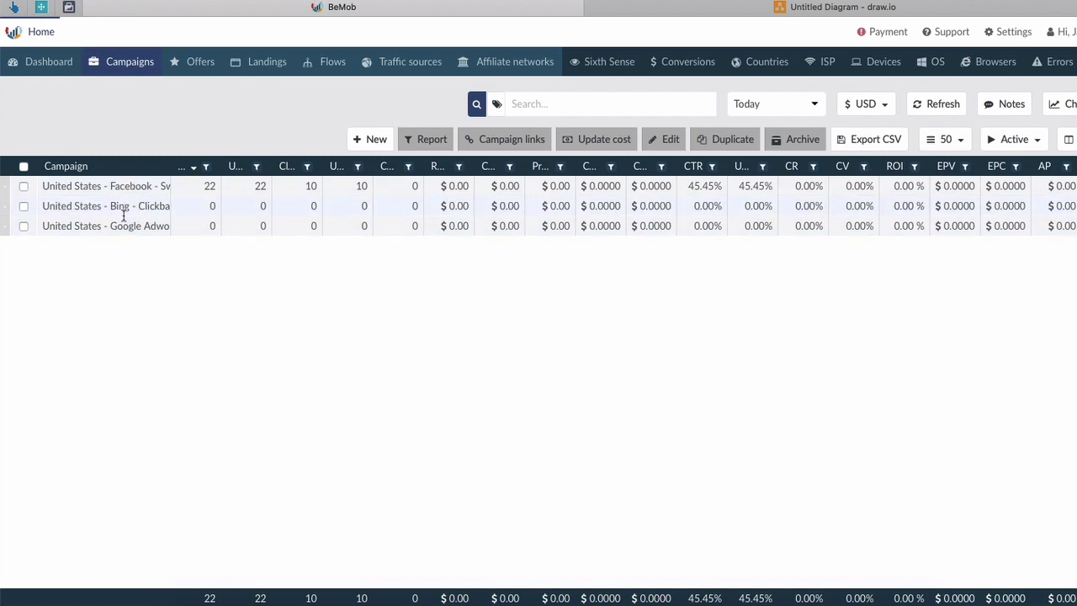
{"action": "right_click", "coordinate": [123, 227]}
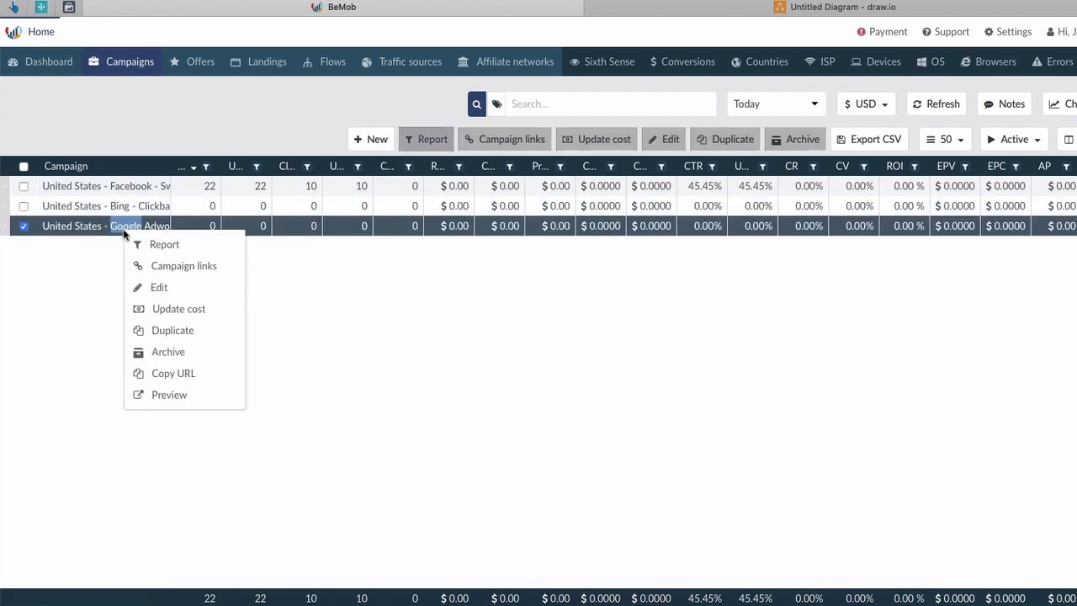
{"action": "left_click", "coordinate": [159, 288]}
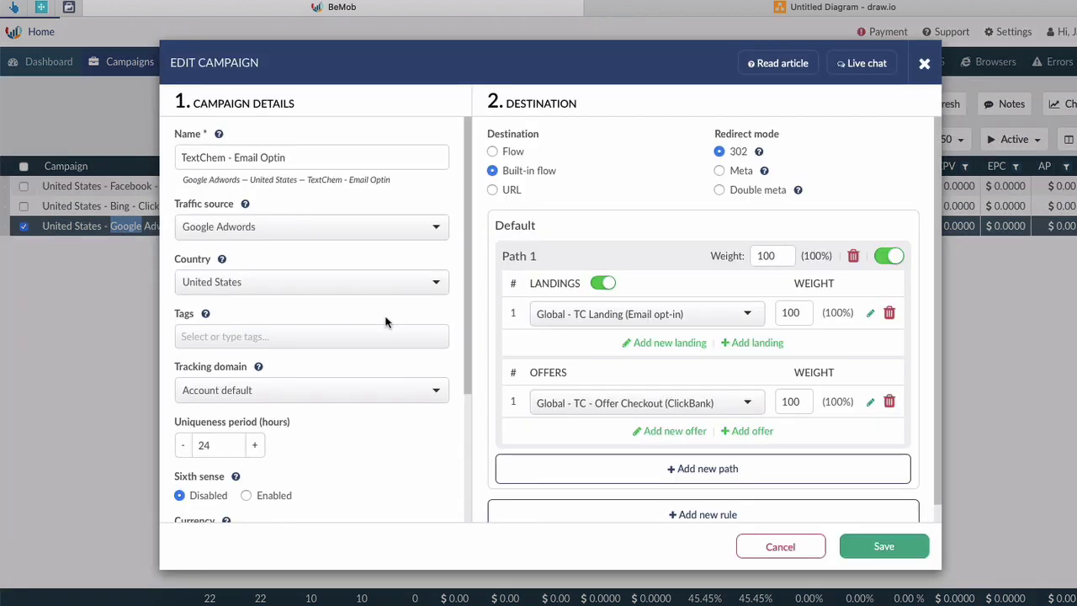
{"action": "double_click", "coordinate": [198, 160]}
{"action": "type", "text": "TC"}
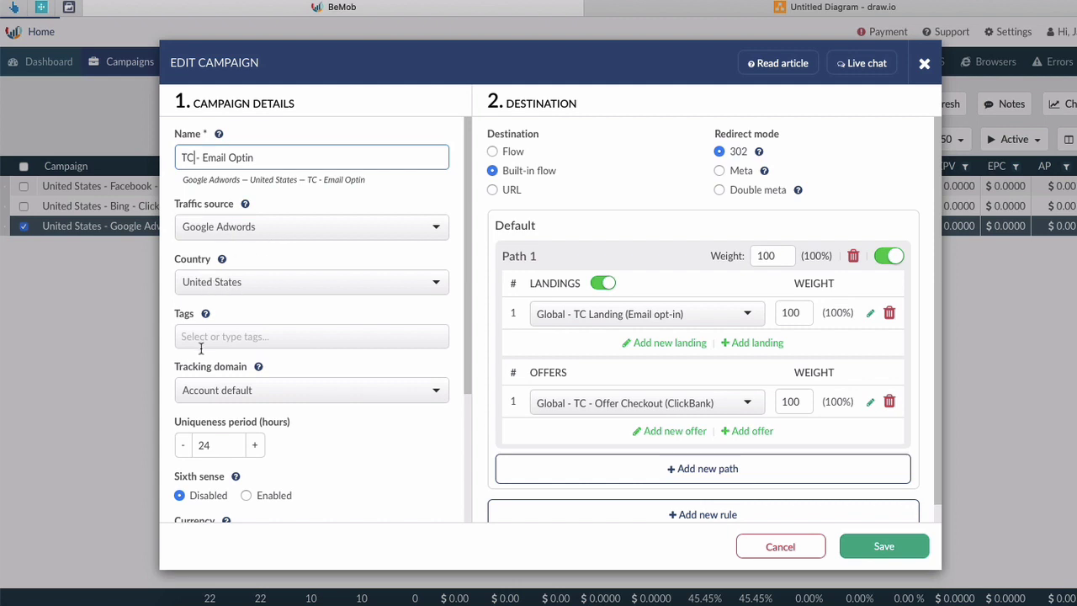
Step: Review the campaign's tracking domain choices and select Account default
{"action": "mouse_move", "coordinate": [204, 318]}
{"action": "left_click", "coordinate": [265, 391]}
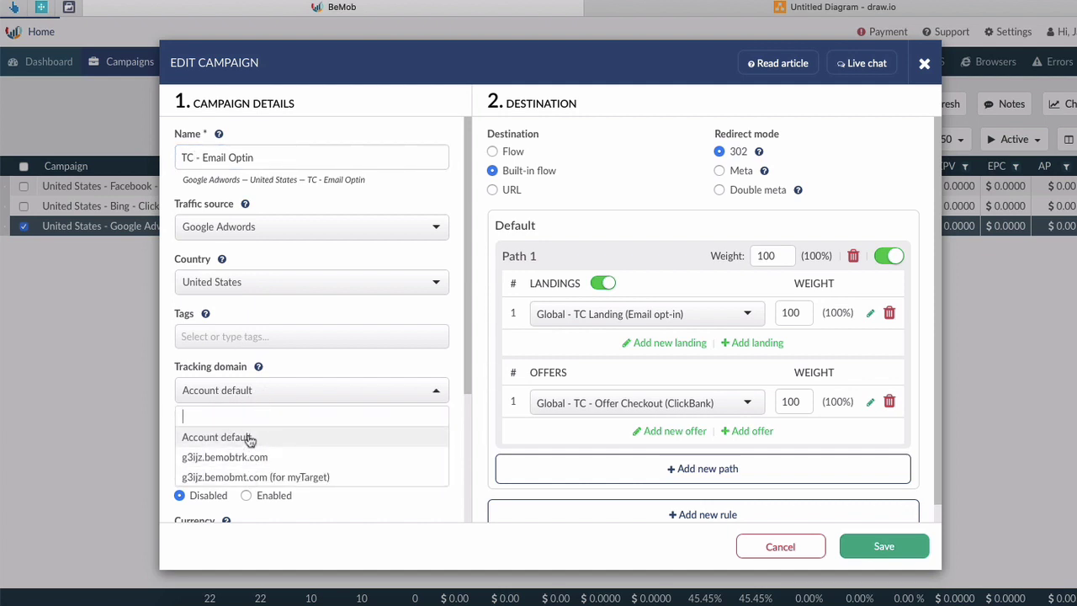
{"action": "left_click", "coordinate": [249, 438]}
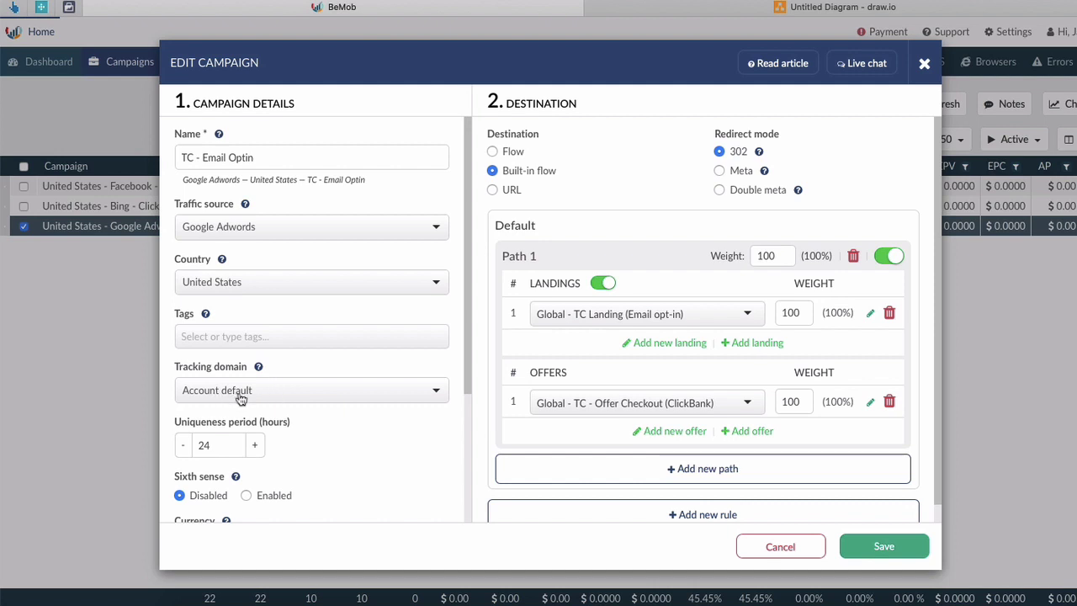
Step: Review the campaign's tracking domain, uniqueness period, Sixth sense, currency and cost model settings
{"action": "left_click", "coordinate": [241, 397]}
{"action": "left_click", "coordinate": [241, 398]}
{"action": "left_click", "coordinate": [241, 399]}
{"action": "left_click", "coordinate": [266, 401]}
{"action": "scroll", "coordinate": [272, 413], "scroll_direction": "down", "scroll_amount": 3}
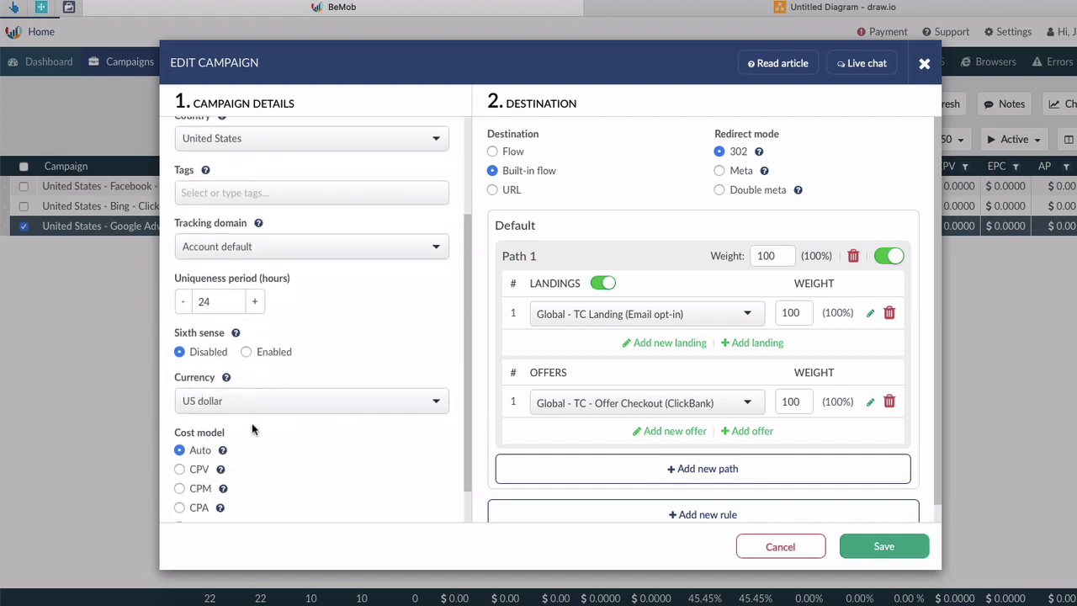
{"action": "scroll", "coordinate": [241, 421], "scroll_direction": "down", "scroll_amount": 1}
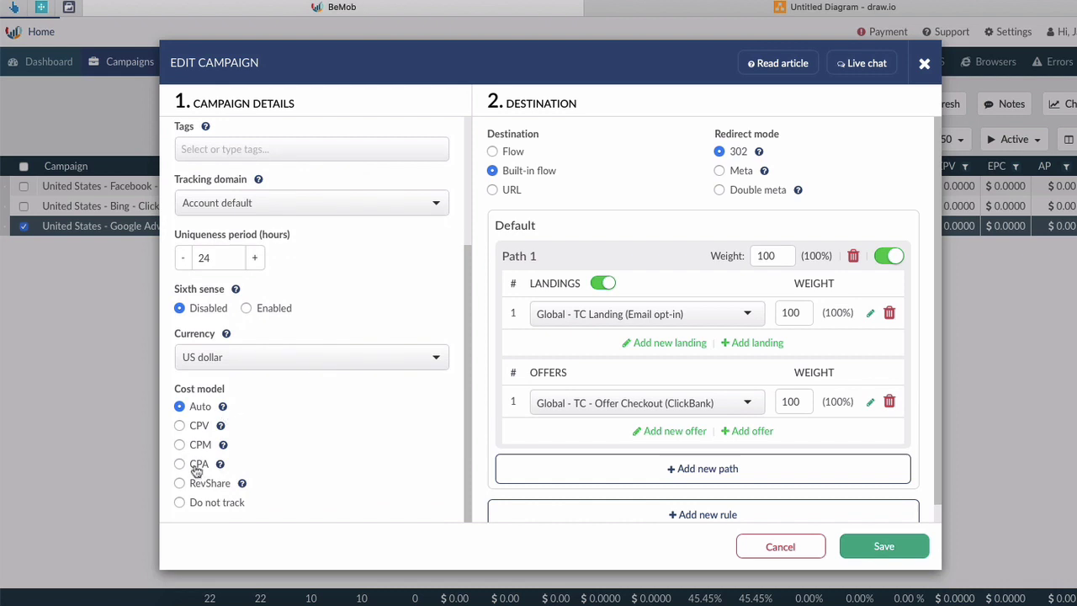
{"action": "scroll", "coordinate": [265, 437], "scroll_direction": "up", "scroll_amount": 4}
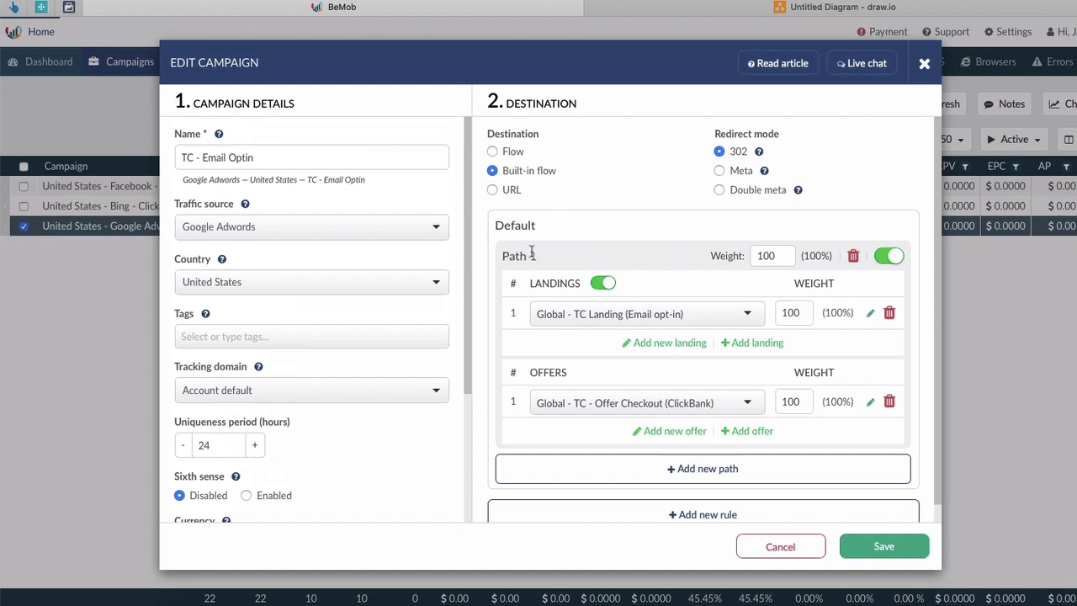
Step: Review the landing choices for Path 1 and select Global - TC Landing (Email opt-in)
{"action": "scroll", "coordinate": [531, 267], "scroll_direction": "down", "scroll_amount": 1}
{"action": "scroll", "coordinate": [522, 219], "scroll_direction": "up", "scroll_amount": 1}
{"action": "left_click", "coordinate": [670, 324]}
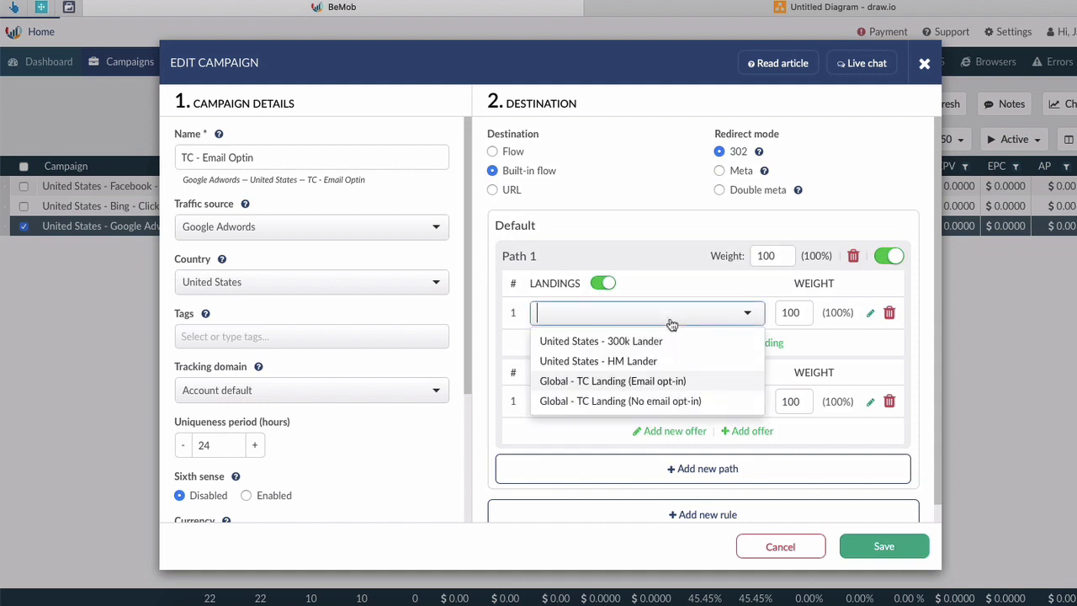
{"action": "left_click", "coordinate": [666, 381]}
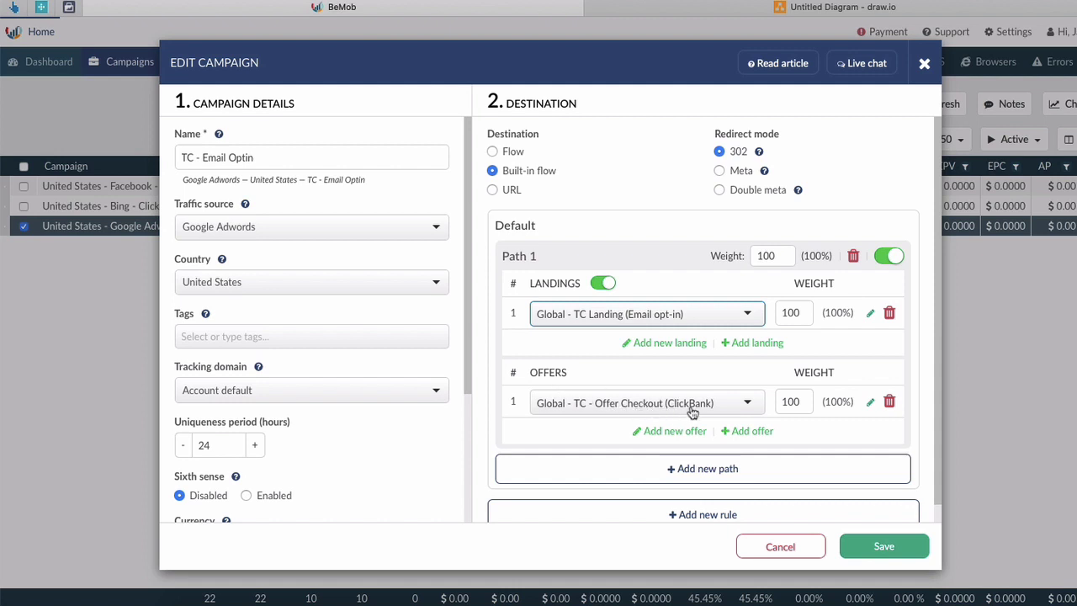
Step: Add a second landing row to Path 1 and remove it, then open the form for creating a landing and cancel it
{"action": "left_click", "coordinate": [766, 344]}
{"action": "left_click", "coordinate": [728, 346]}
{"action": "left_click", "coordinate": [728, 346]}
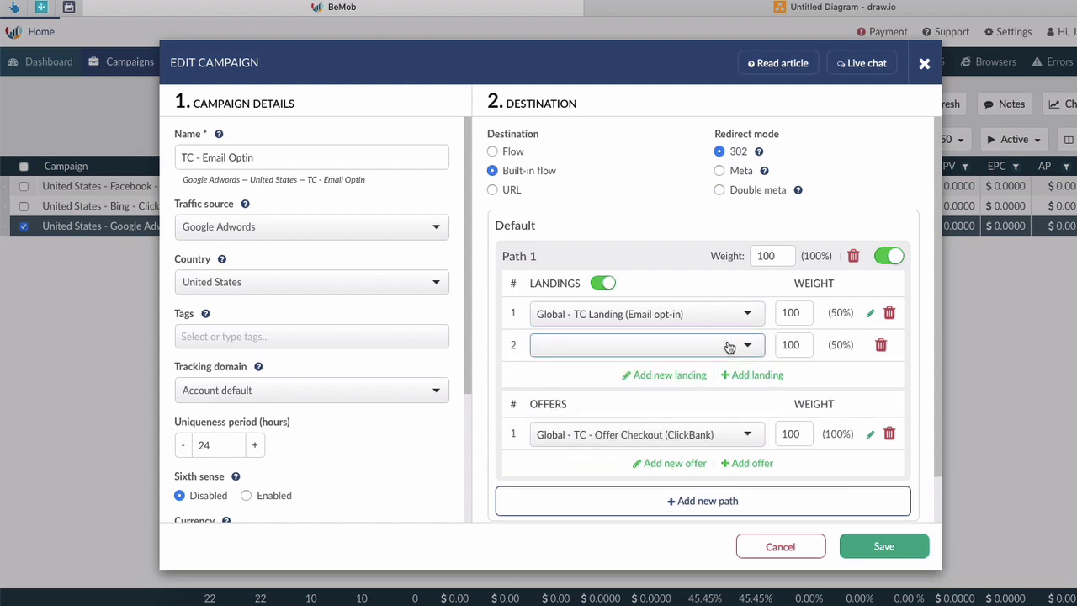
{"action": "left_click", "coordinate": [879, 350]}
{"action": "left_click", "coordinate": [678, 344]}
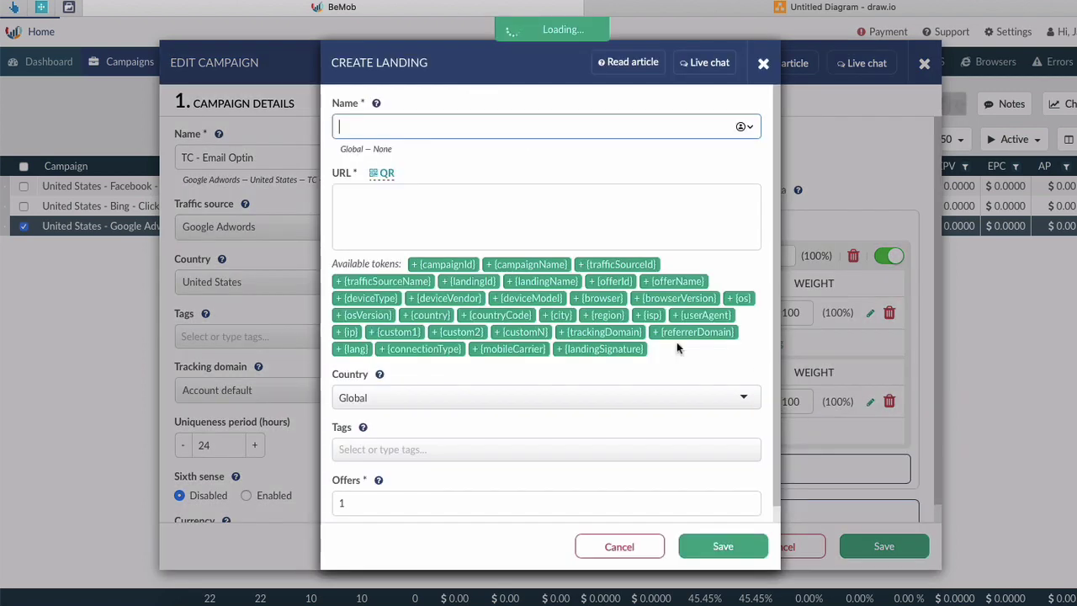
{"action": "left_click", "coordinate": [620, 549]}
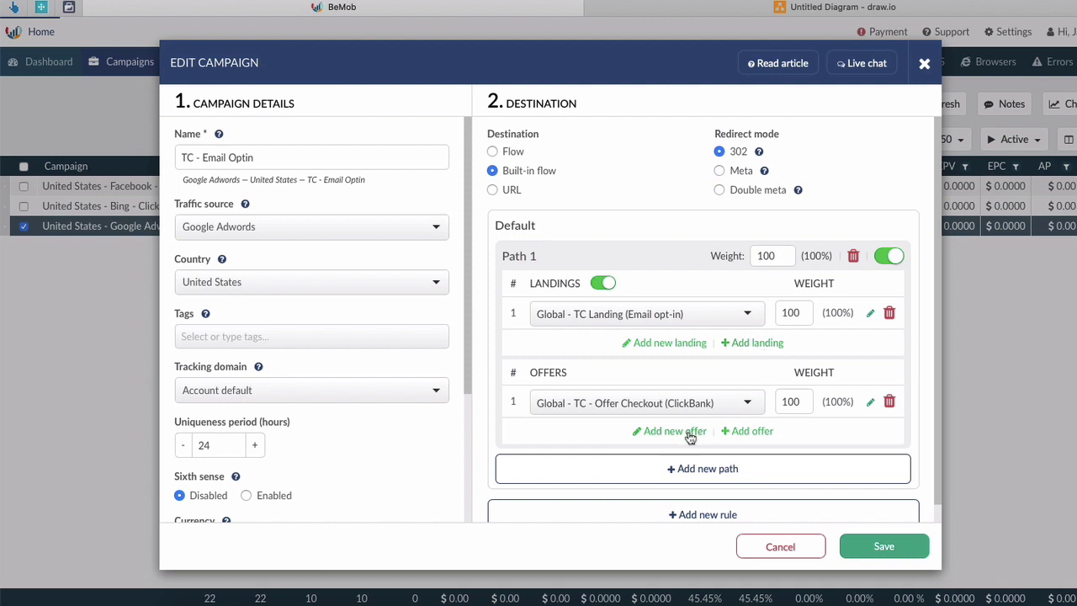
Step: Add a second offer row to Path 1 and remove it, and open the offer creation form and cancel it
{"action": "left_click", "coordinate": [751, 432]}
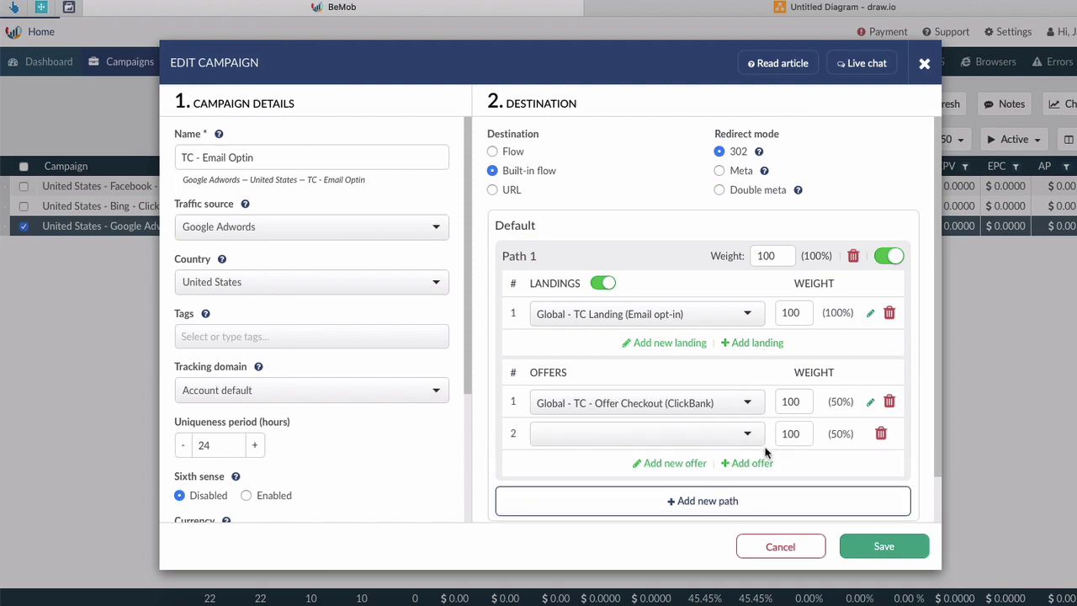
{"action": "left_click", "coordinate": [887, 434]}
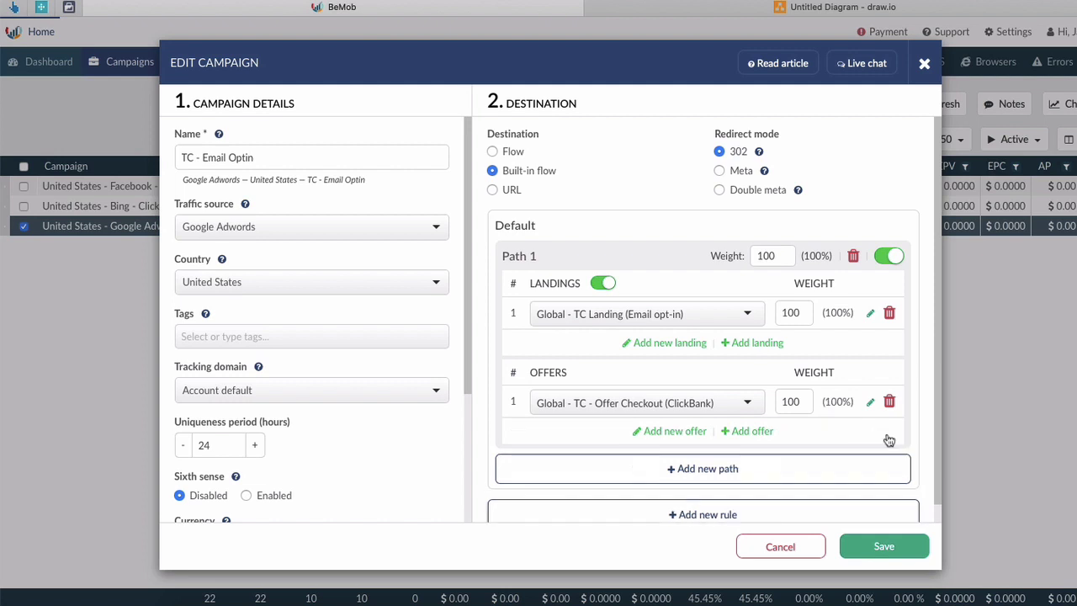
{"action": "left_click", "coordinate": [683, 432]}
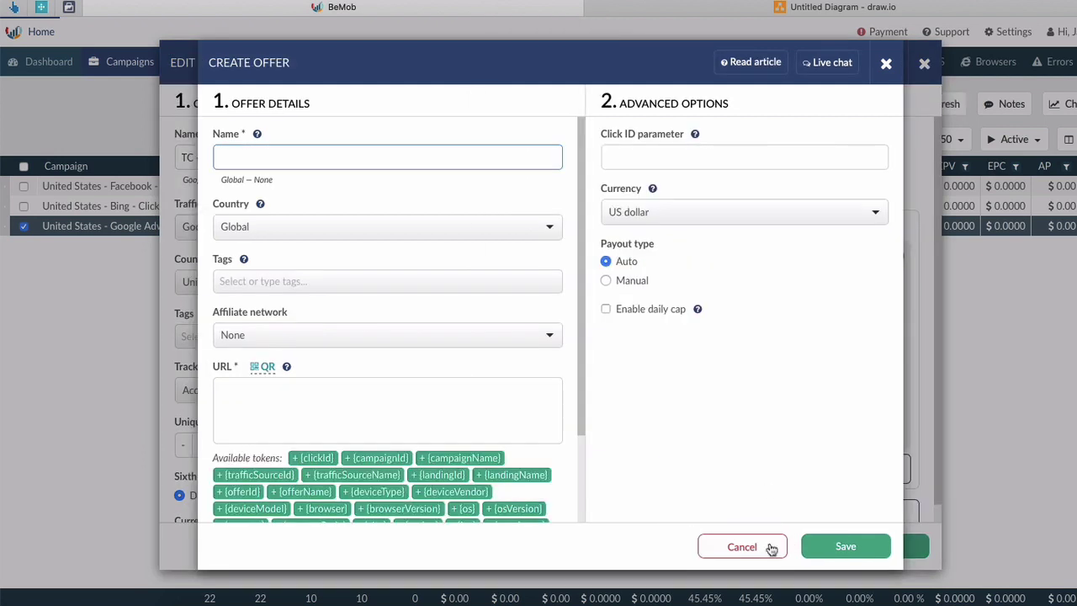
{"action": "left_click", "coordinate": [748, 549]}
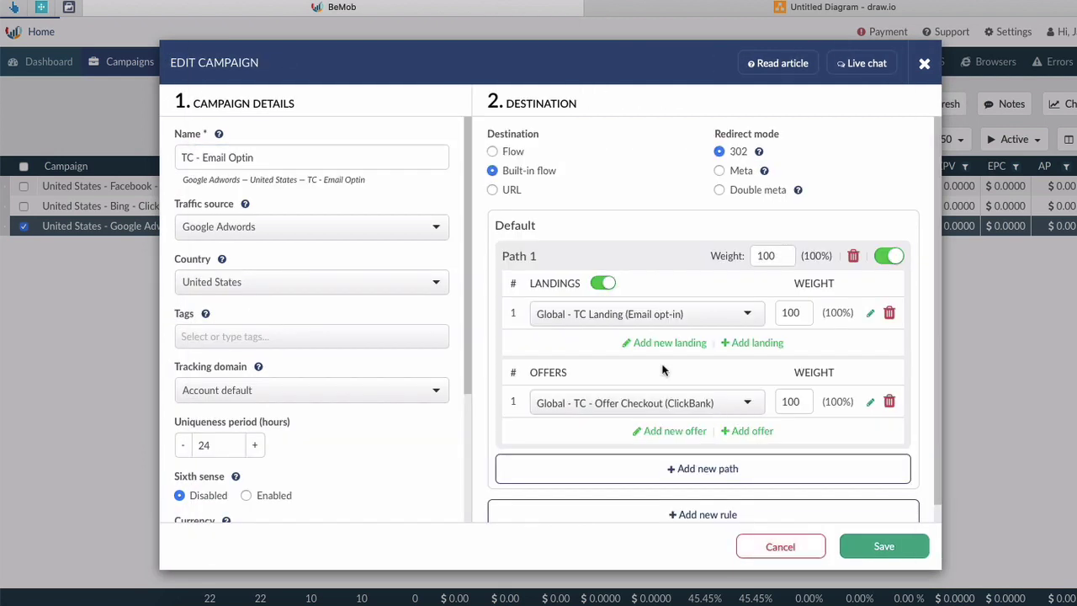
Step: Add a second path to the campaign's default destination, inspect its landing and offer sections, and delete Path 2
{"action": "scroll", "coordinate": [662, 370], "scroll_direction": "down", "scroll_amount": 1}
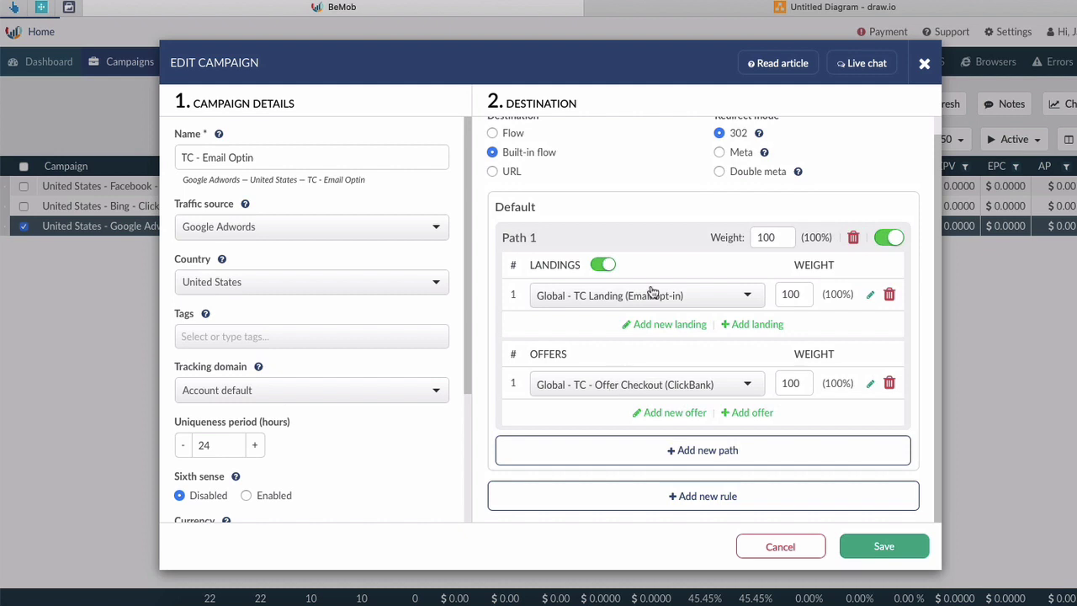
{"action": "scroll", "coordinate": [653, 262], "scroll_direction": "up", "scroll_amount": 1}
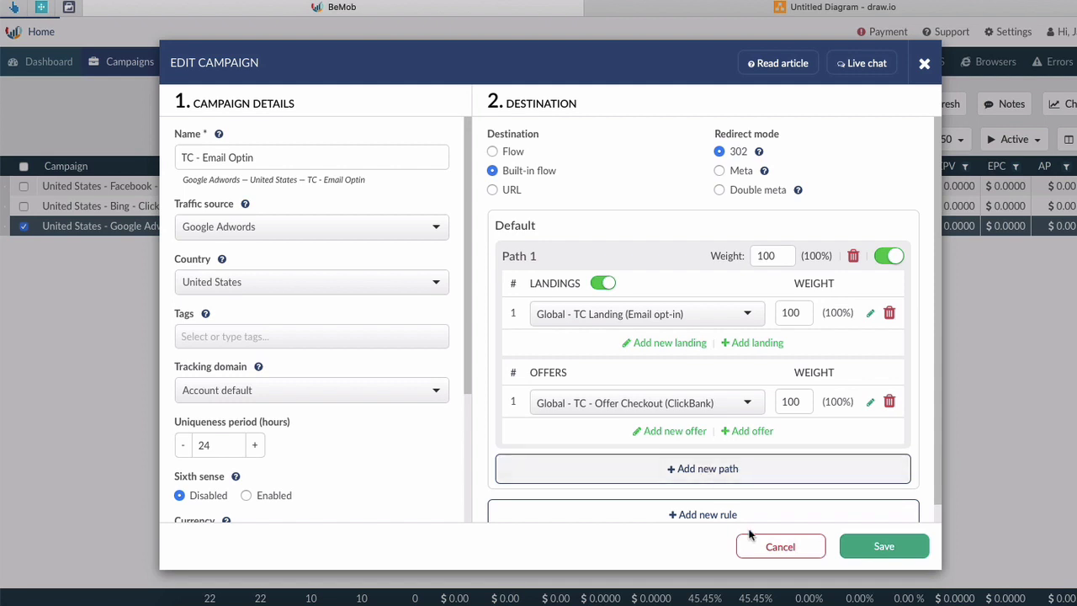
{"action": "scroll", "coordinate": [720, 404], "scroll_direction": "down", "scroll_amount": 1}
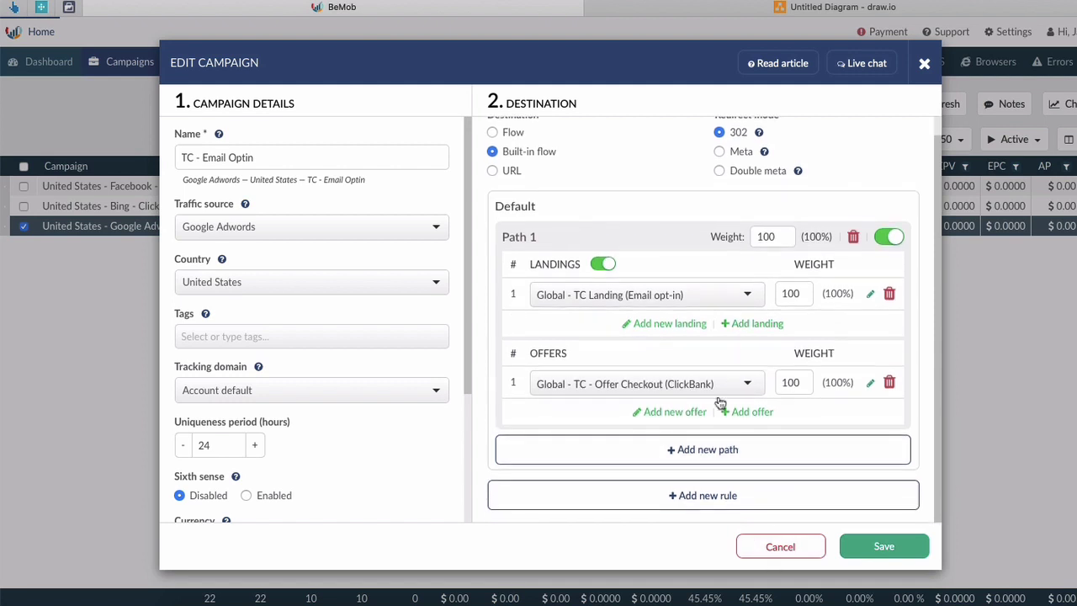
{"action": "left_click", "coordinate": [709, 462]}
{"action": "scroll", "coordinate": [653, 463], "scroll_direction": "down", "scroll_amount": 5}
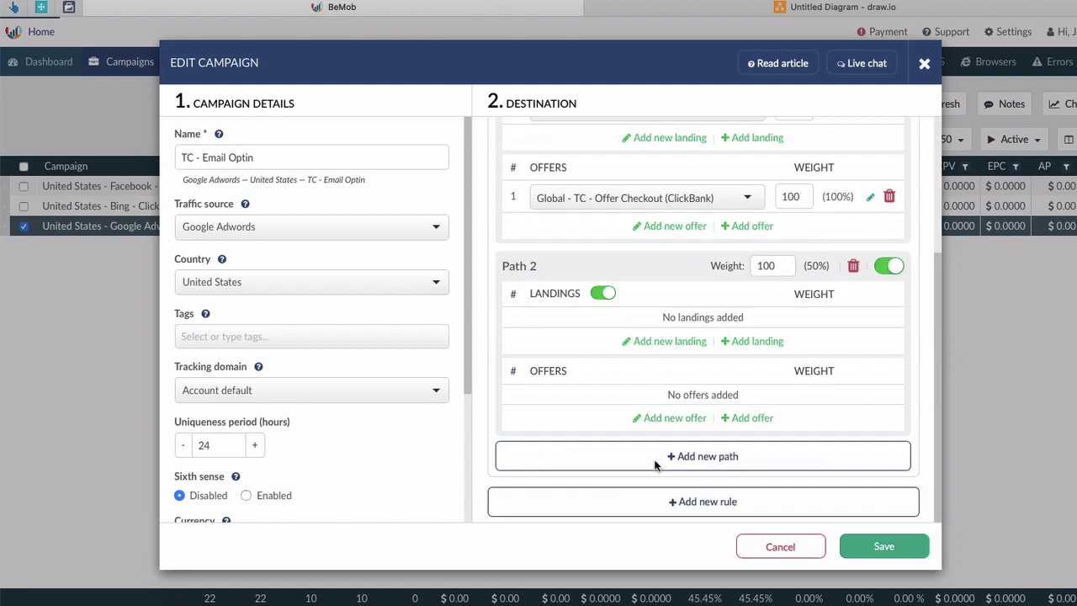
{"action": "scroll", "coordinate": [656, 465], "scroll_direction": "up", "scroll_amount": 4}
{"action": "scroll", "coordinate": [656, 465], "scroll_direction": "up", "scroll_amount": 2}
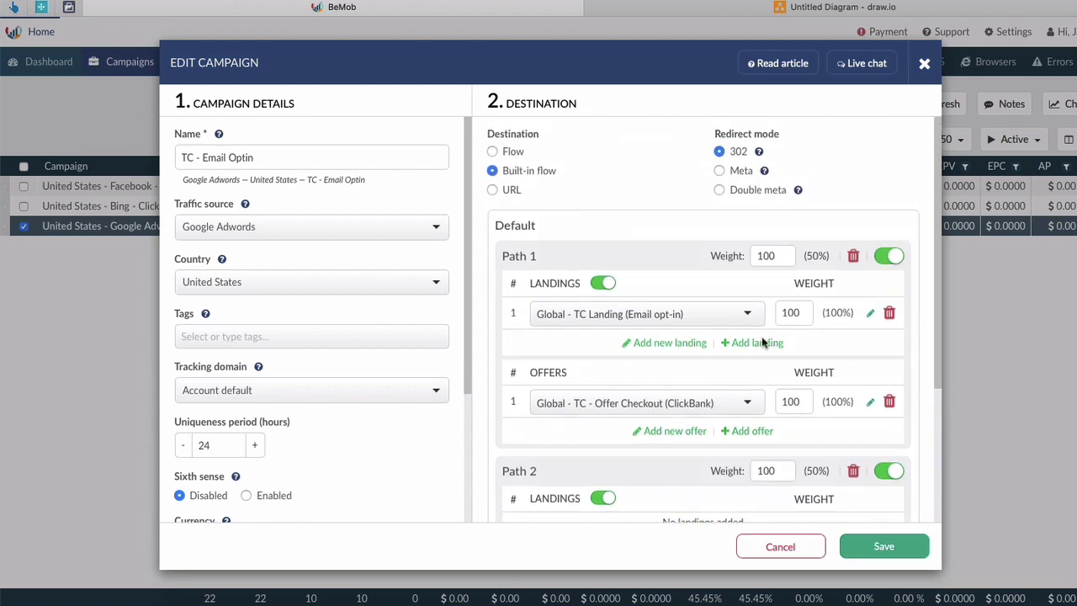
{"action": "left_click", "coordinate": [851, 472]}
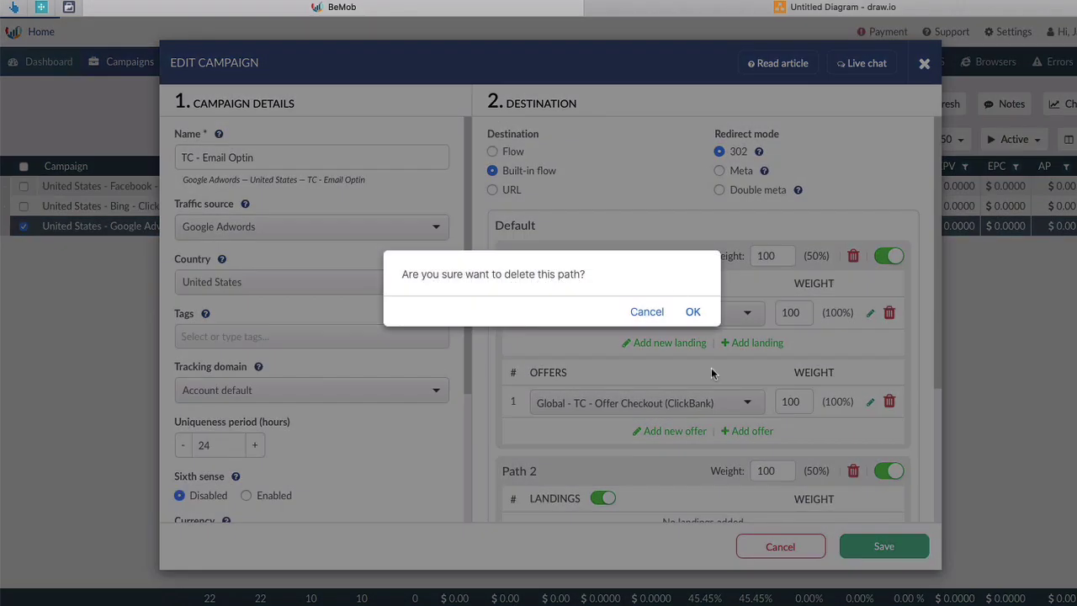
{"action": "left_click", "coordinate": [692, 312]}
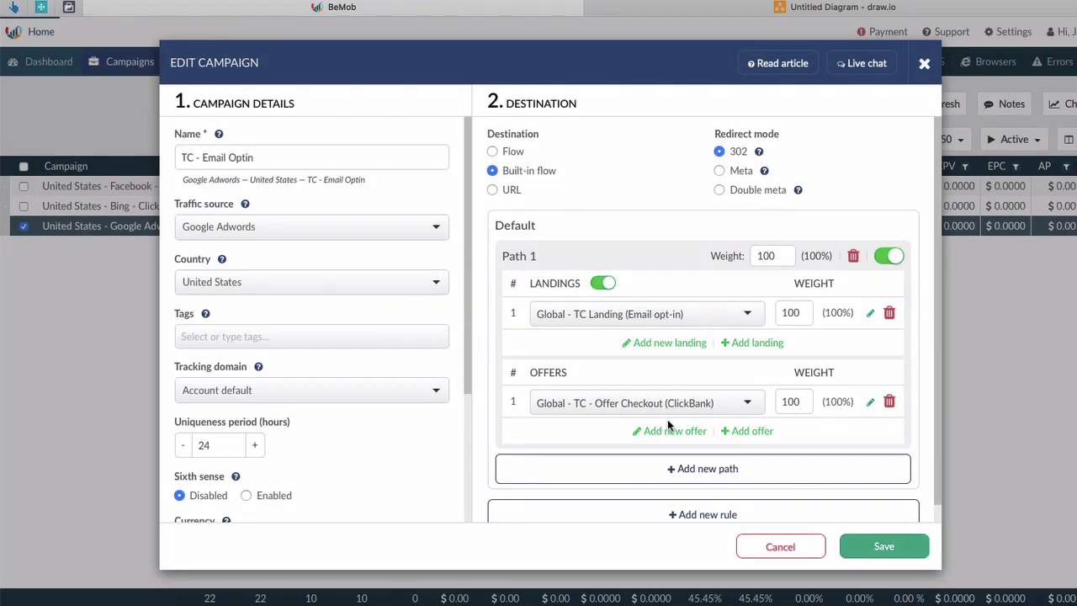
Step: Start a new rule with a Country condition equal to Afghanistan, and cancel the rule
{"action": "scroll", "coordinate": [667, 419], "scroll_direction": "down", "scroll_amount": 1}
{"action": "left_click", "coordinate": [711, 505]}
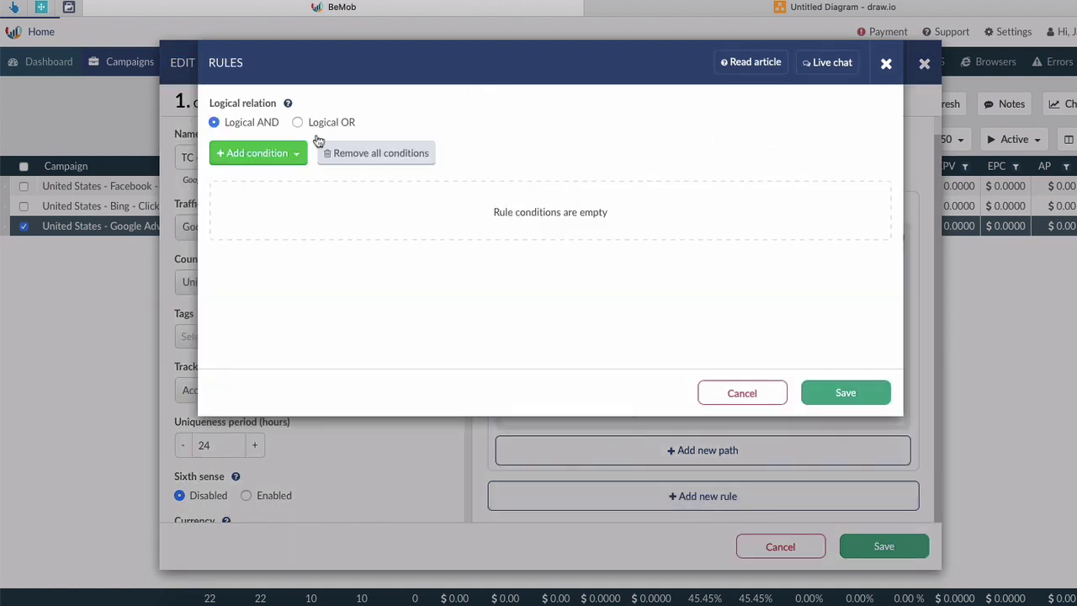
{"action": "left_click", "coordinate": [274, 159]}
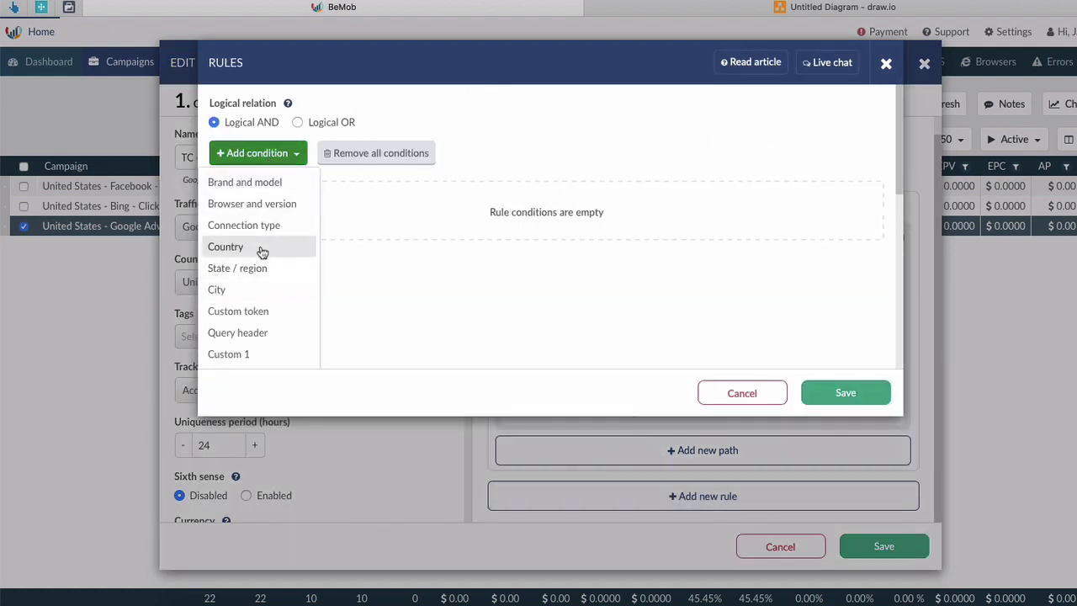
{"action": "left_click", "coordinate": [261, 252]}
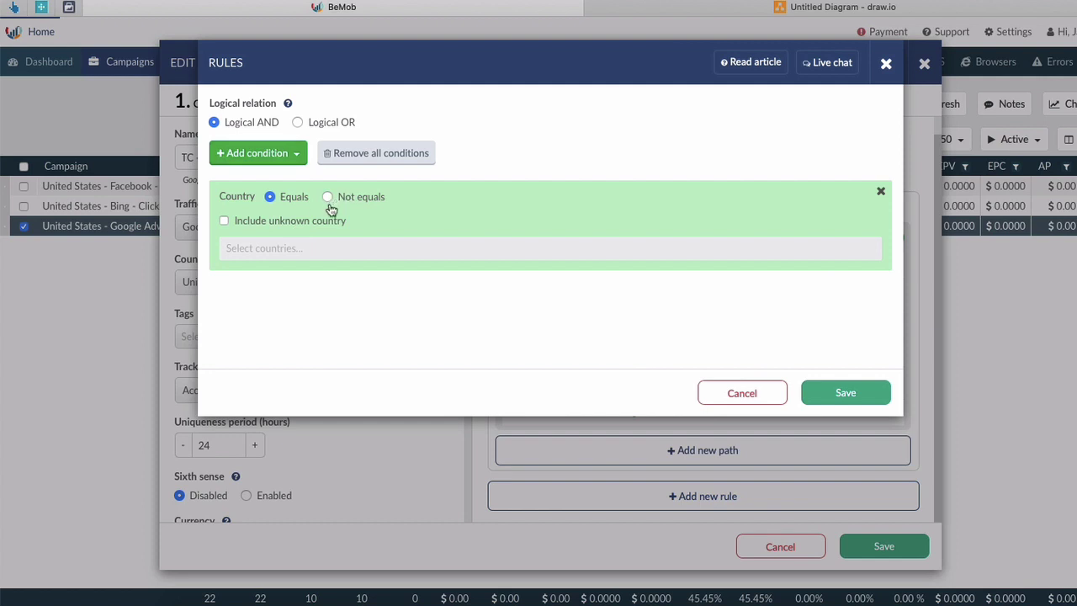
{"action": "left_click", "coordinate": [296, 248]}
{"action": "left_click", "coordinate": [291, 286]}
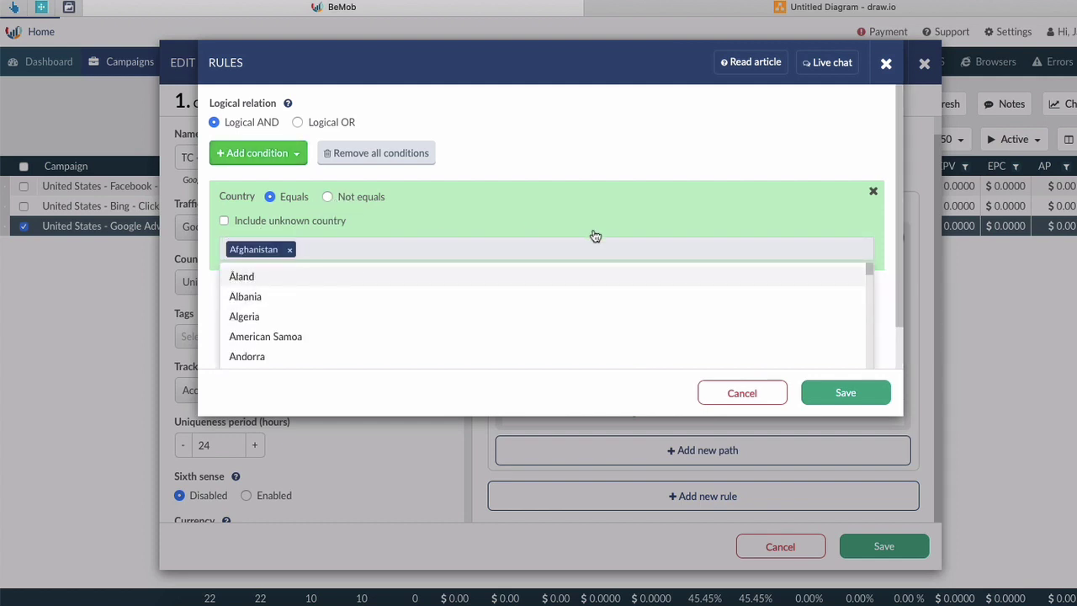
{"action": "left_click", "coordinate": [643, 184]}
{"action": "left_click", "coordinate": [713, 390]}
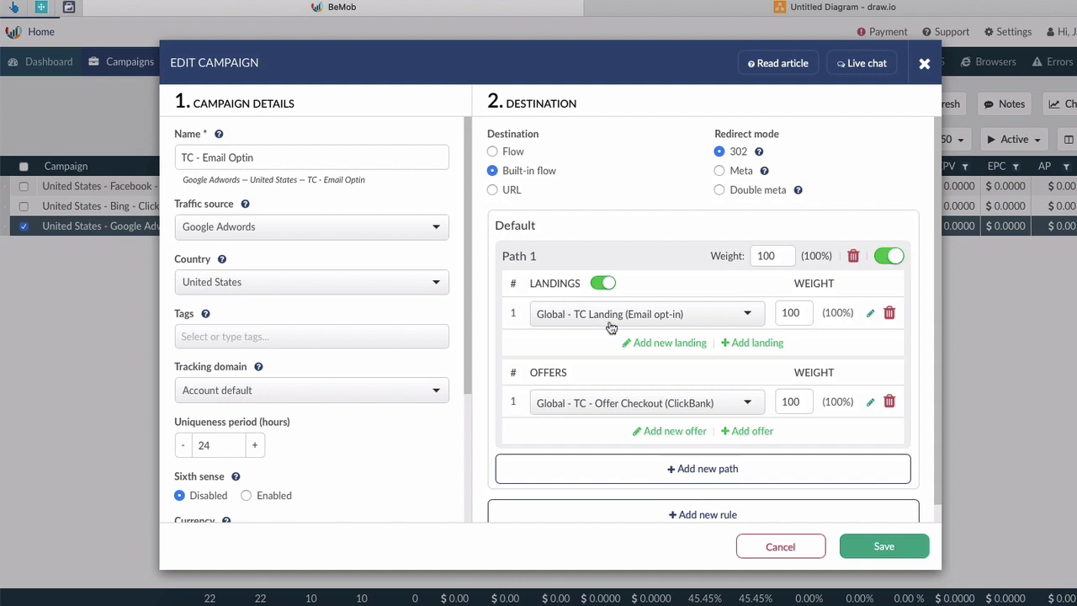
Step: Start a new rule with a State / region condition equal to New York, include unknown state / region, and cancel the rule
{"action": "scroll", "coordinate": [665, 438], "scroll_direction": "down", "scroll_amount": 1}
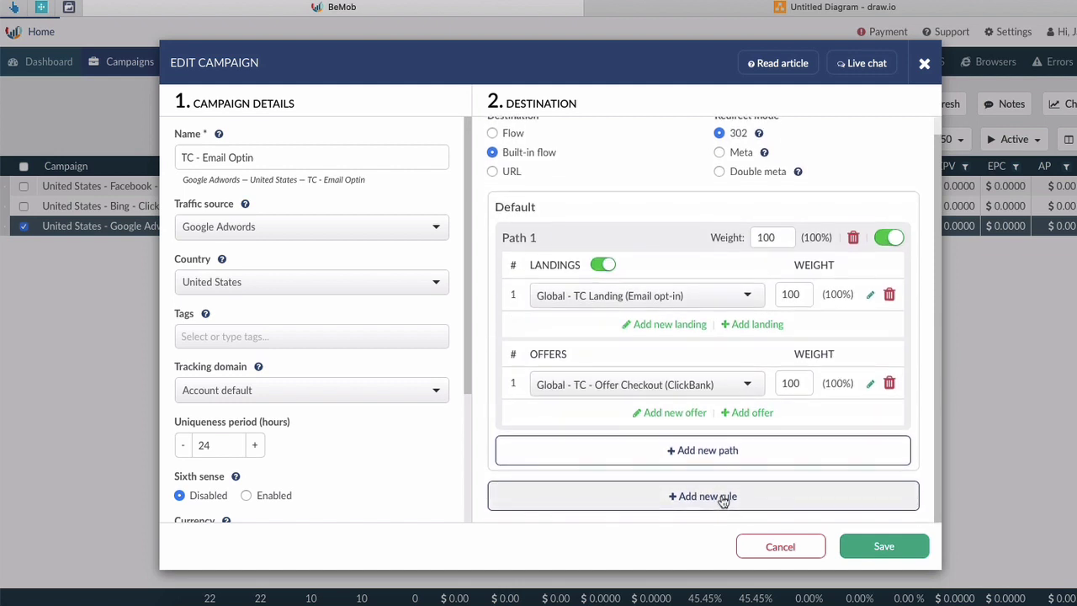
{"action": "left_click", "coordinate": [712, 496]}
{"action": "left_click", "coordinate": [274, 160]}
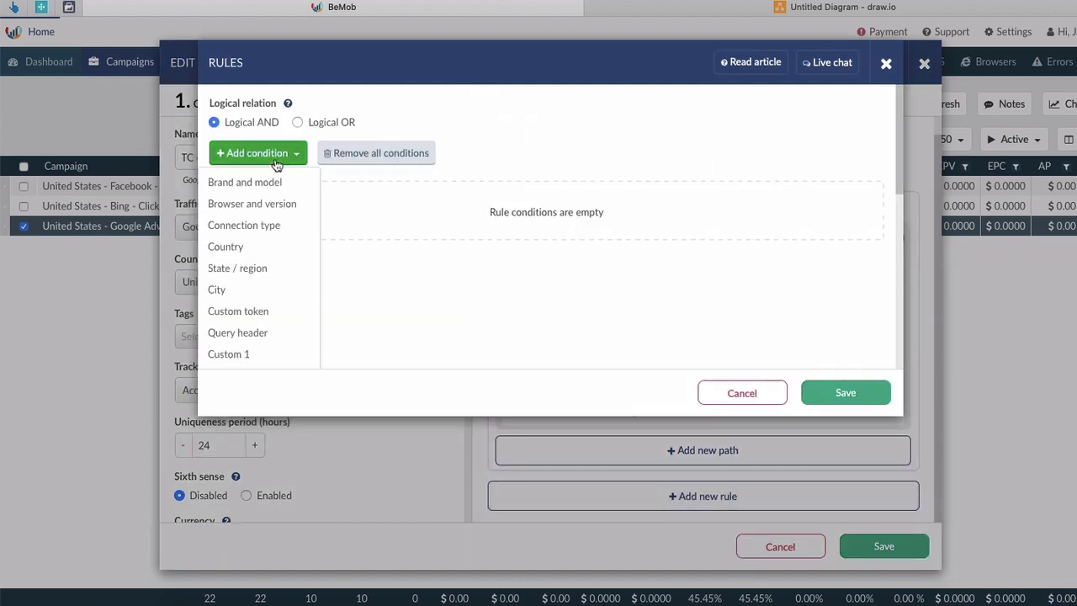
{"action": "left_click", "coordinate": [267, 277]}
{"action": "left_click", "coordinate": [312, 248]}
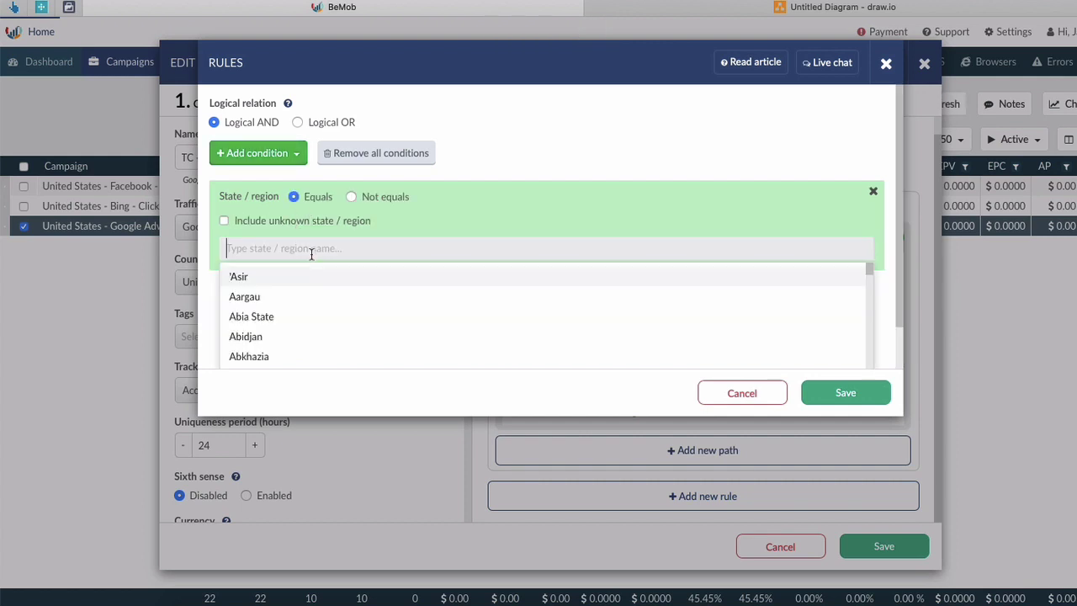
{"action": "scroll", "coordinate": [306, 306], "scroll_direction": "down", "scroll_amount": 2}
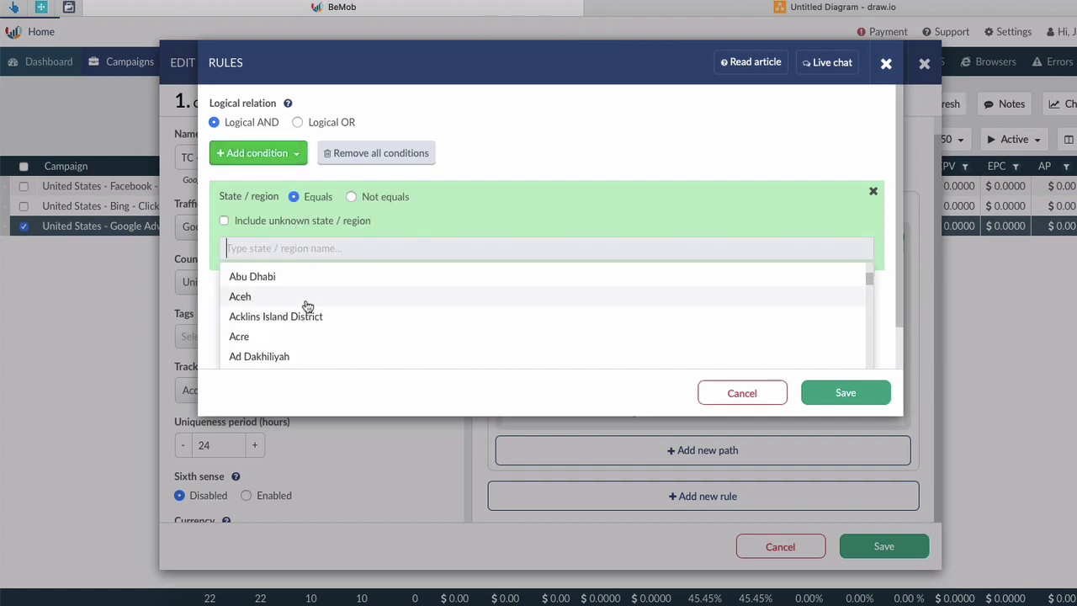
{"action": "scroll", "coordinate": [308, 307], "scroll_direction": "up", "scroll_amount": 2}
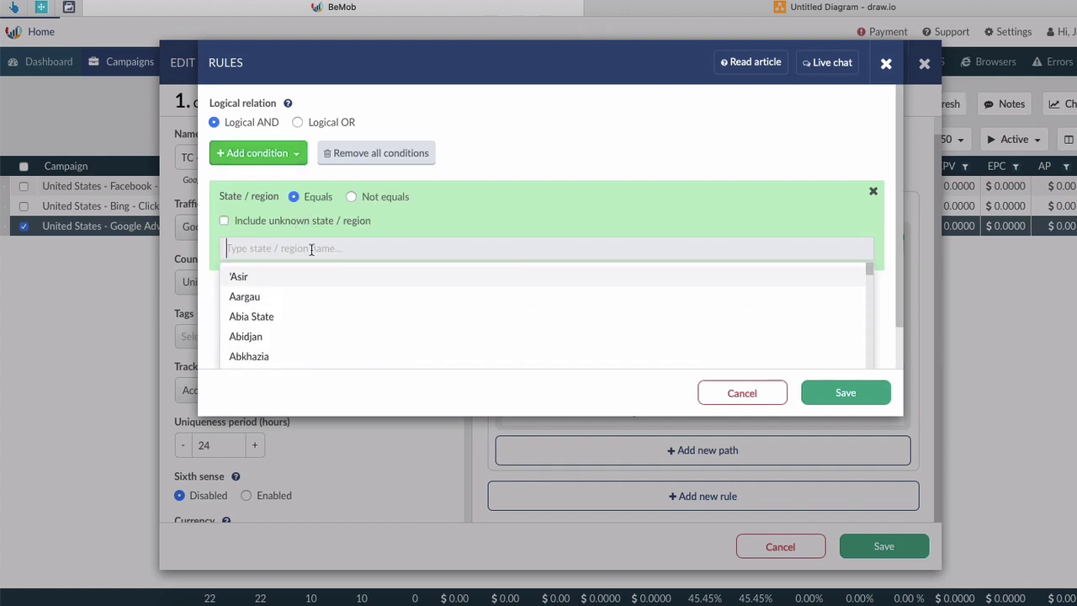
{"action": "type", "text": "new york"}
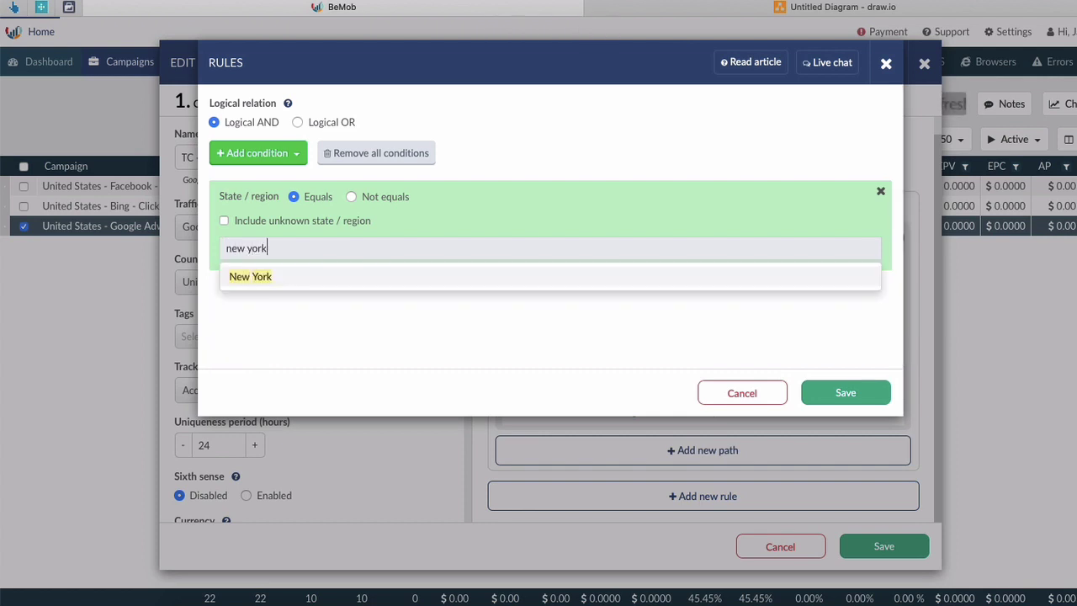
{"action": "left_click", "coordinate": [299, 276]}
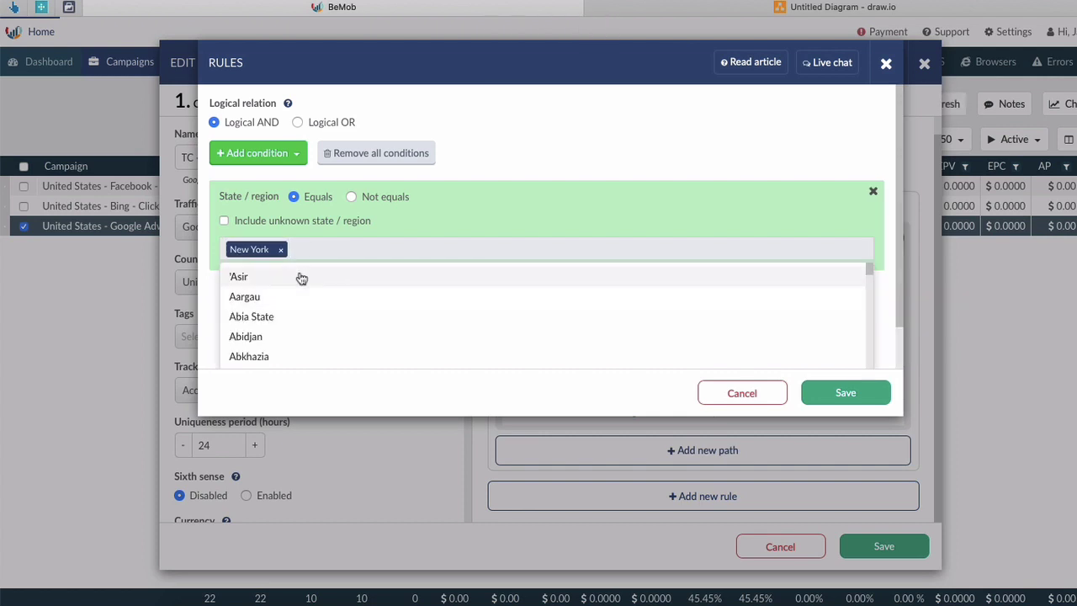
{"action": "left_click", "coordinate": [436, 229]}
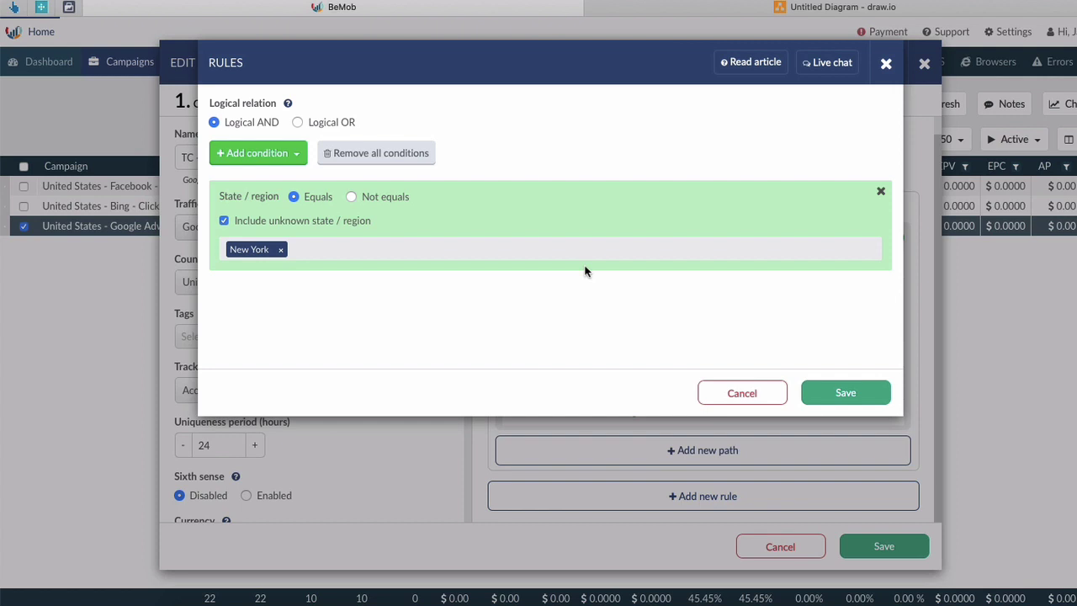
{"action": "left_click", "coordinate": [742, 396]}
Step: Leave the campaign editor and discard the unsaved changes
{"action": "scroll", "coordinate": [599, 372], "scroll_direction": "up", "scroll_amount": 1}
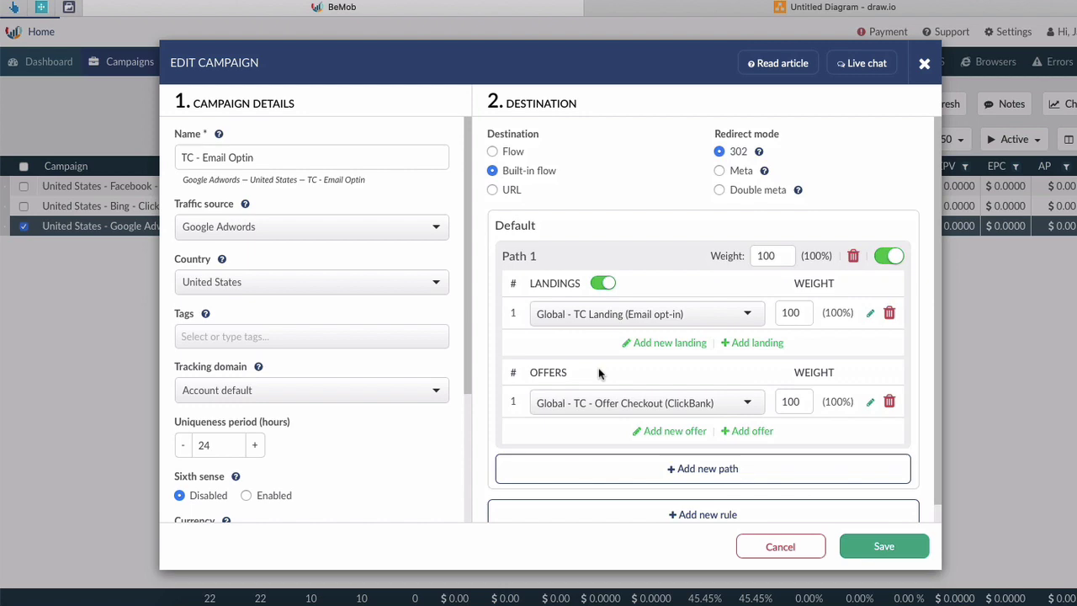
{"action": "left_click", "coordinate": [780, 554]}
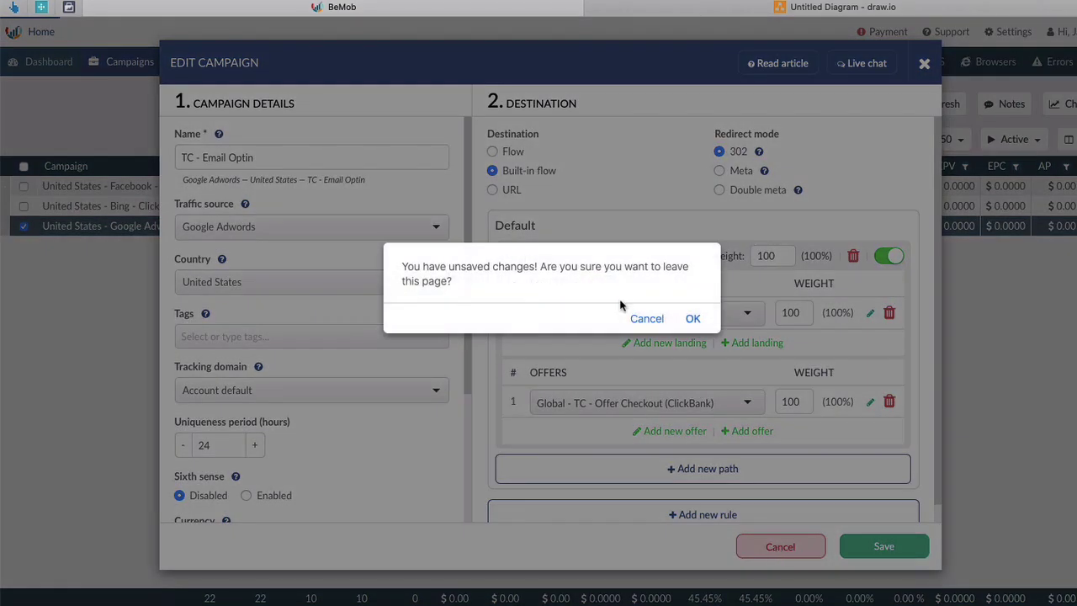
{"action": "left_click", "coordinate": [692, 318]}
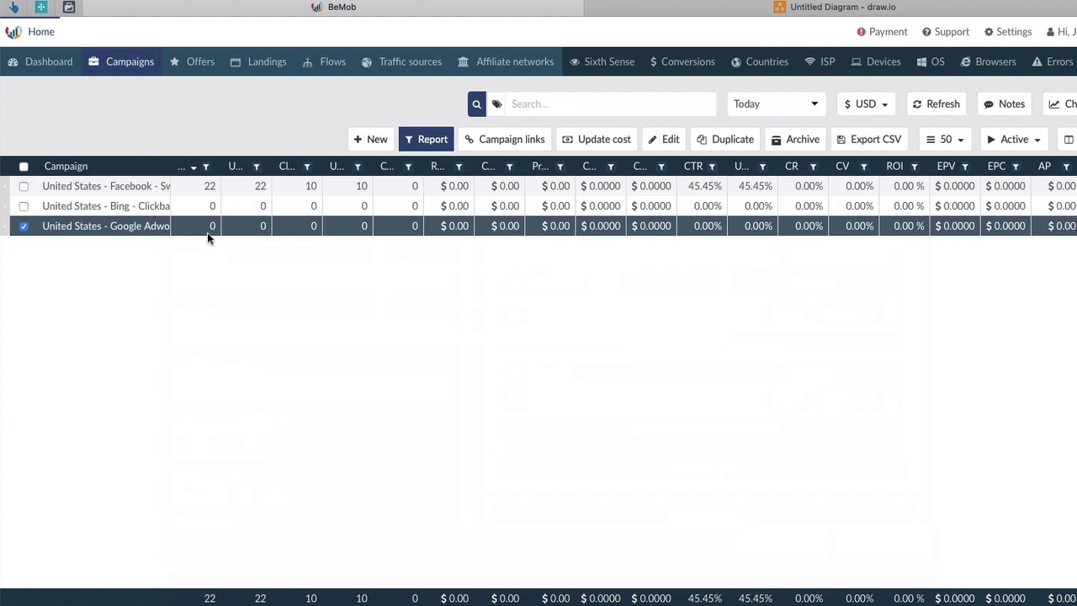
Step: Open the Google Adwords campaign's links, copy the Campaign URL, and inspect the URL through to its trailing parameters
{"action": "right_click", "coordinate": [207, 232]}
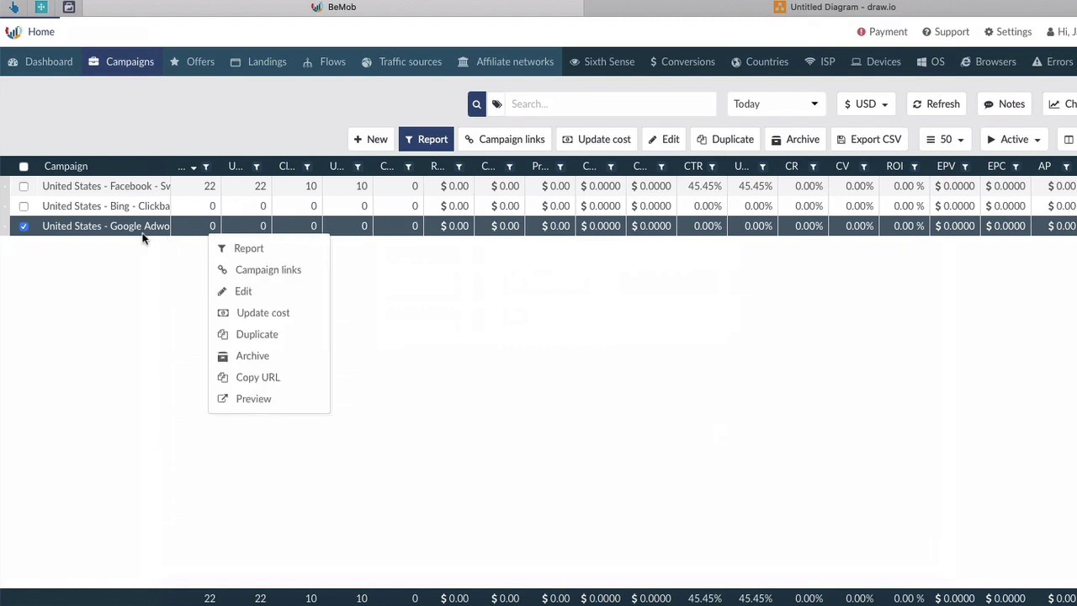
{"action": "left_click", "coordinate": [260, 274]}
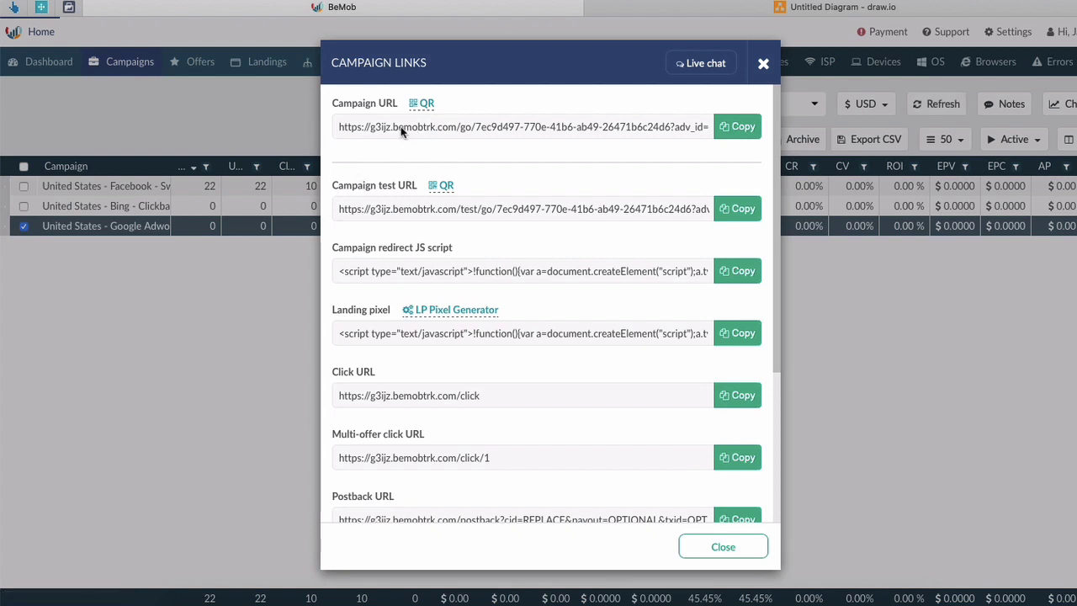
{"action": "left_click", "coordinate": [746, 127]}
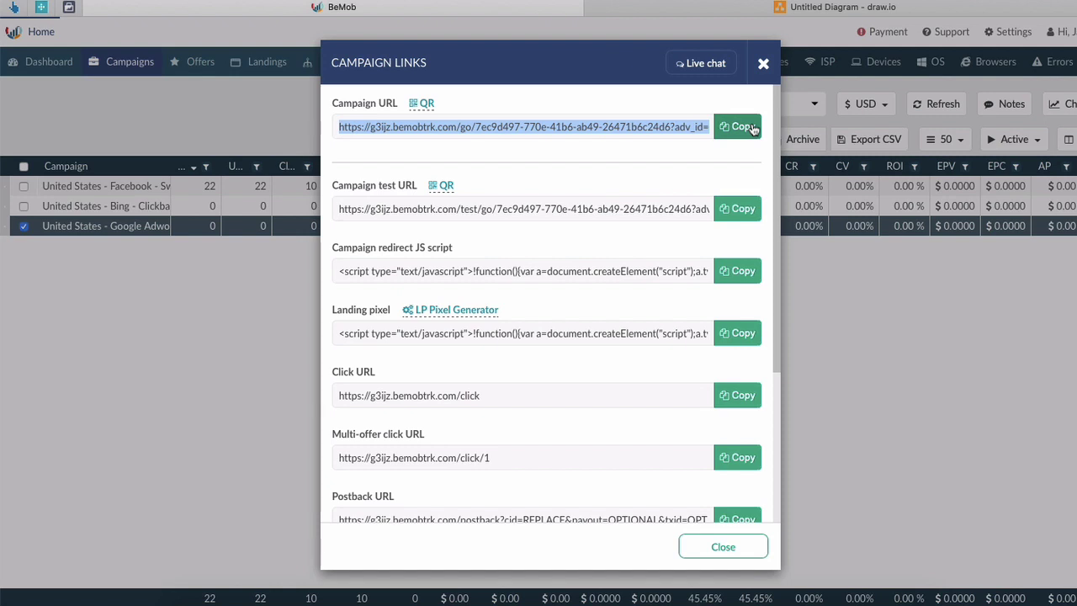
{"action": "left_click", "coordinate": [603, 132]}
{"action": "key", "text": "End"}
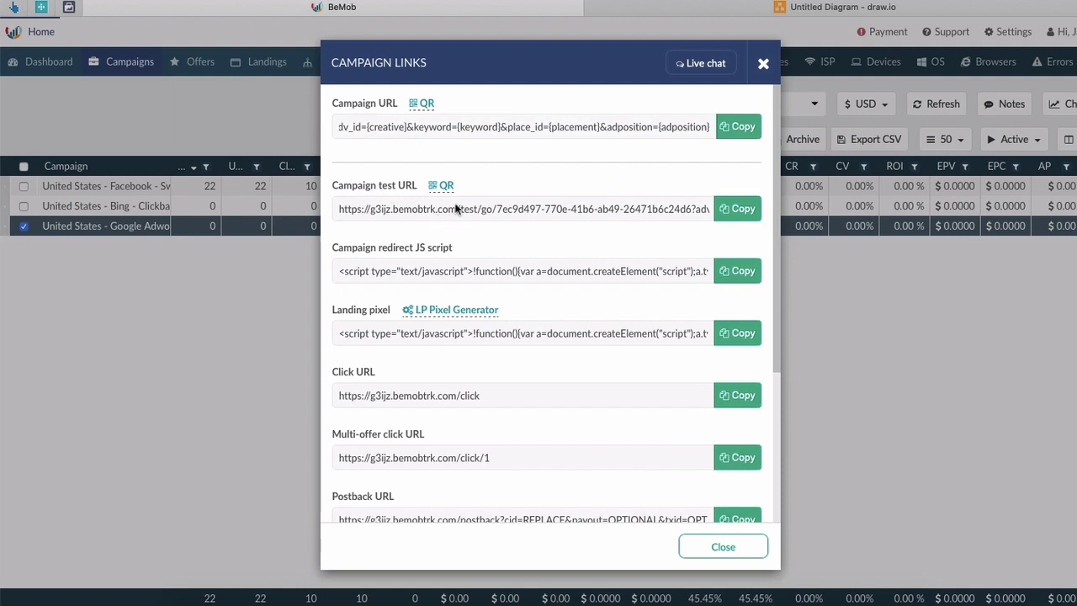
{"action": "left_click_drag", "start_coordinate": [496, 126], "coordinate": [300, 122]}
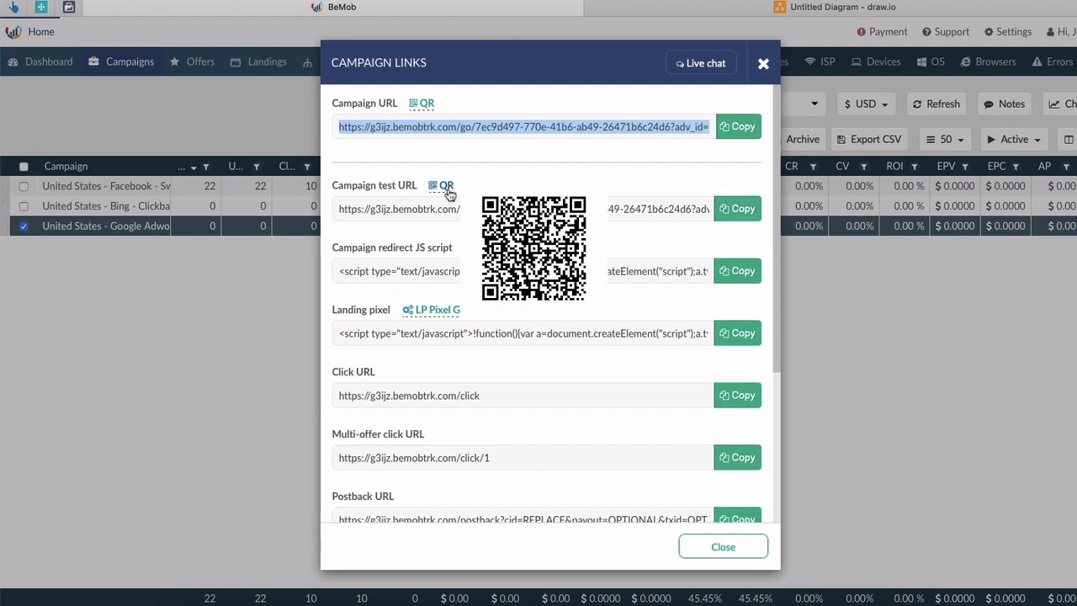
Step: View the Campaign test URL's QR code, look through the remaining campaign links, and close the links window
{"action": "mouse_move", "coordinate": [446, 193]}
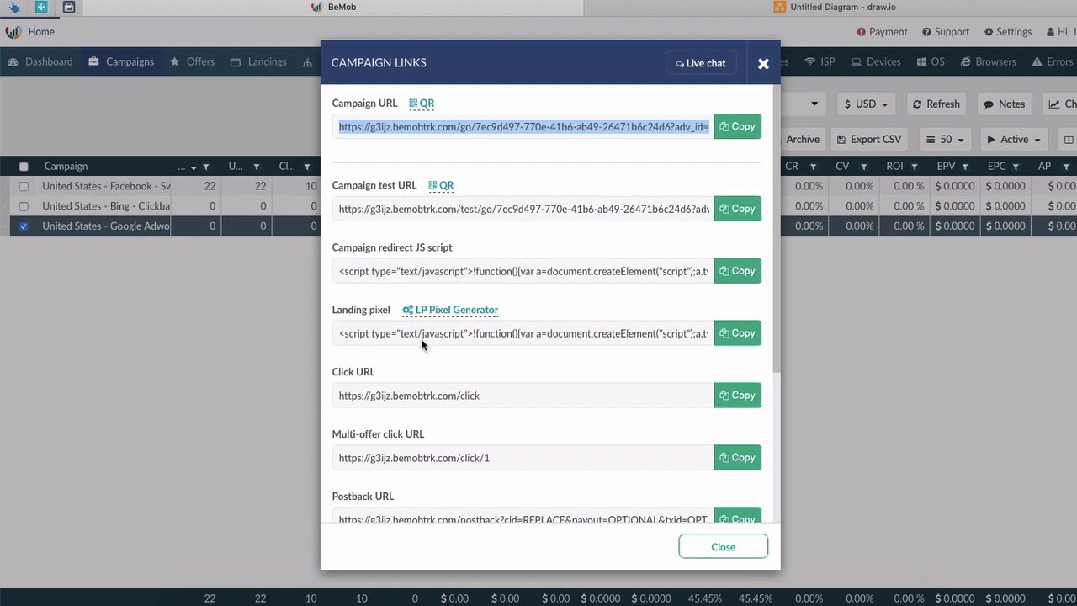
{"action": "scroll", "coordinate": [440, 371], "scroll_direction": "down", "scroll_amount": 3}
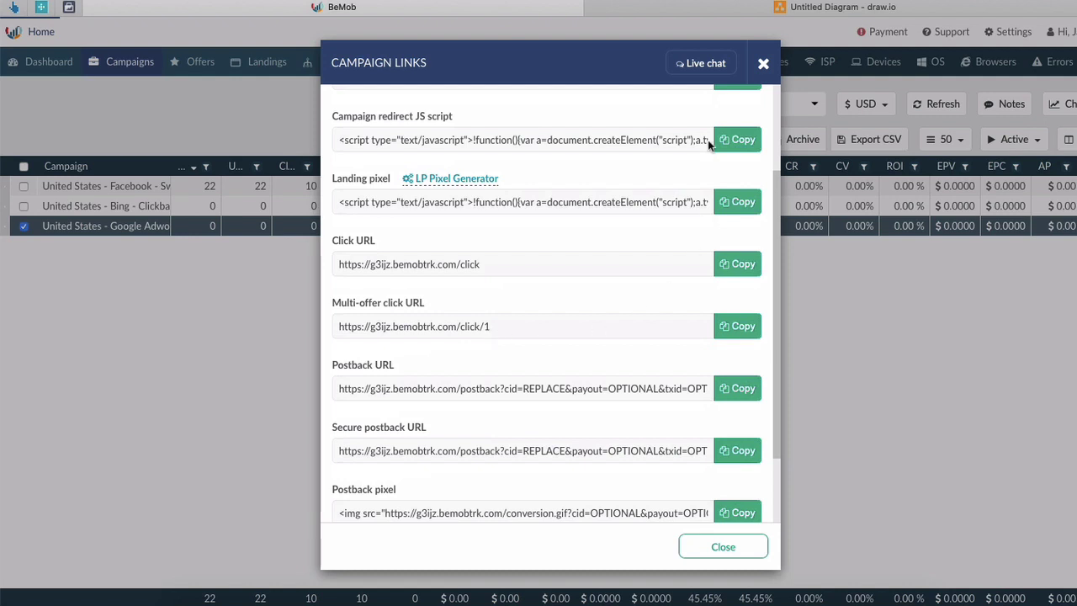
{"action": "left_click", "coordinate": [763, 64]}
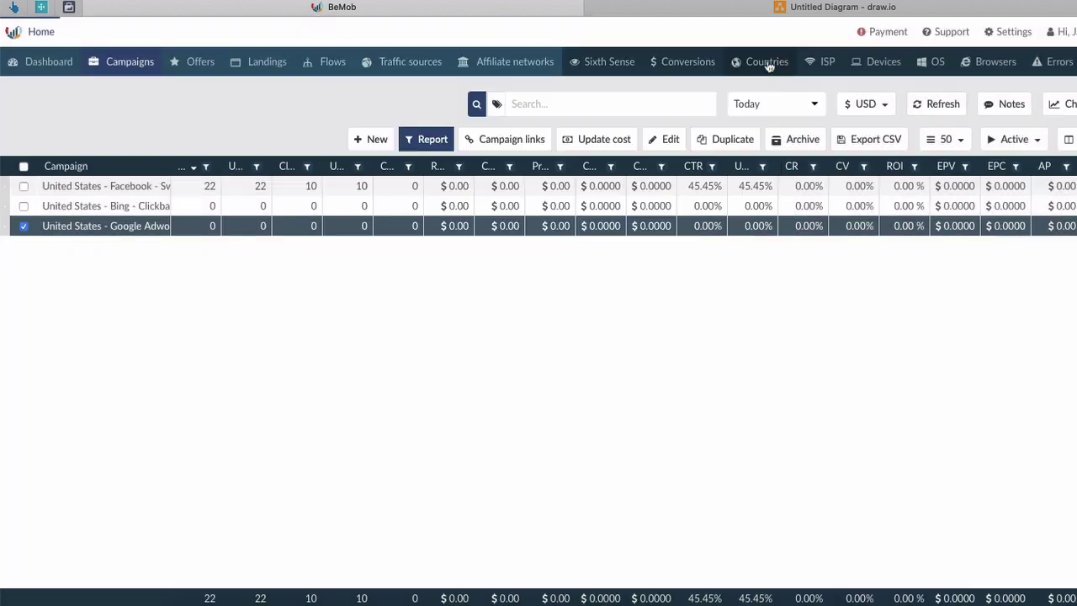
Step: Add Global - TC - Offer Homepage (VSL) as a second offer in Path 1 of the Google Adwords campaign, and discard the changes
{"action": "right_click", "coordinate": [151, 240]}
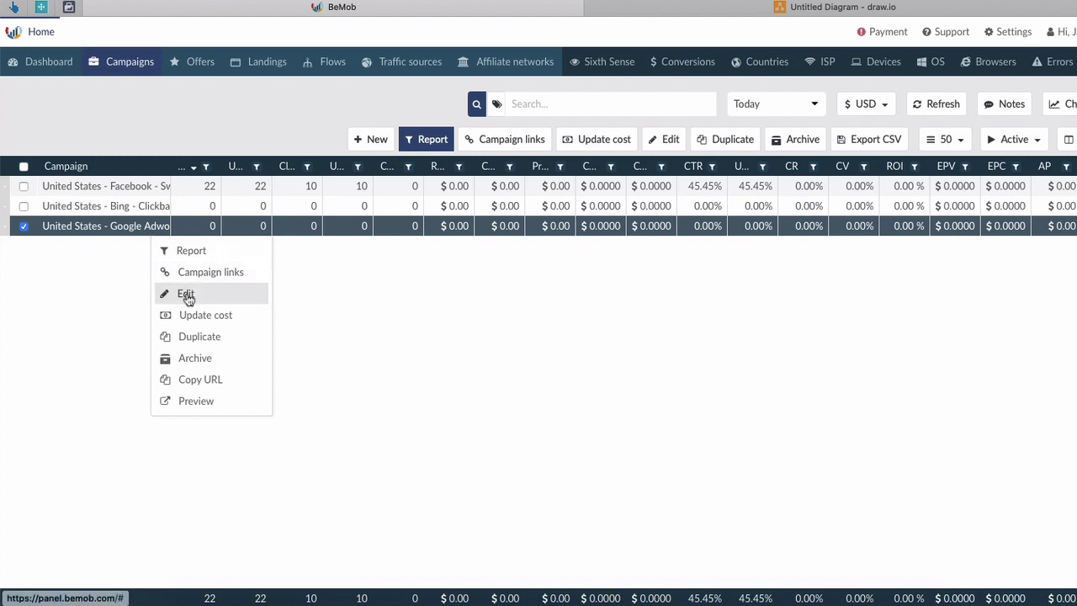
{"action": "left_click", "coordinate": [185, 294]}
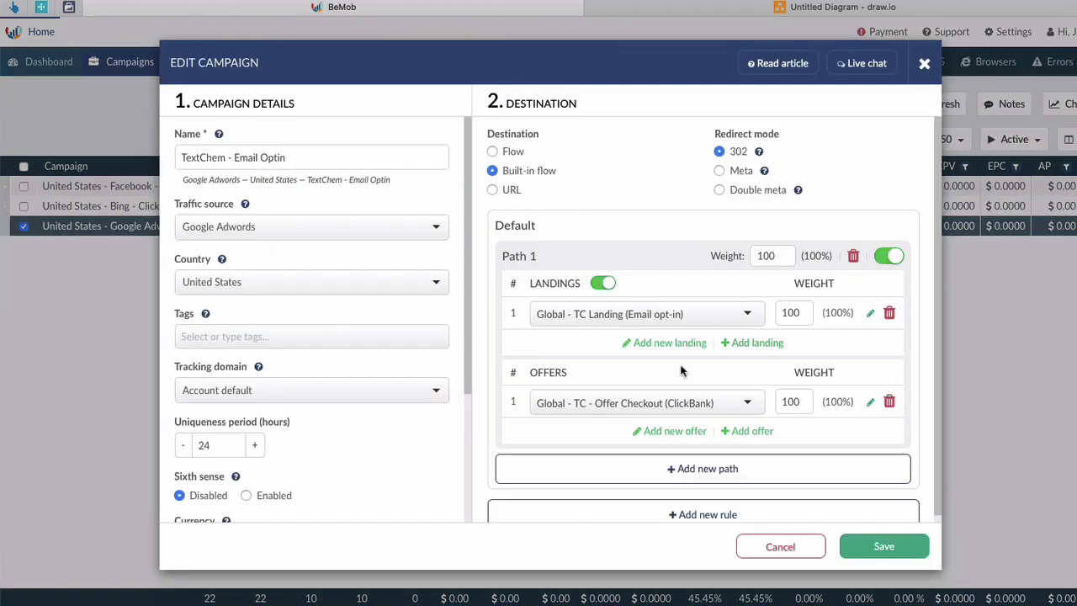
{"action": "left_click", "coordinate": [744, 431]}
{"action": "left_click", "coordinate": [709, 439]}
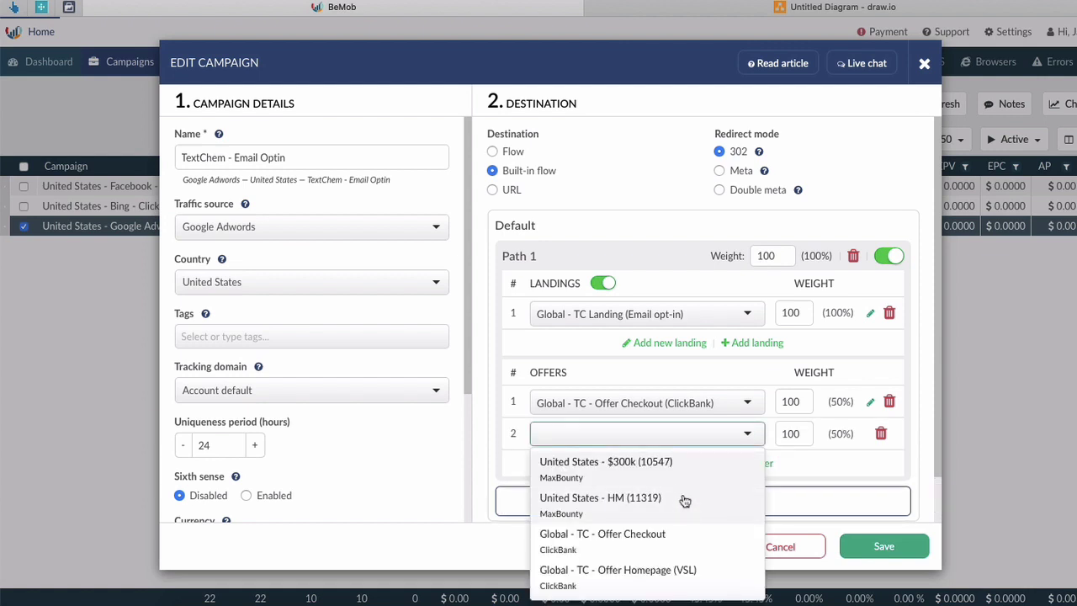
{"action": "left_click", "coordinate": [692, 577]}
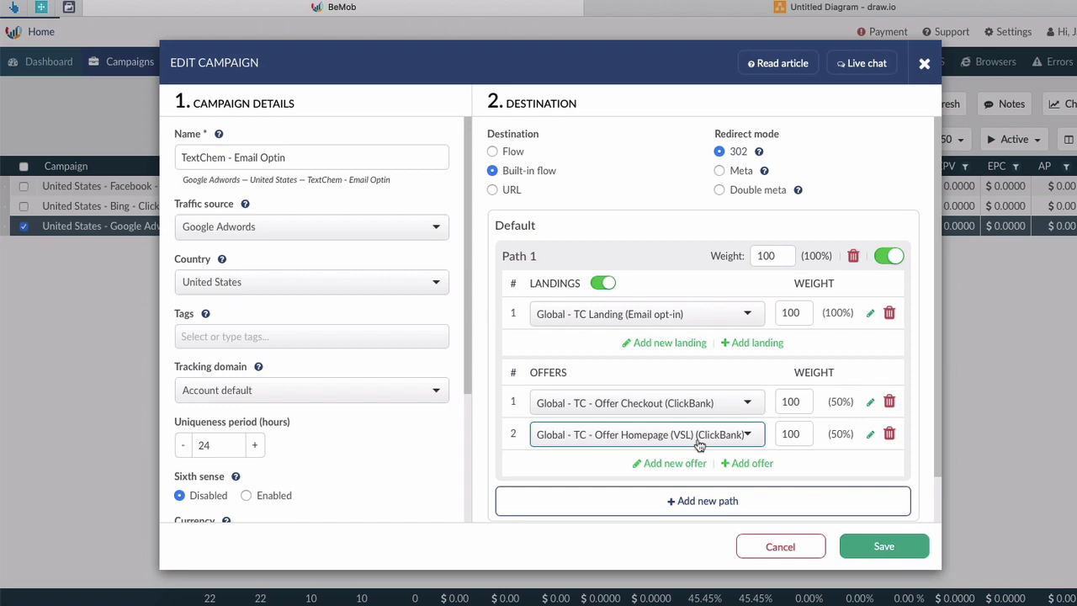
{"action": "left_click", "coordinate": [782, 548]}
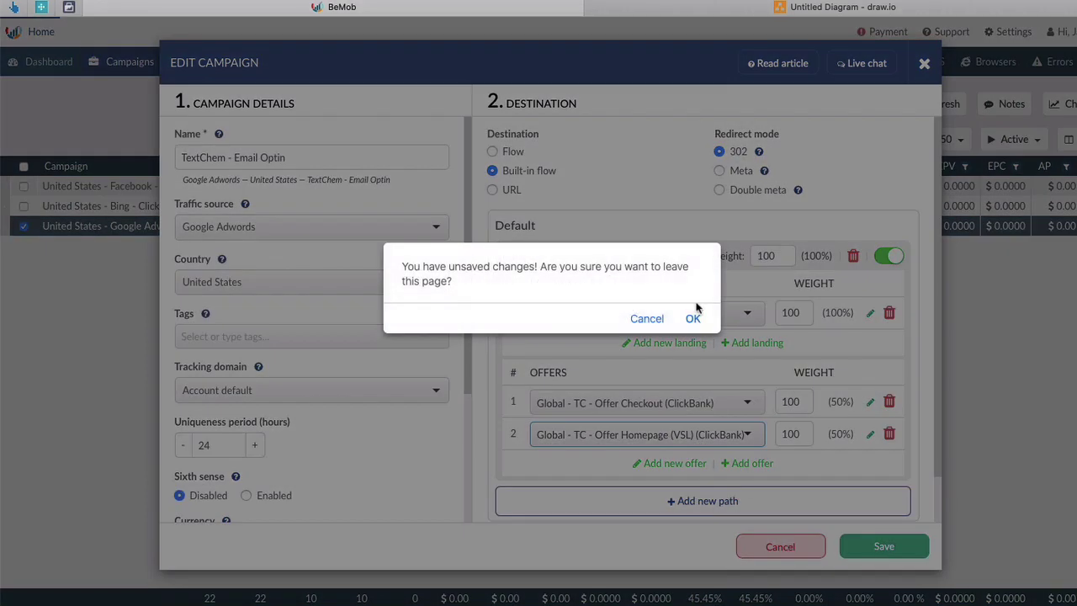
{"action": "left_click", "coordinate": [693, 320]}
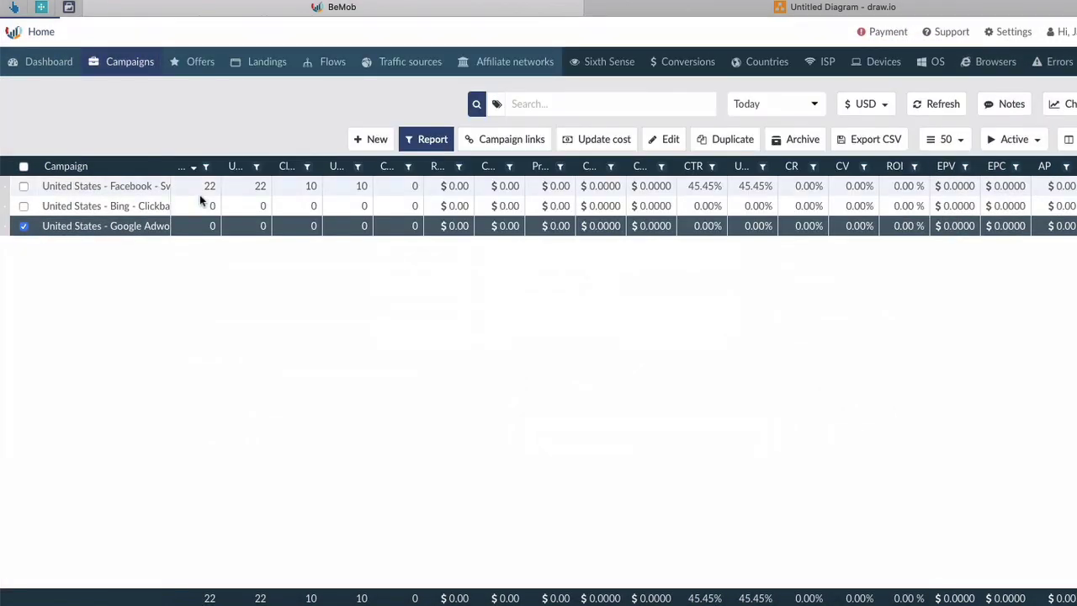
Step: Reopen the Google Adwords campaign's links and examine the landing pixel, click URLs, postback URLs, postback pixel and postback script
{"action": "right_click", "coordinate": [160, 222]}
{"action": "left_click", "coordinate": [193, 257]}
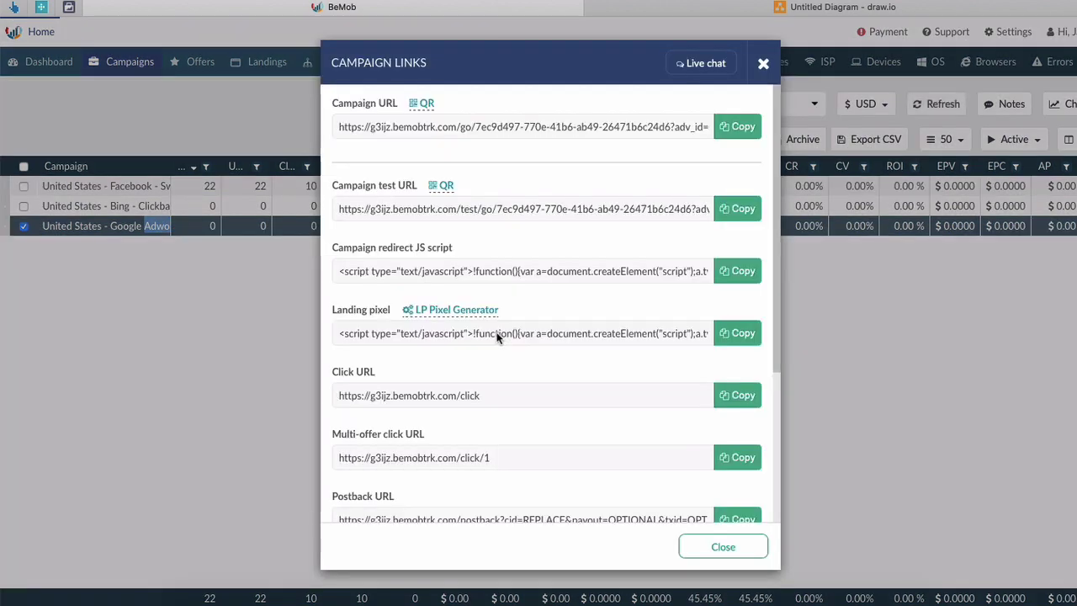
{"action": "scroll", "coordinate": [461, 424], "scroll_direction": "down", "scroll_amount": 3}
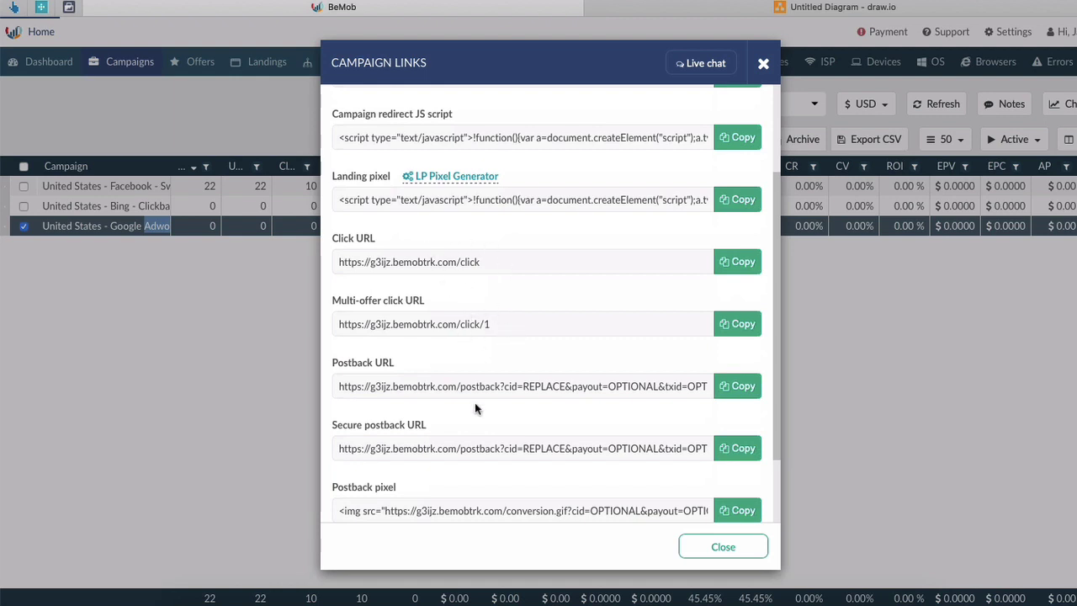
{"action": "scroll", "coordinate": [464, 392], "scroll_direction": "down", "scroll_amount": 2}
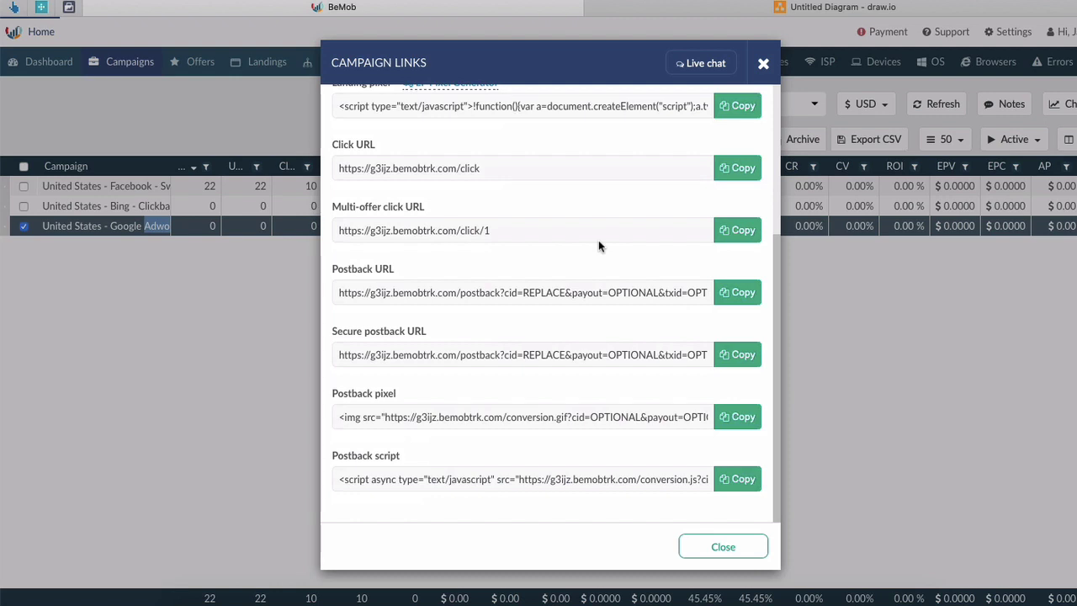
Step: Switch to the draw.io diagram and add a "Click ID" text label beside the arrow from Conversion to Tracker
{"action": "left_click", "coordinate": [810, 10]}
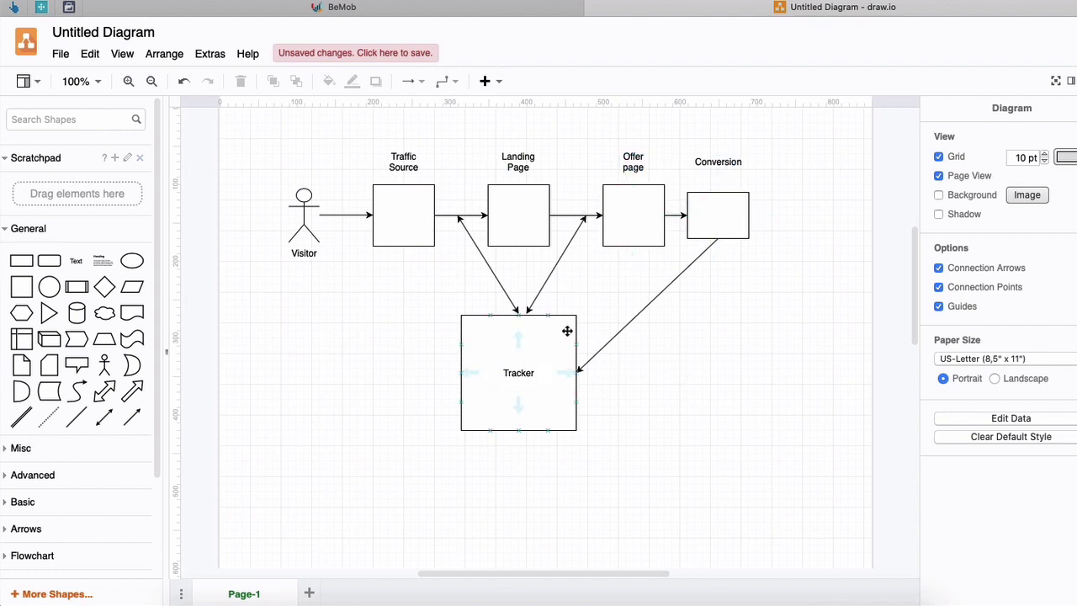
{"action": "left_click", "coordinate": [76, 261]}
{"action": "left_click_drag", "start_coordinate": [306, 454], "coordinate": [657, 316]}
{"action": "double_click", "coordinate": [656, 315]}
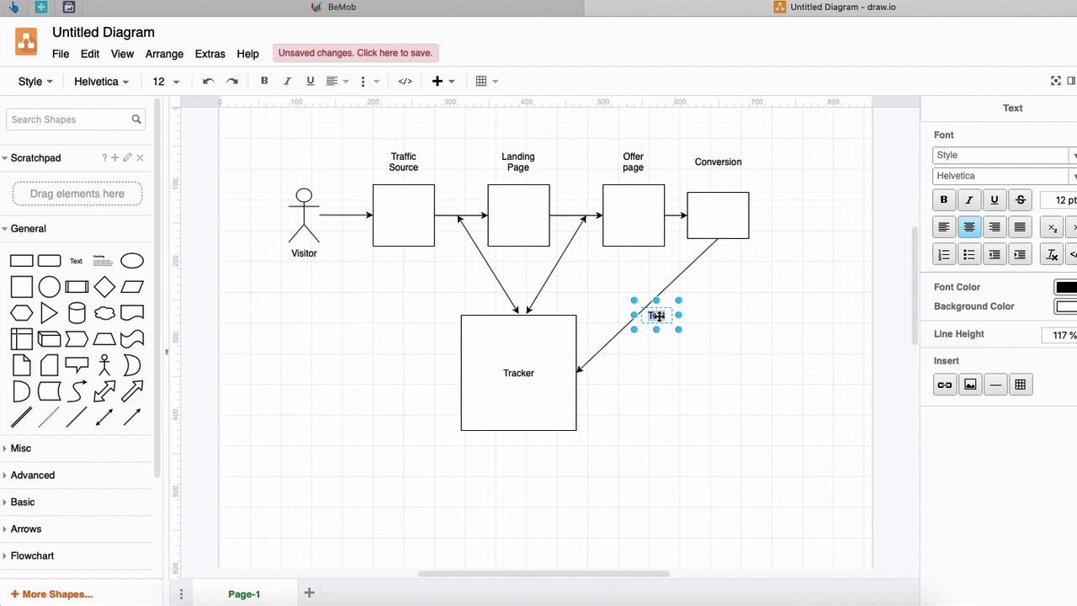
{"action": "type", "text": "Click ID"}
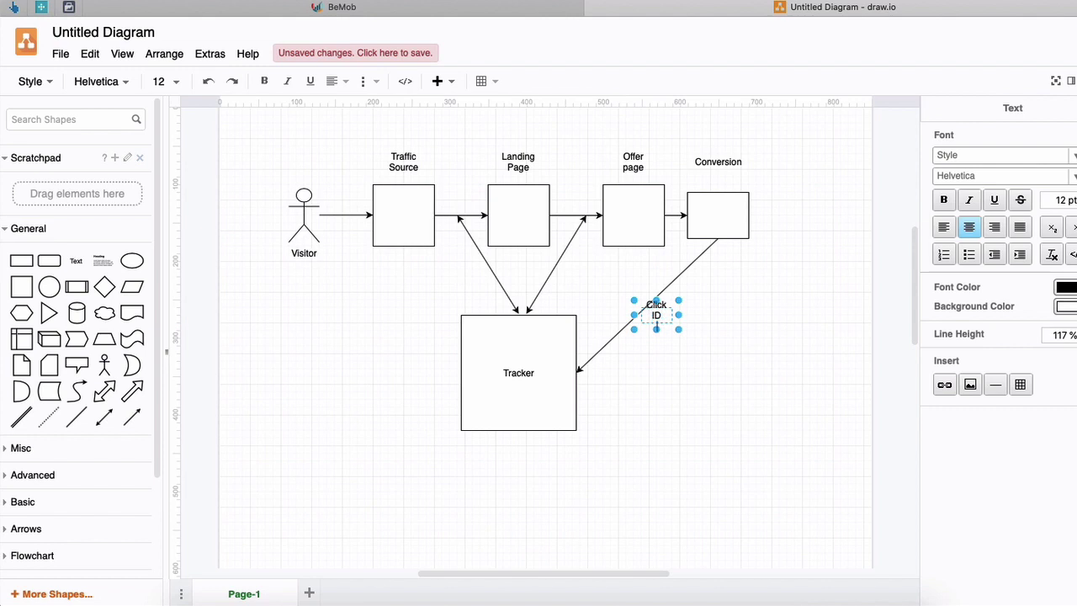
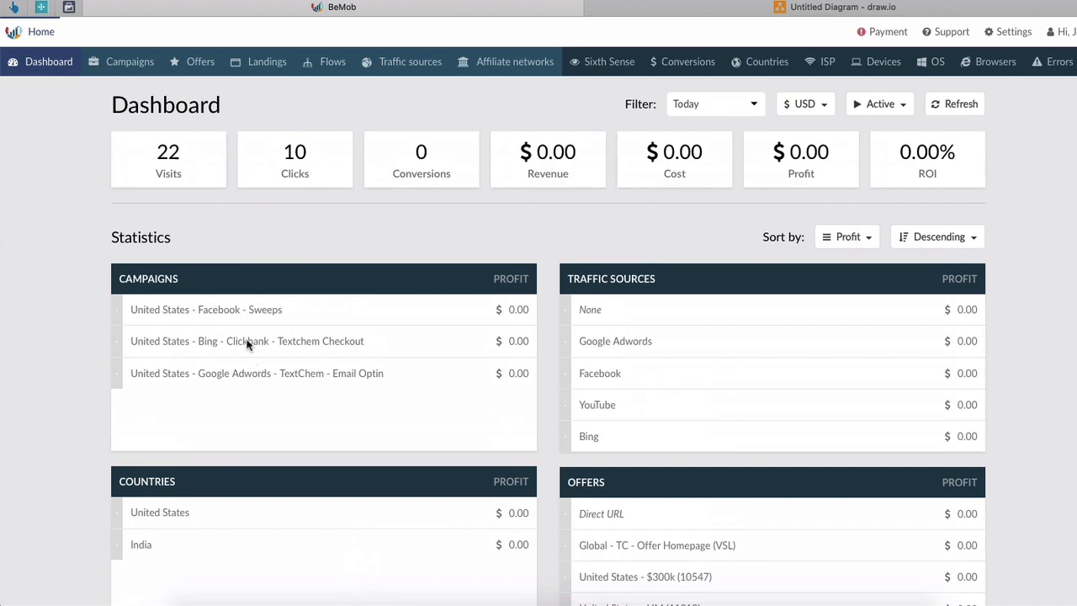
Step: Review the BeMob dashboard and campaigns list, consult the tracking diagram in draw.io, and return to BeMob
{"action": "scroll", "coordinate": [291, 392], "scroll_direction": "down", "scroll_amount": 5}
{"action": "scroll", "coordinate": [291, 392], "scroll_direction": "up", "scroll_amount": 5}
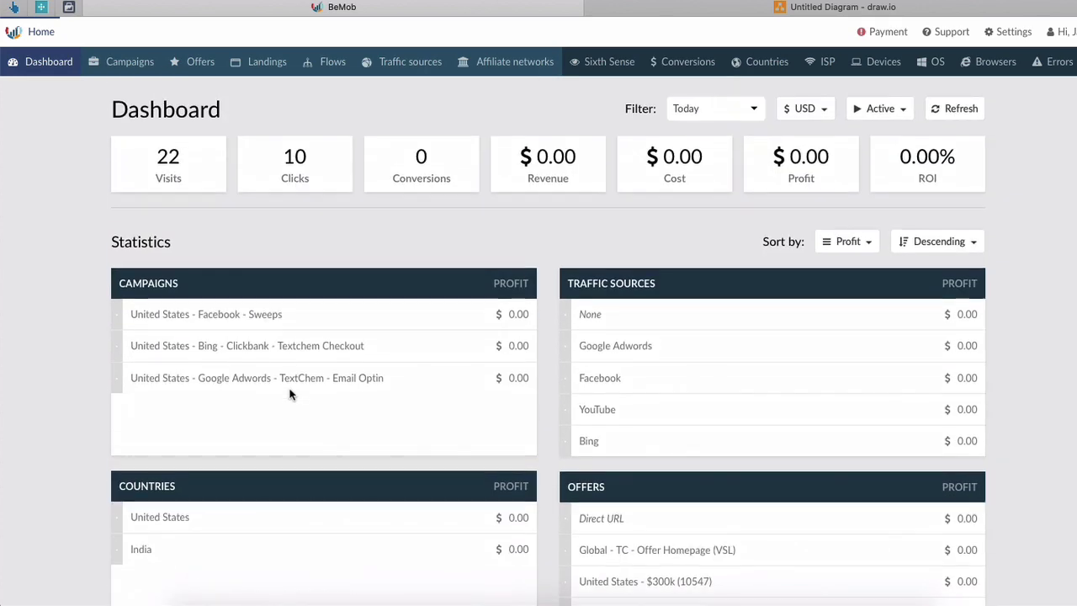
{"action": "left_click", "coordinate": [122, 64]}
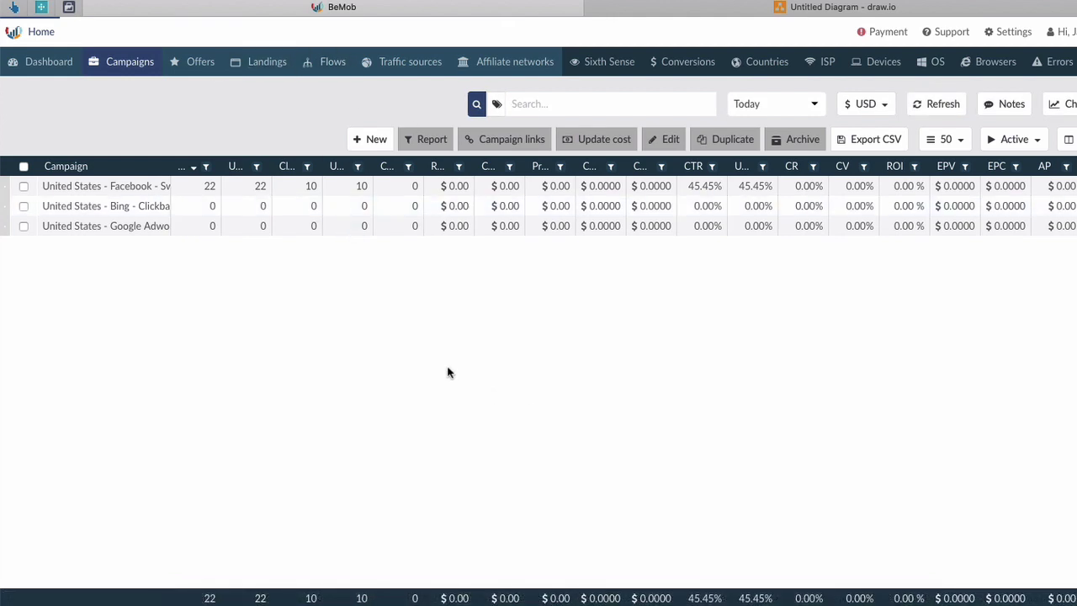
{"action": "left_click", "coordinate": [671, 10]}
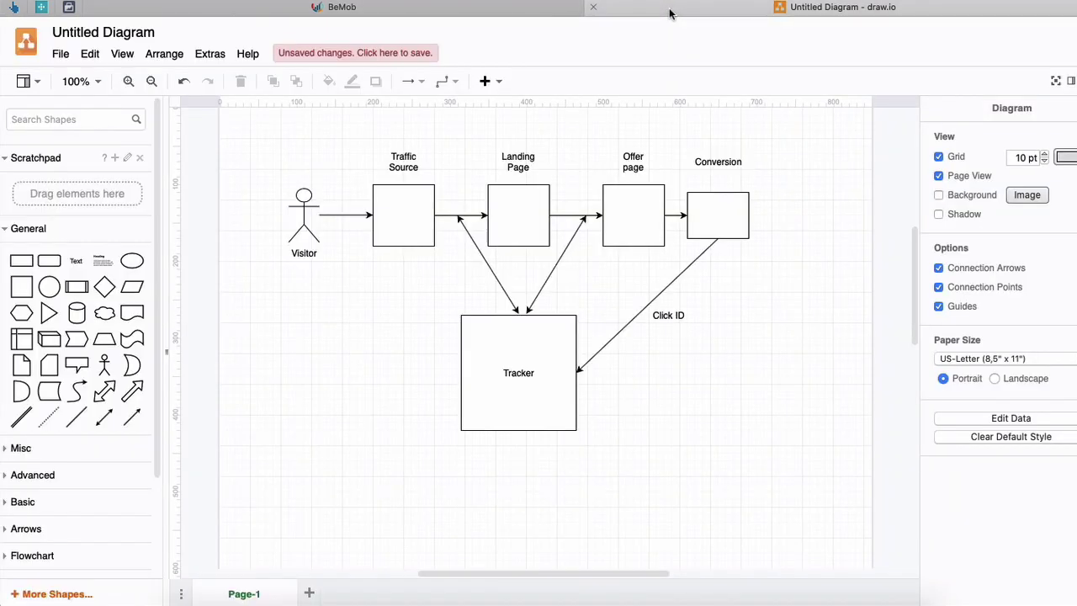
{"action": "left_click", "coordinate": [508, 13]}
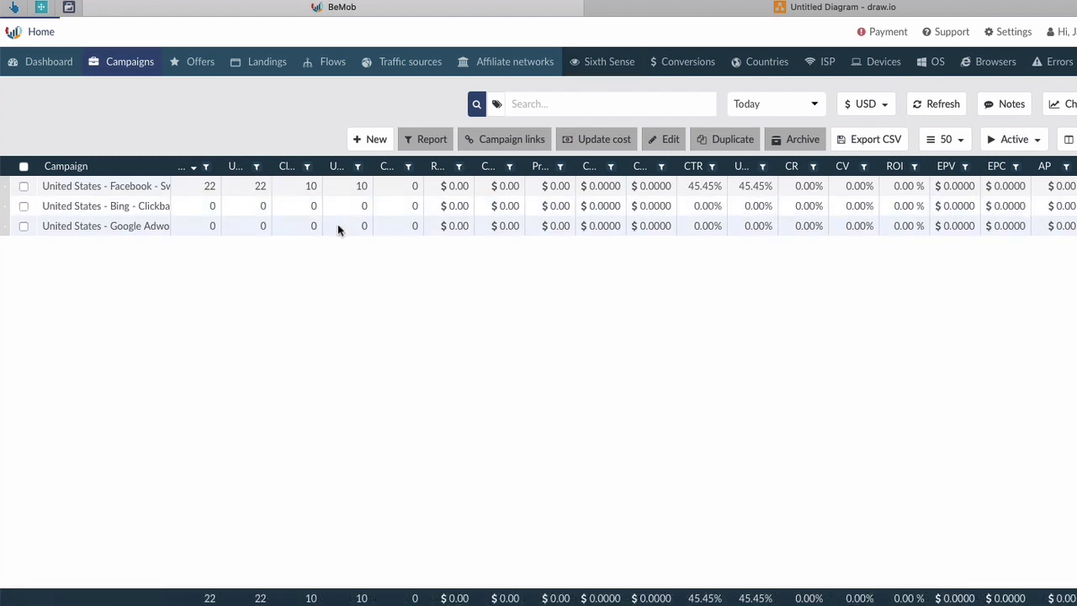
Step: Open the United States - Facebook - Sweeps campaign report and view its countries, conversions and ISP breakdowns
{"action": "double_click", "coordinate": [117, 188]}
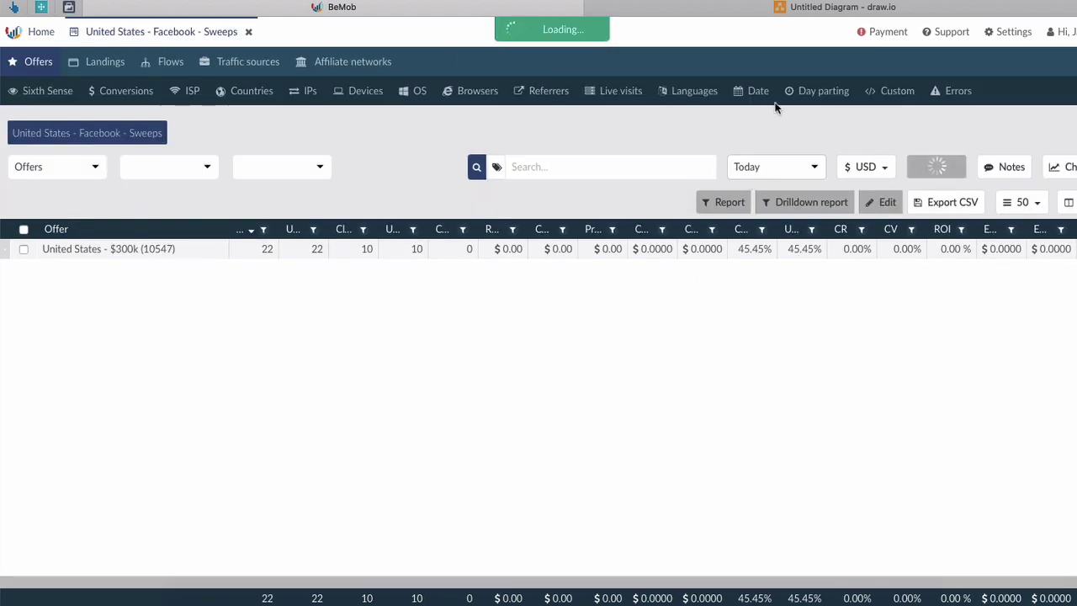
{"action": "mouse_move", "coordinate": [249, 91]}
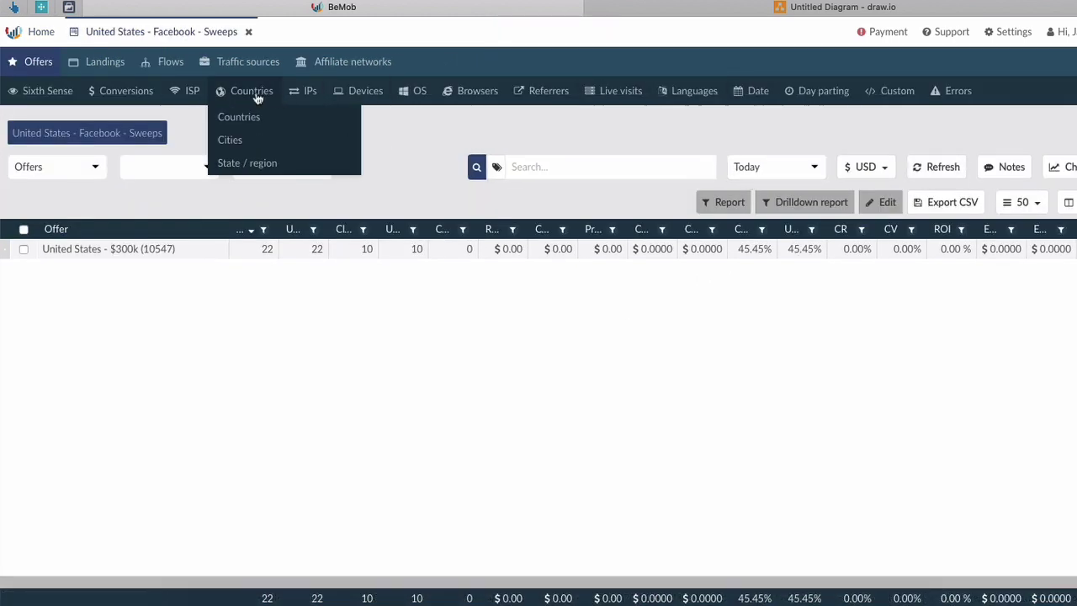
{"action": "left_click", "coordinate": [244, 117]}
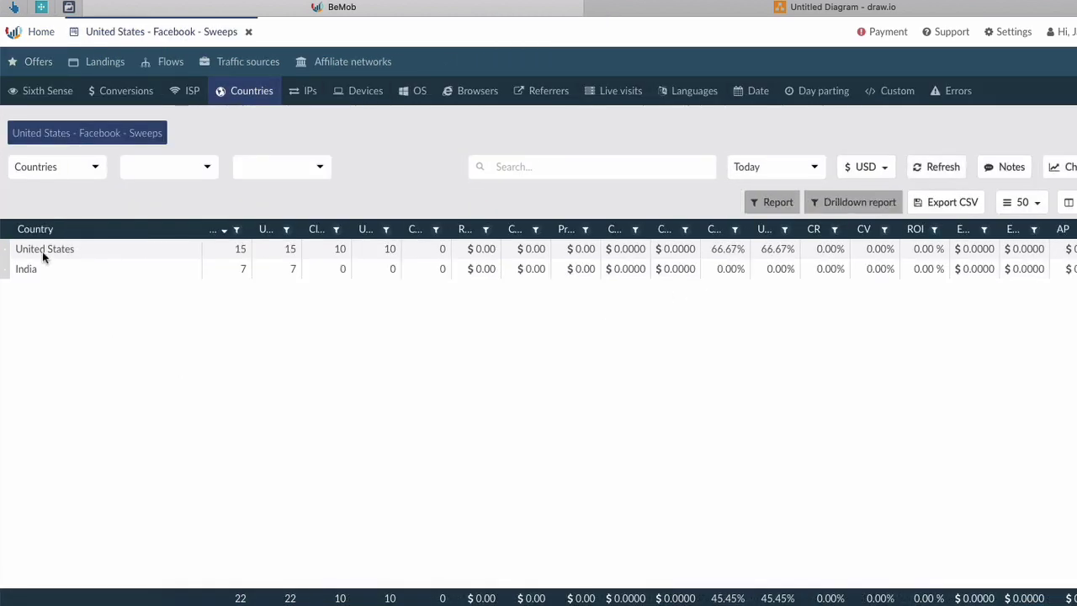
{"action": "left_click", "coordinate": [128, 93]}
{"action": "mouse_move", "coordinate": [193, 99]}
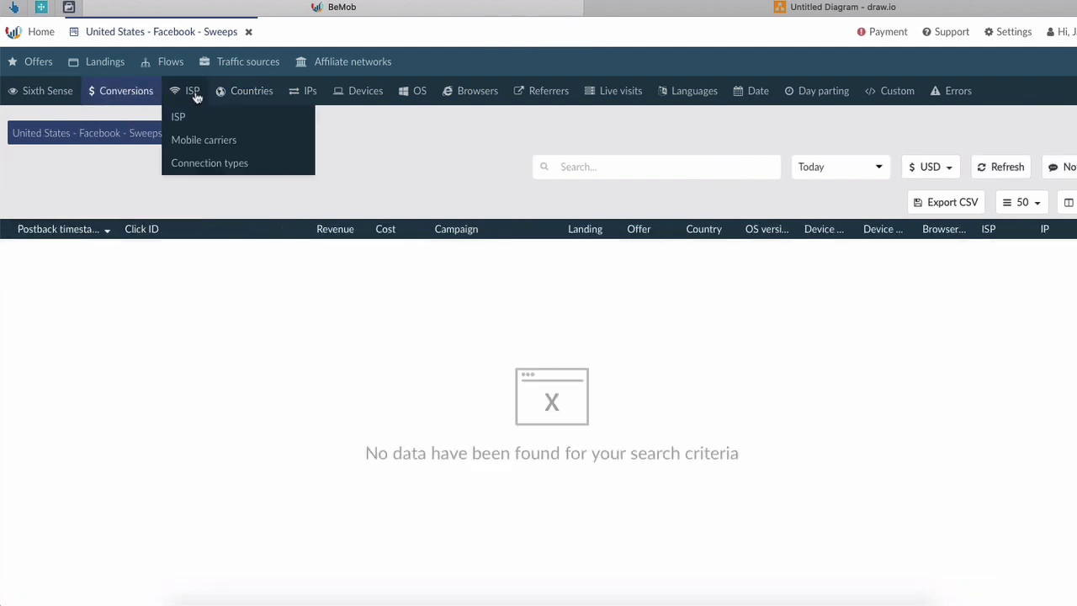
{"action": "left_click", "coordinate": [193, 126]}
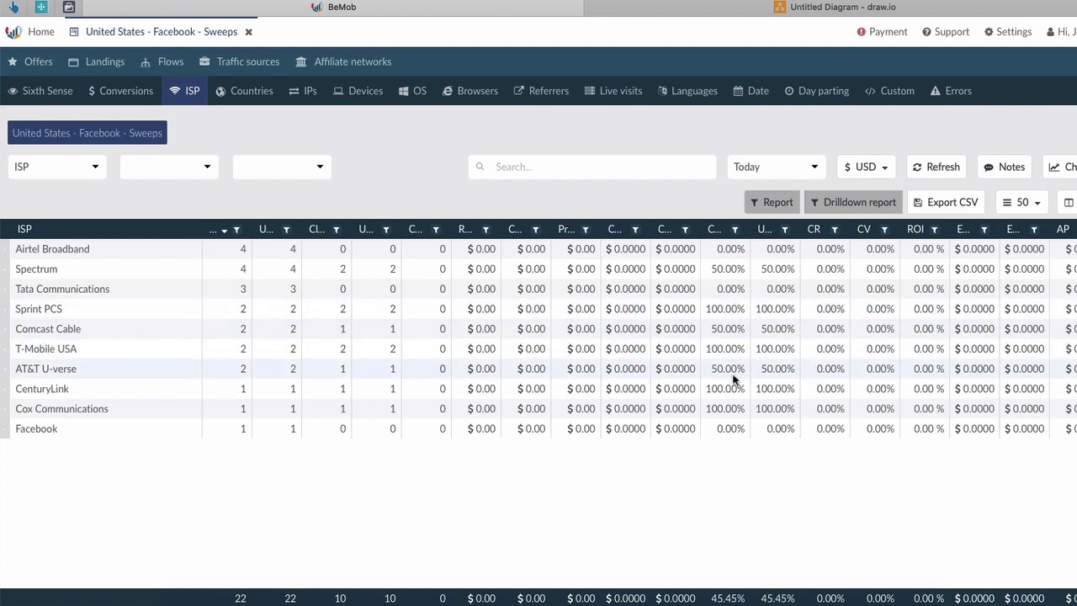
Step: Set the ISP report's period to Last 30 days and look through the ISP list by visits
{"action": "left_click", "coordinate": [792, 166]}
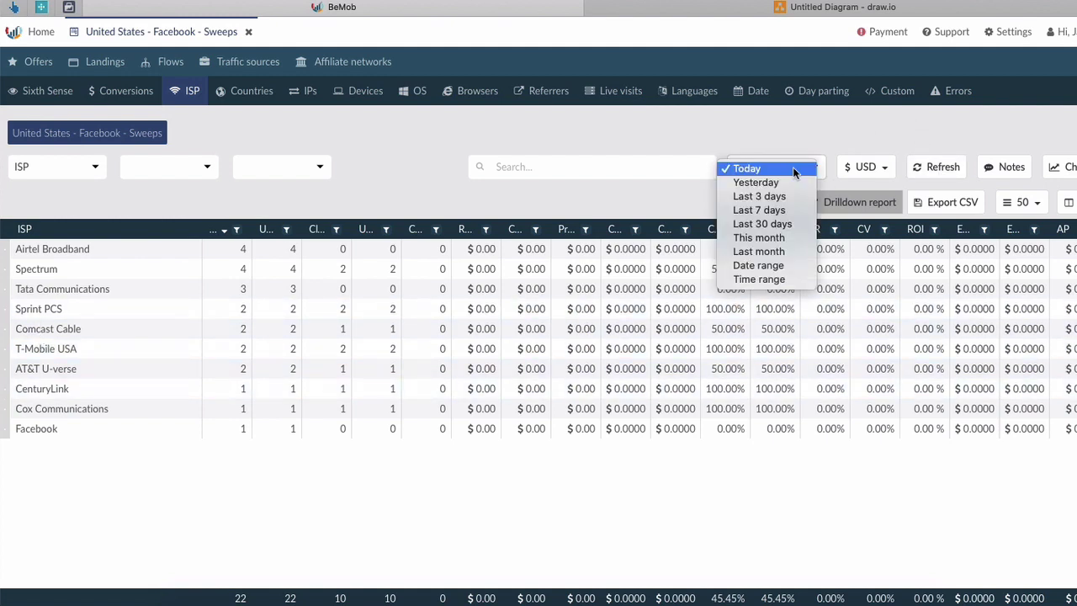
{"action": "left_click", "coordinate": [781, 226]}
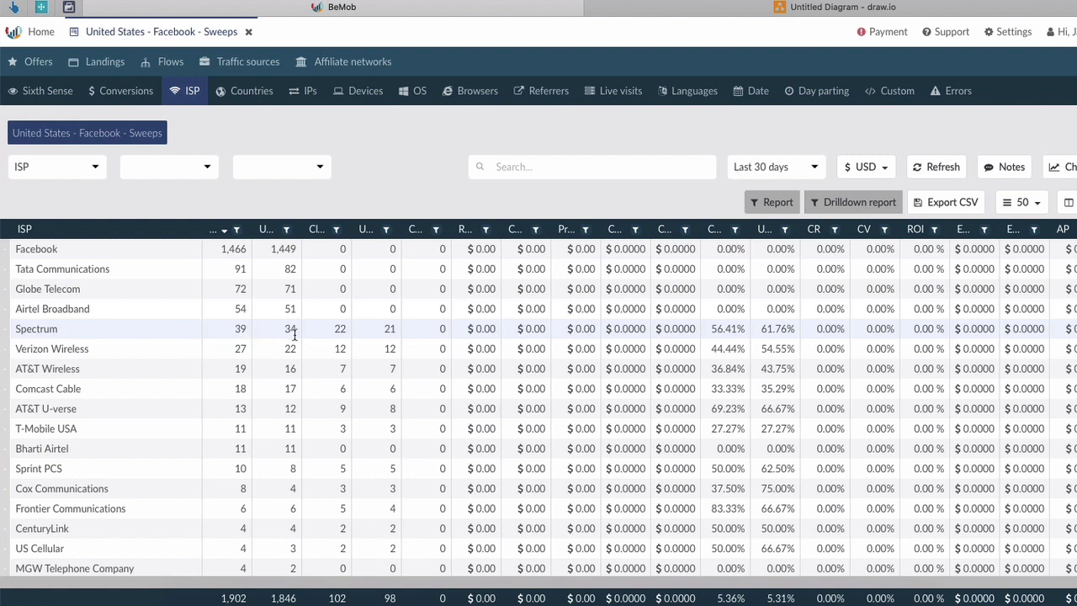
{"action": "left_click", "coordinate": [217, 234]}
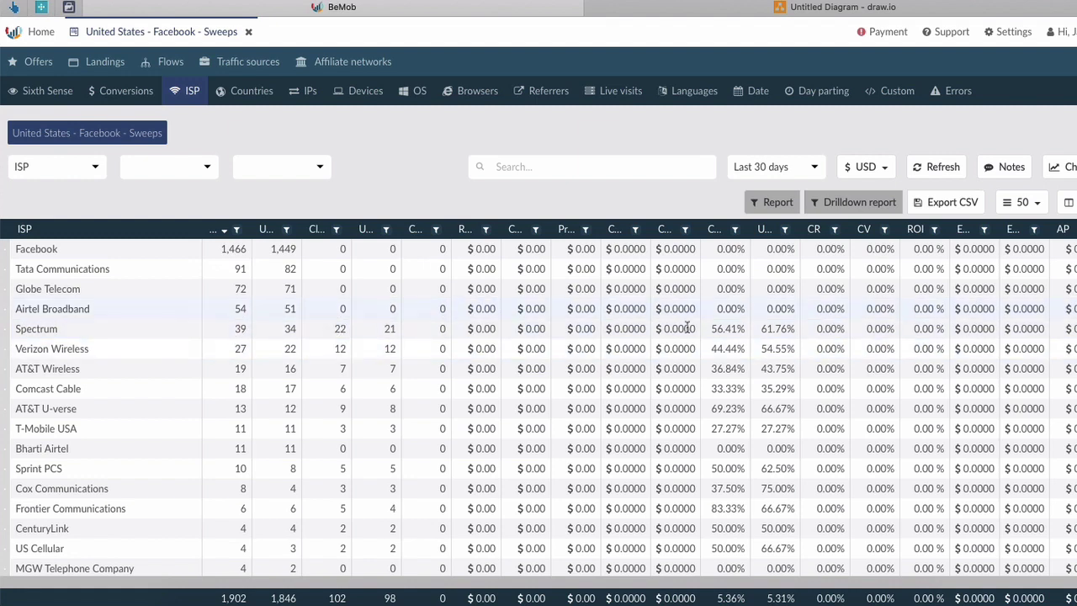
{"action": "scroll", "coordinate": [870, 348], "scroll_direction": "down", "scroll_amount": 5}
{"action": "scroll", "coordinate": [864, 348], "scroll_direction": "up", "scroll_amount": 5}
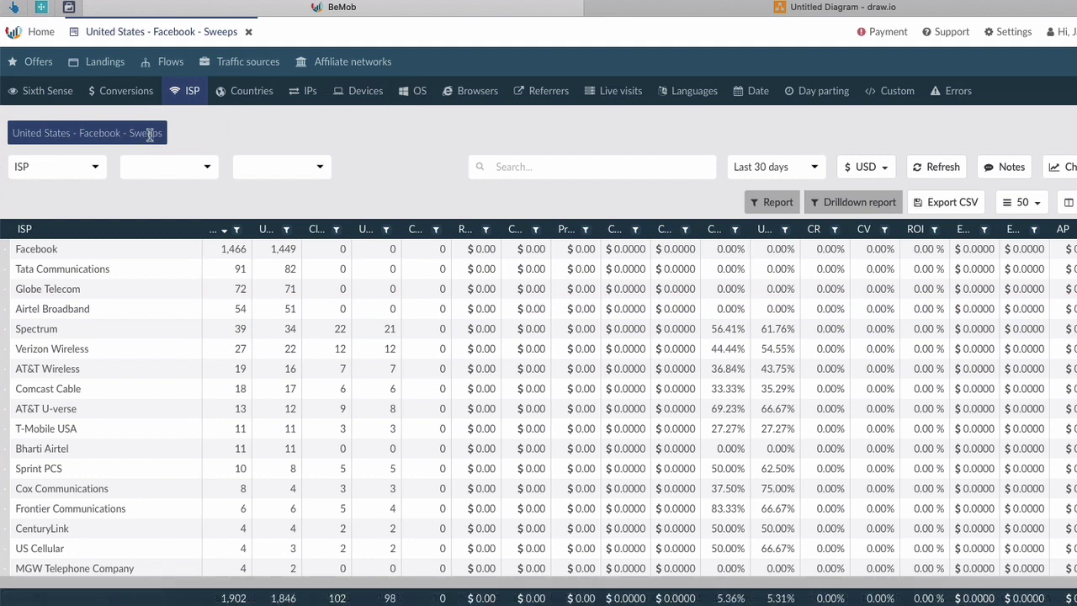
Step: View the campaign report broken down by IPs, then by device models, and look through the device model list
{"action": "mouse_move", "coordinate": [254, 101]}
{"action": "mouse_move", "coordinate": [311, 94]}
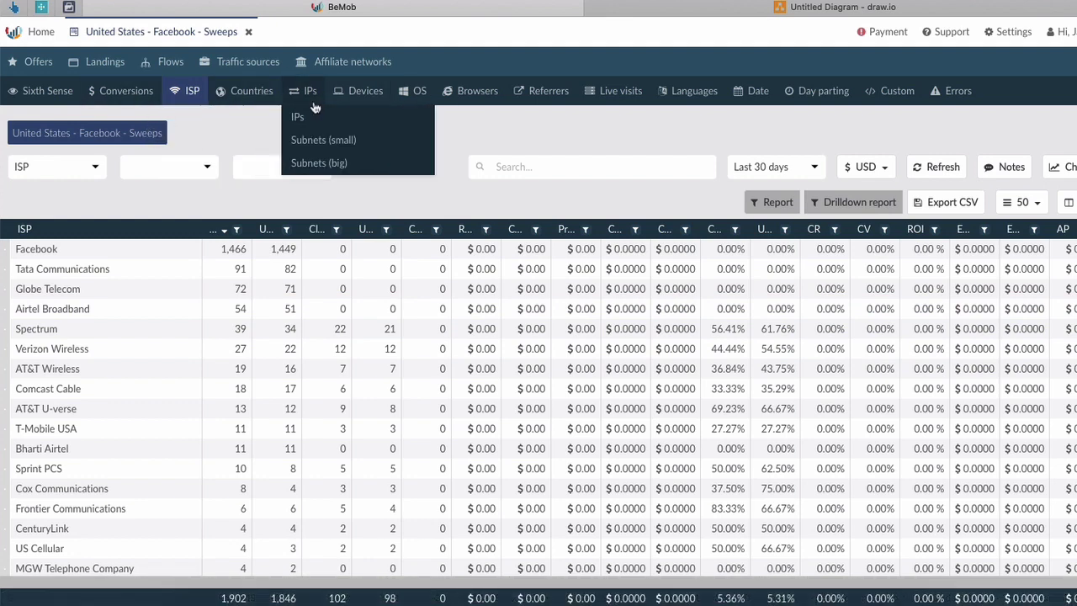
{"action": "left_click", "coordinate": [320, 124]}
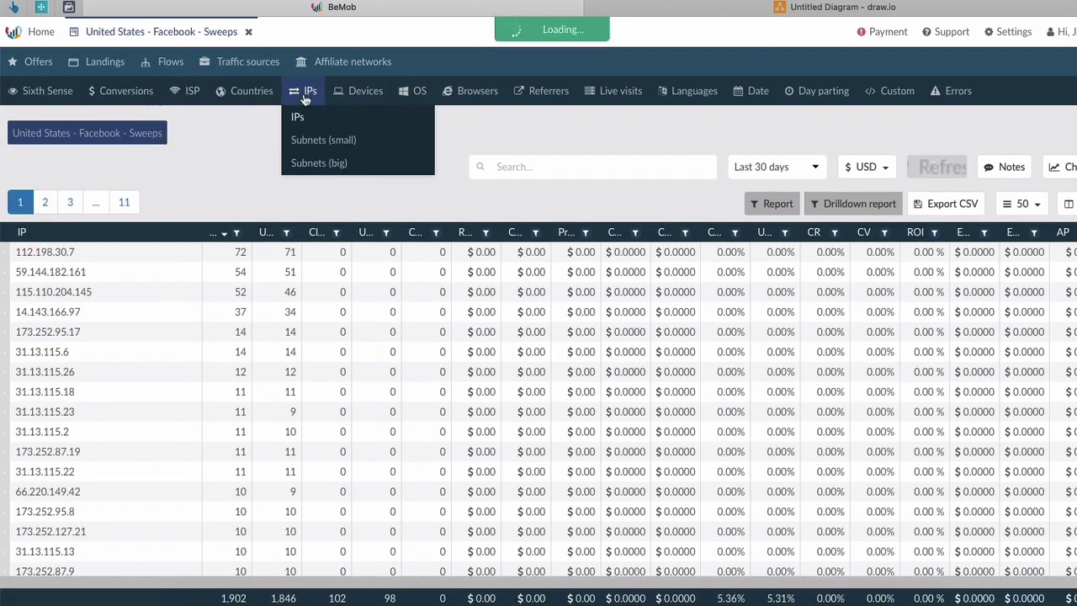
{"action": "mouse_move", "coordinate": [365, 90]}
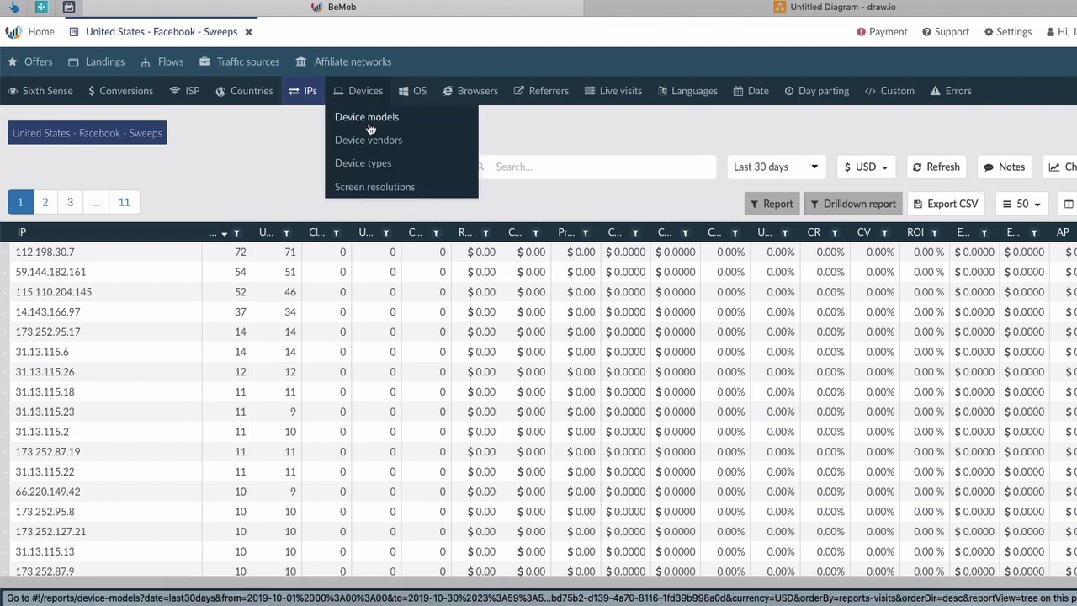
{"action": "left_click", "coordinate": [369, 125]}
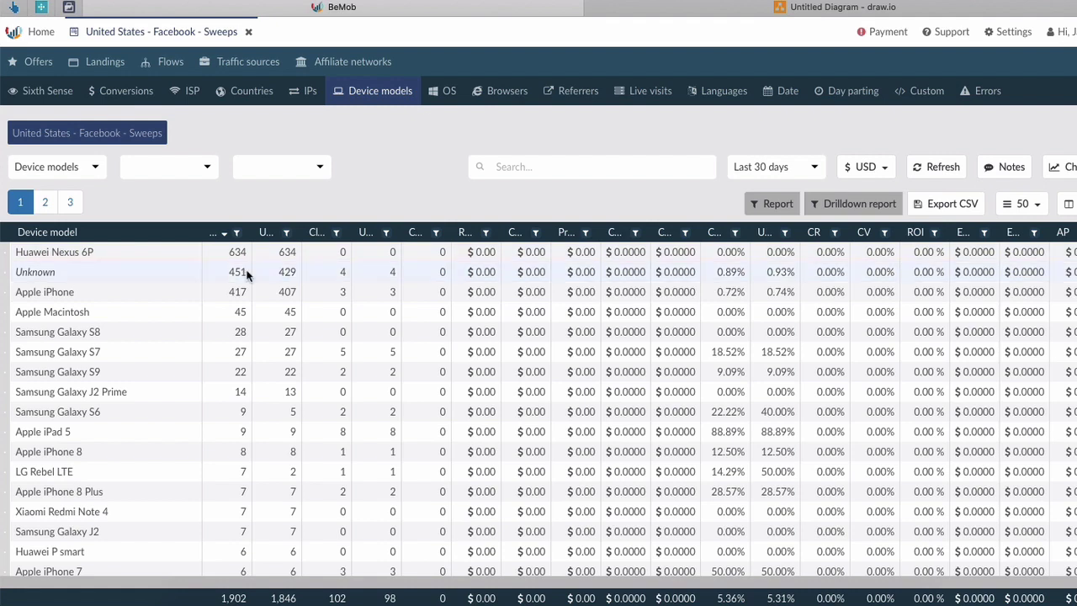
{"action": "scroll", "coordinate": [114, 413], "scroll_direction": "down", "scroll_amount": 1}
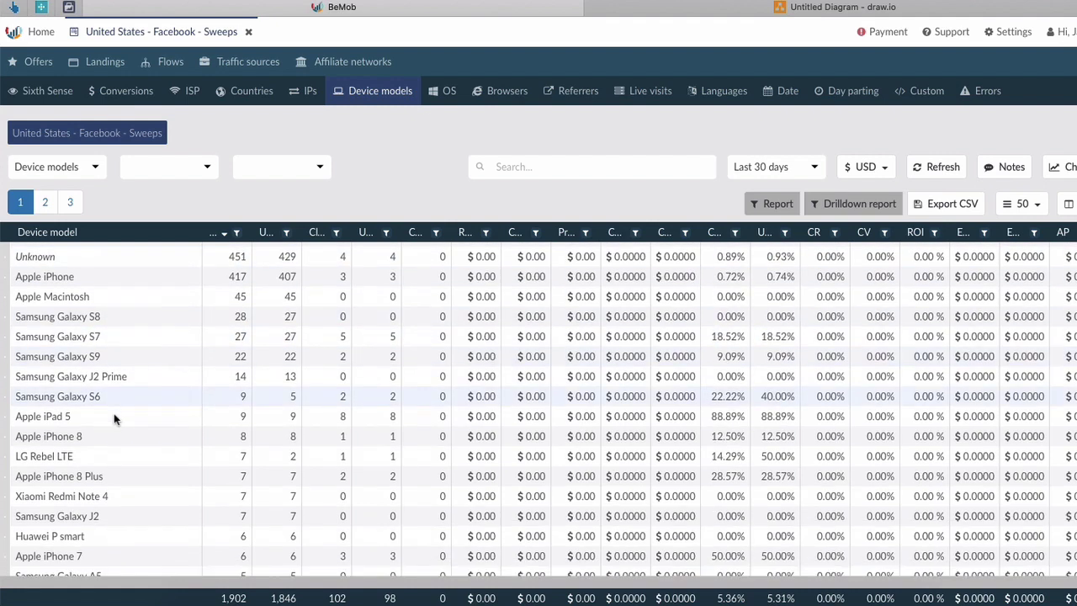
{"action": "scroll", "coordinate": [84, 450], "scroll_direction": "up", "scroll_amount": 1}
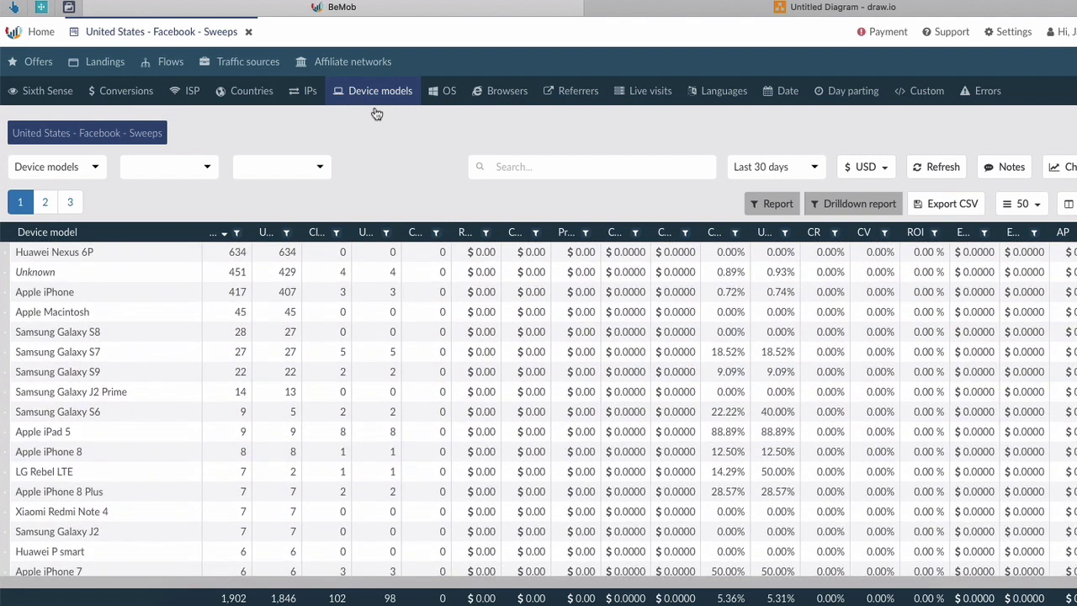
Step: View the campaign report broken down by operating system and then by browser
{"action": "mouse_move", "coordinate": [415, 105]}
{"action": "mouse_move", "coordinate": [443, 92]}
{"action": "left_click", "coordinate": [444, 123]}
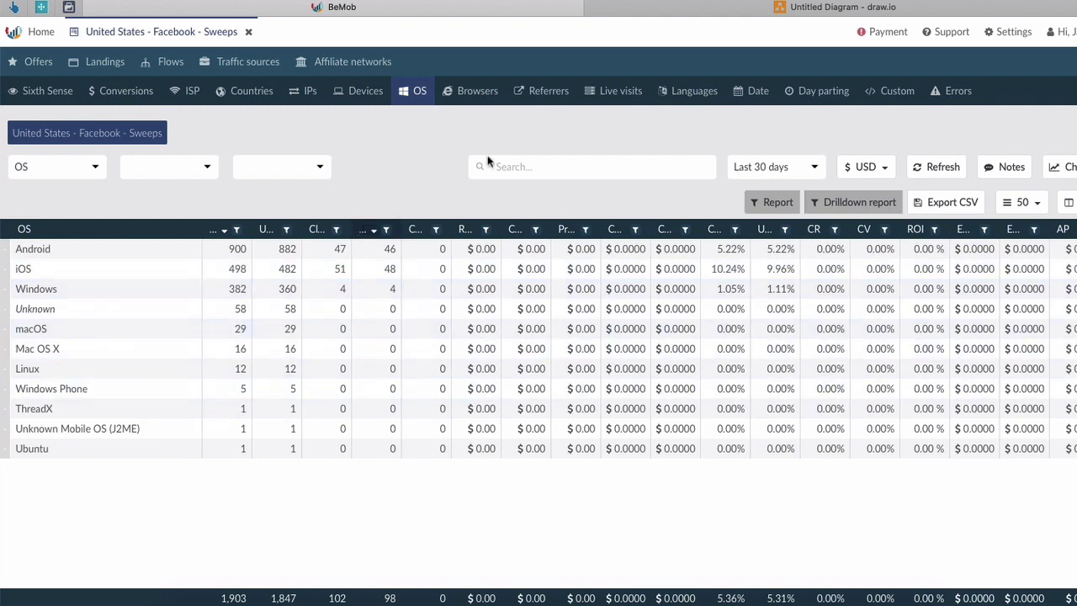
{"action": "mouse_move", "coordinate": [456, 93]}
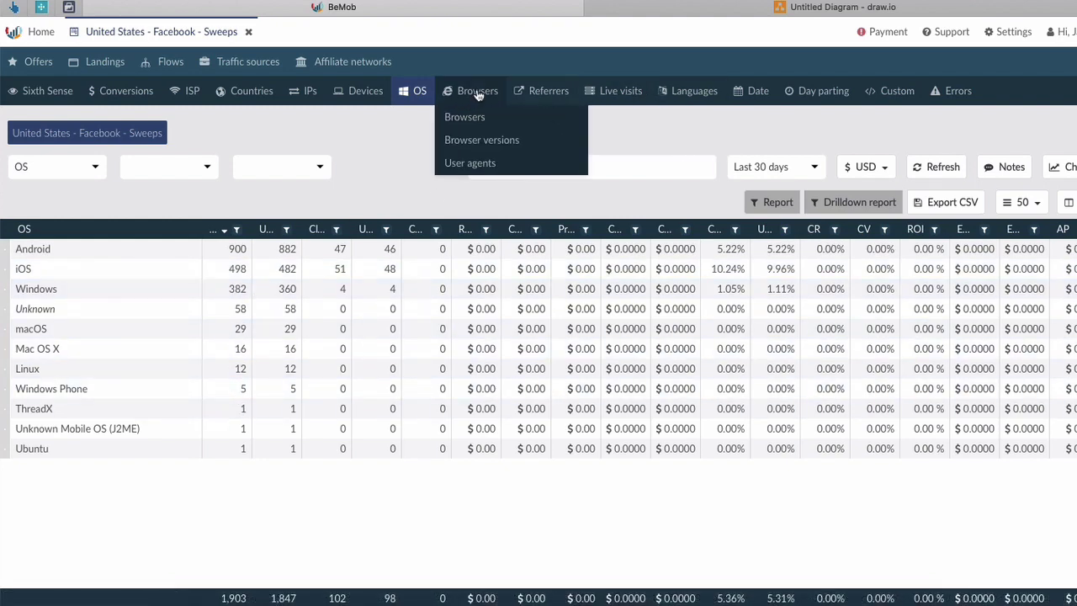
{"action": "left_click", "coordinate": [473, 125]}
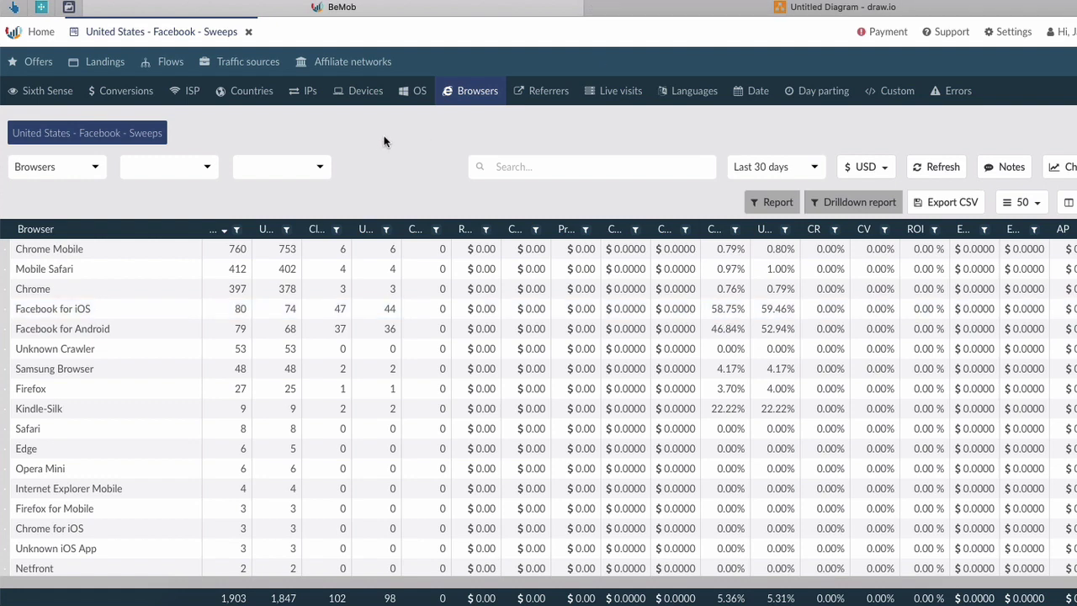
Step: Close the campaign report, switch to the draw.io diagram and trace the visitor's path through traffic source, tracker and landing page
{"action": "left_click", "coordinate": [248, 31]}
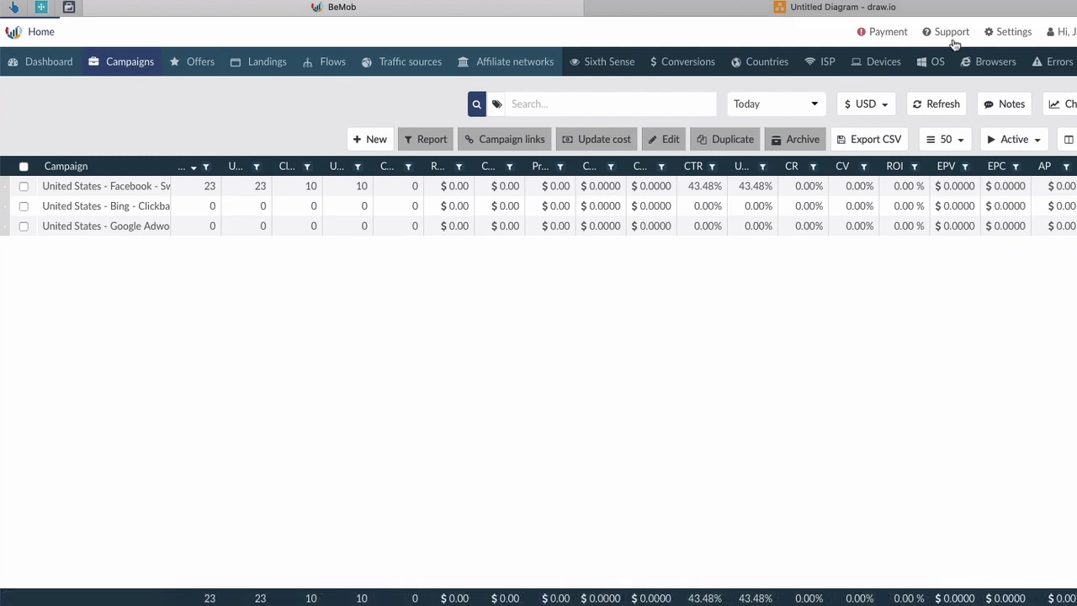
{"action": "left_click", "coordinate": [892, 10]}
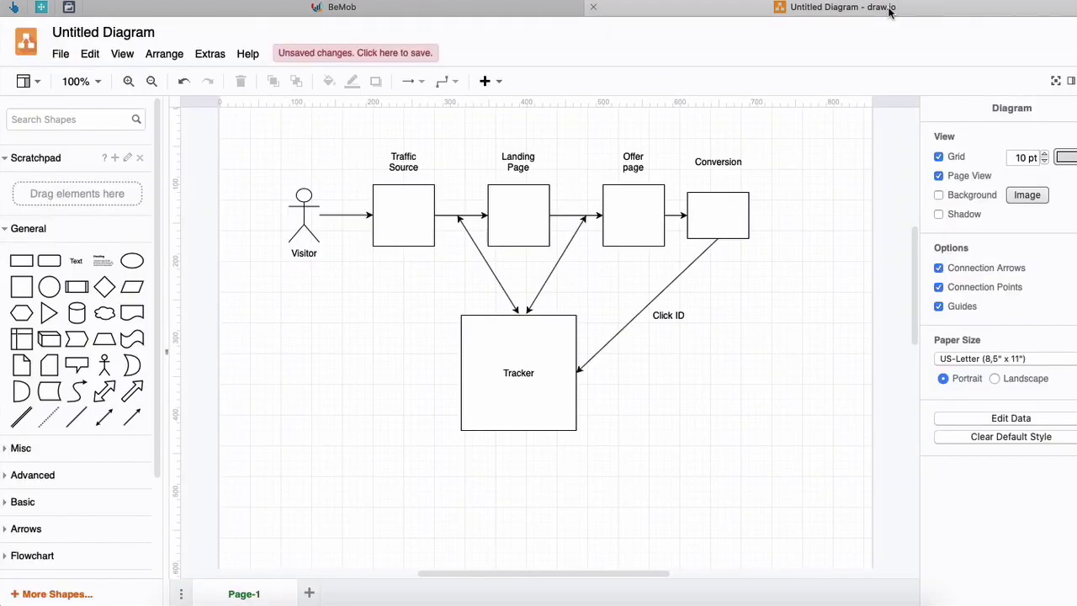
{"action": "mouse_move", "coordinate": [305, 217]}
{"action": "mouse_move", "coordinate": [411, 209]}
{"action": "mouse_move", "coordinate": [531, 379]}
{"action": "mouse_move", "coordinate": [518, 200]}
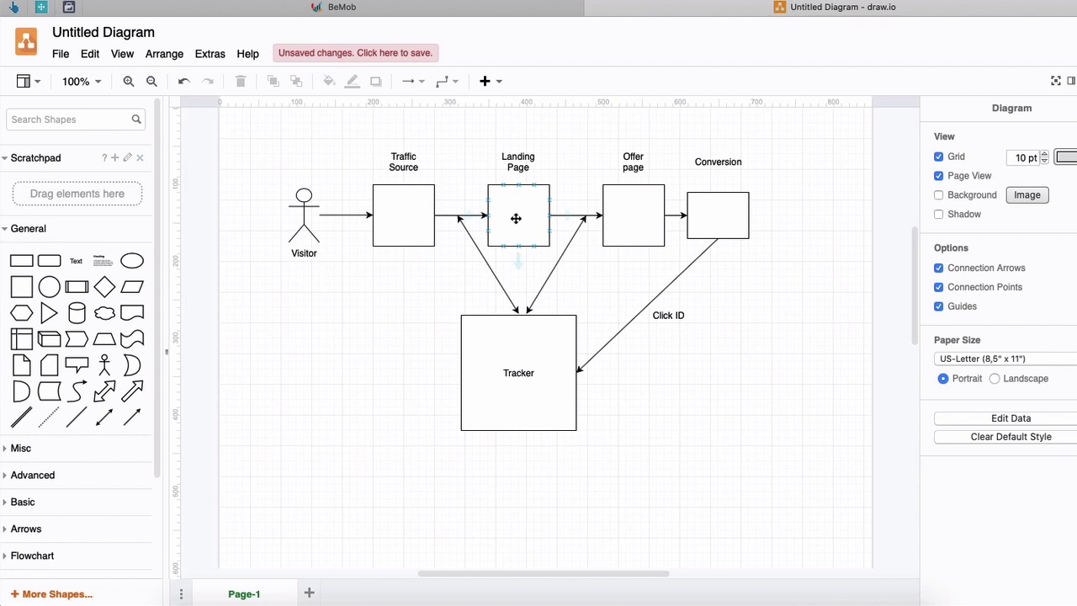